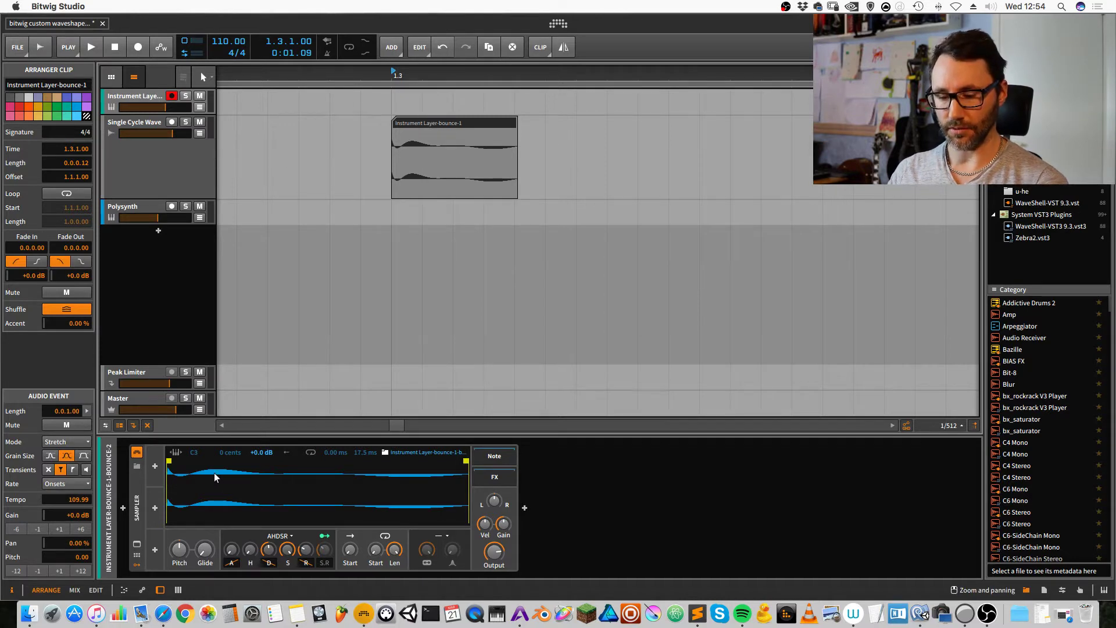
Turn on looping for the Sampler's sample and set its voice stack to 5
click(311, 452)
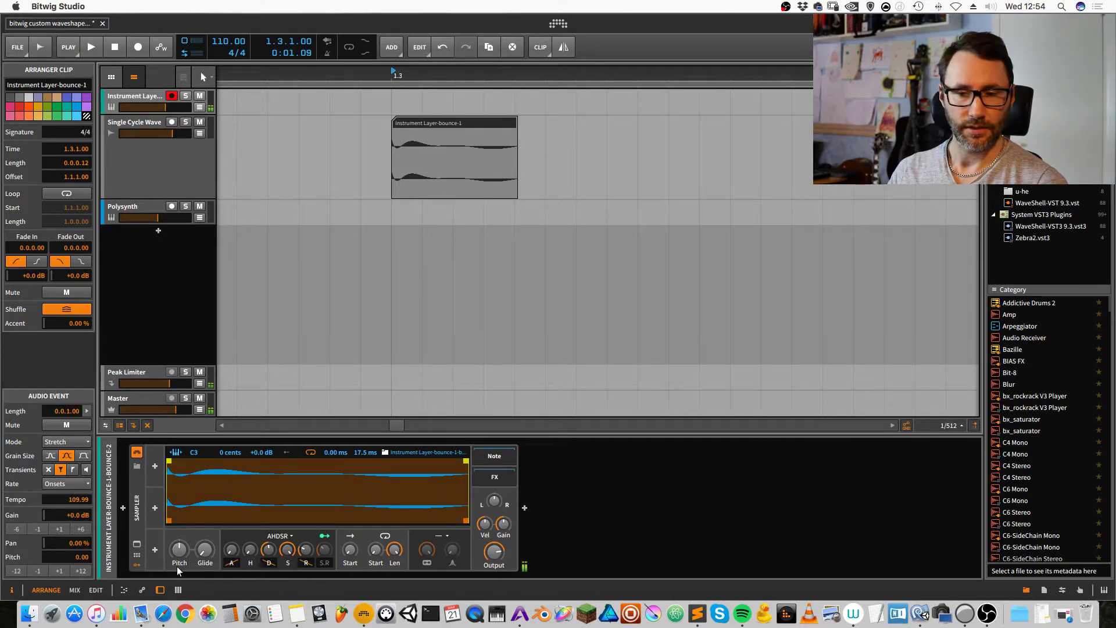
click(138, 546)
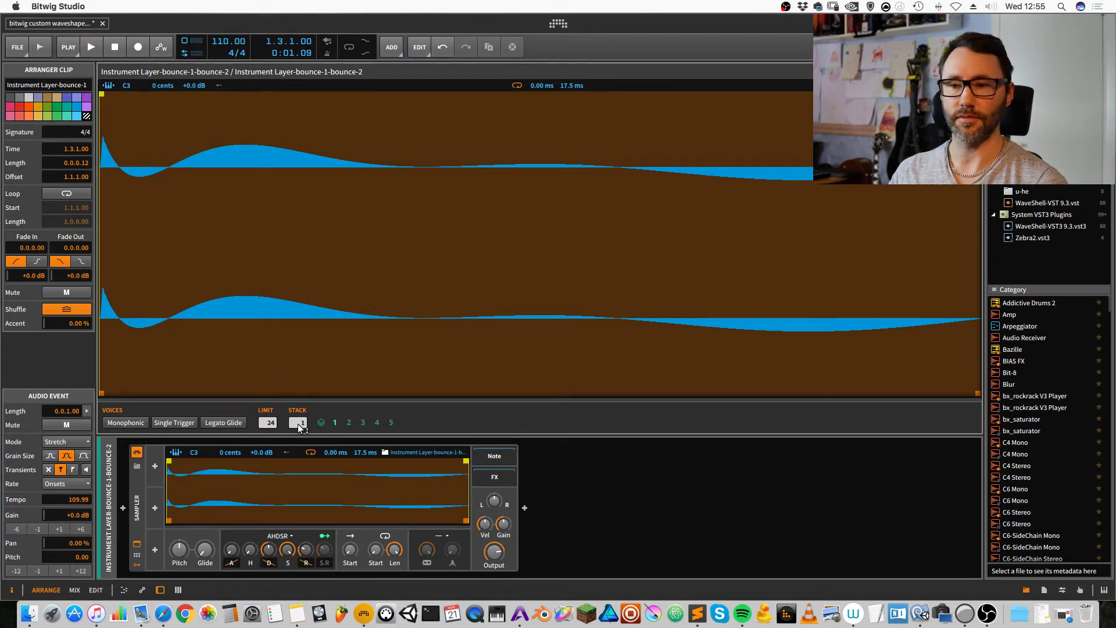
drag(299, 422, 299, 399)
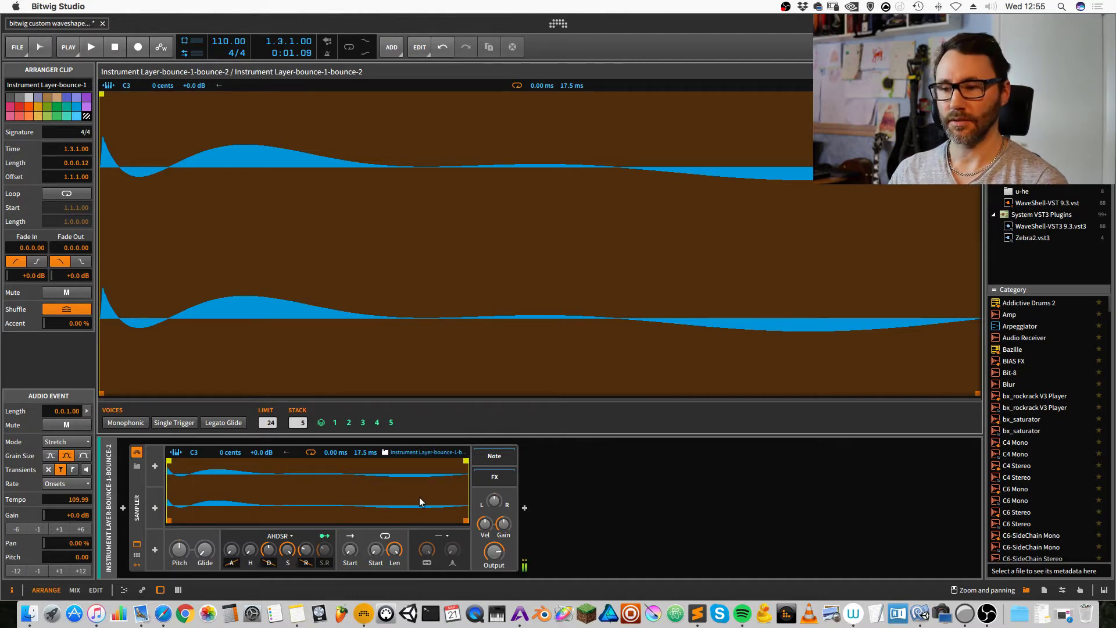
Modulate the Sampler's pitch transpose with Stack Spread by an amount of 0.450
click(77, 590)
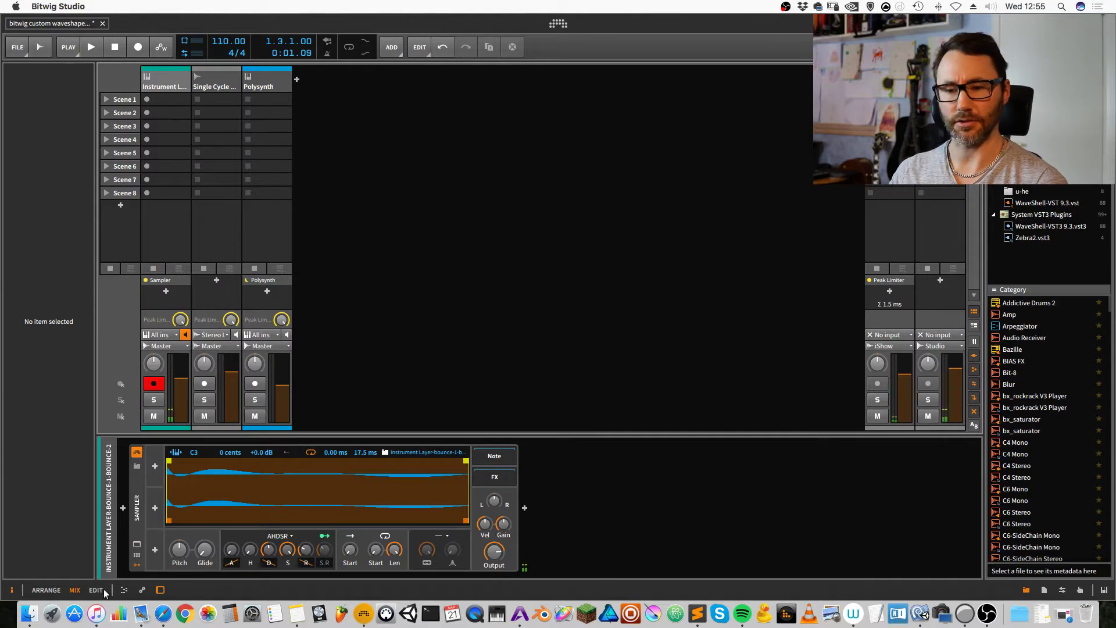
click(41, 591)
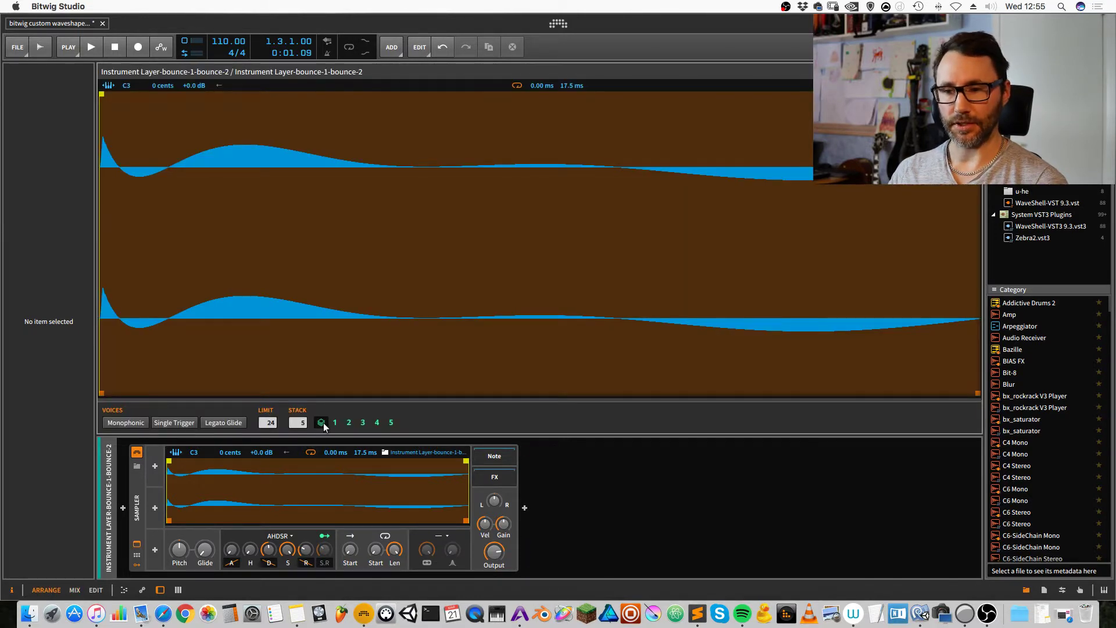
click(134, 510)
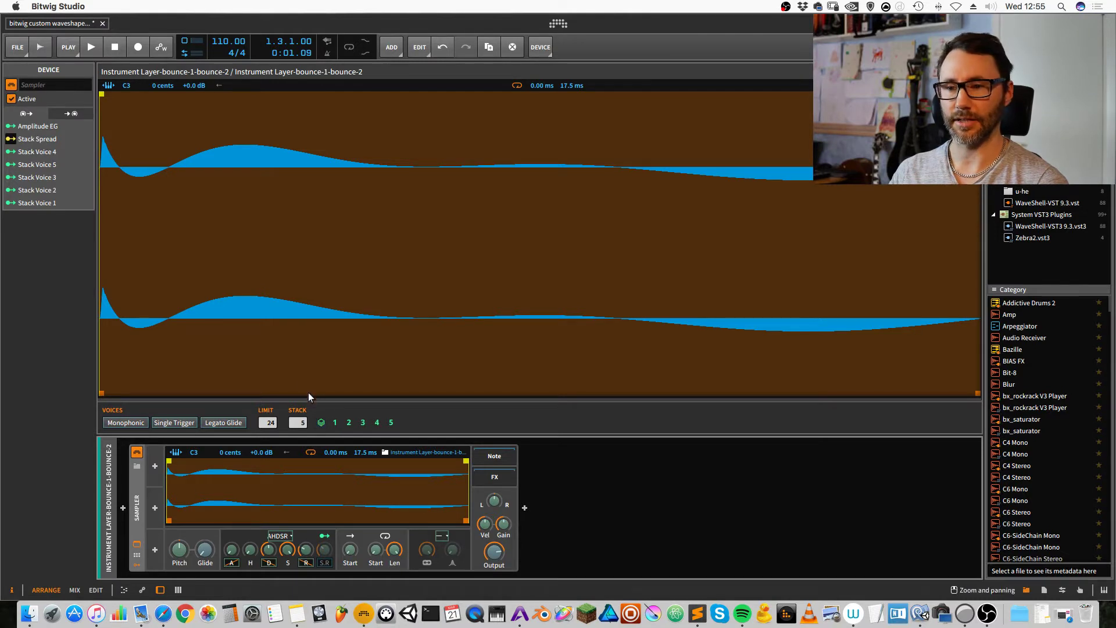
click(321, 423)
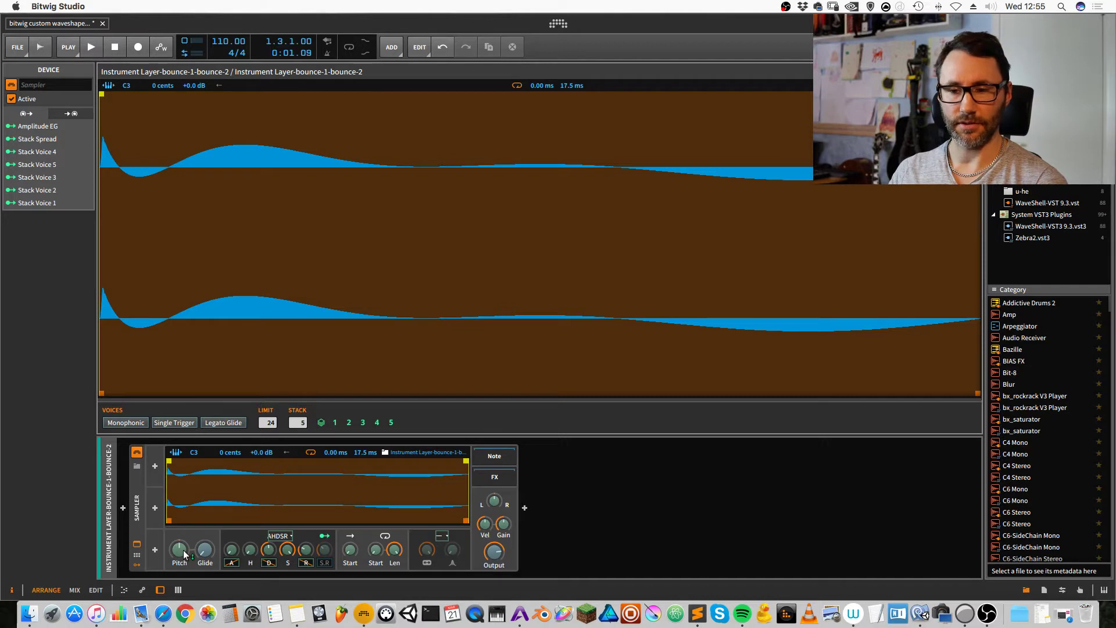
drag(183, 554, 183, 522)
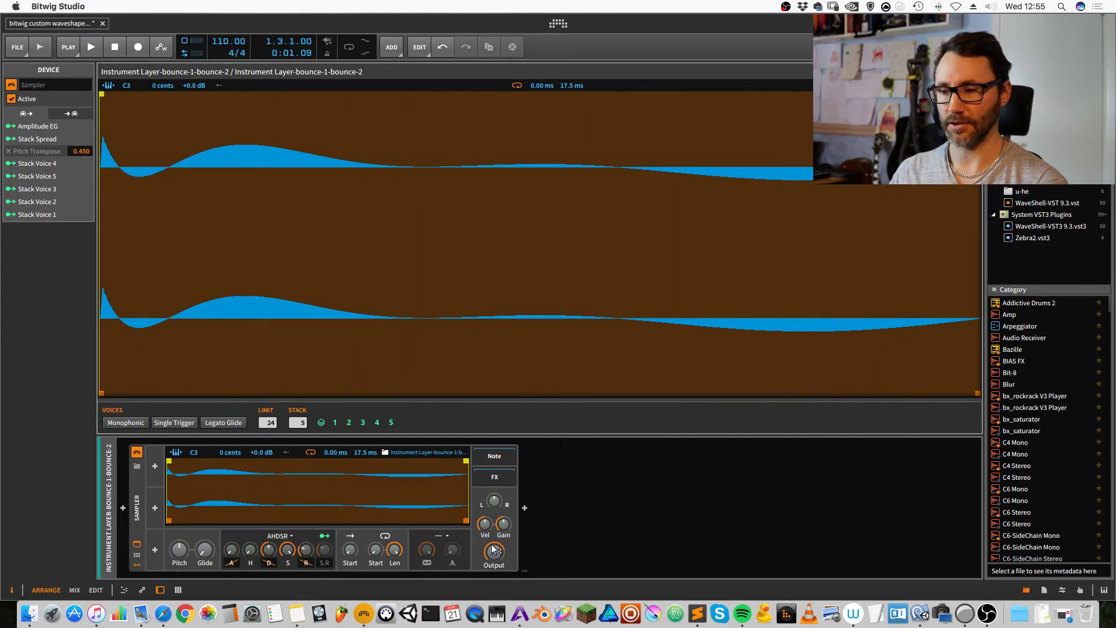
Try out a filter in the Sampler and adjust its cutoff
mouse_move(491, 545)
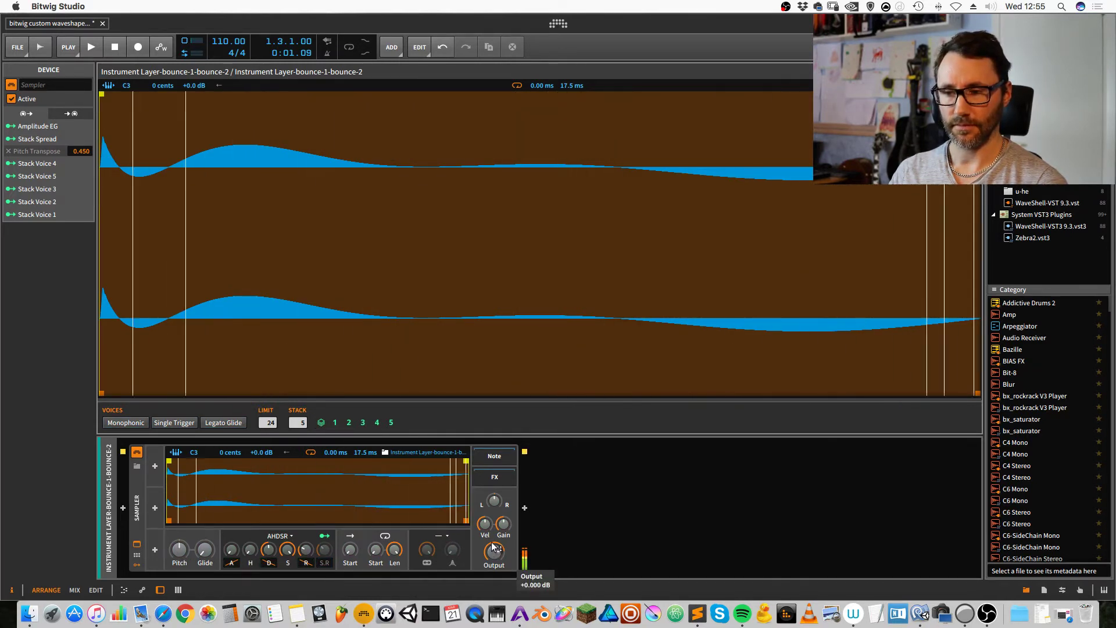
click(446, 537)
click(463, 573)
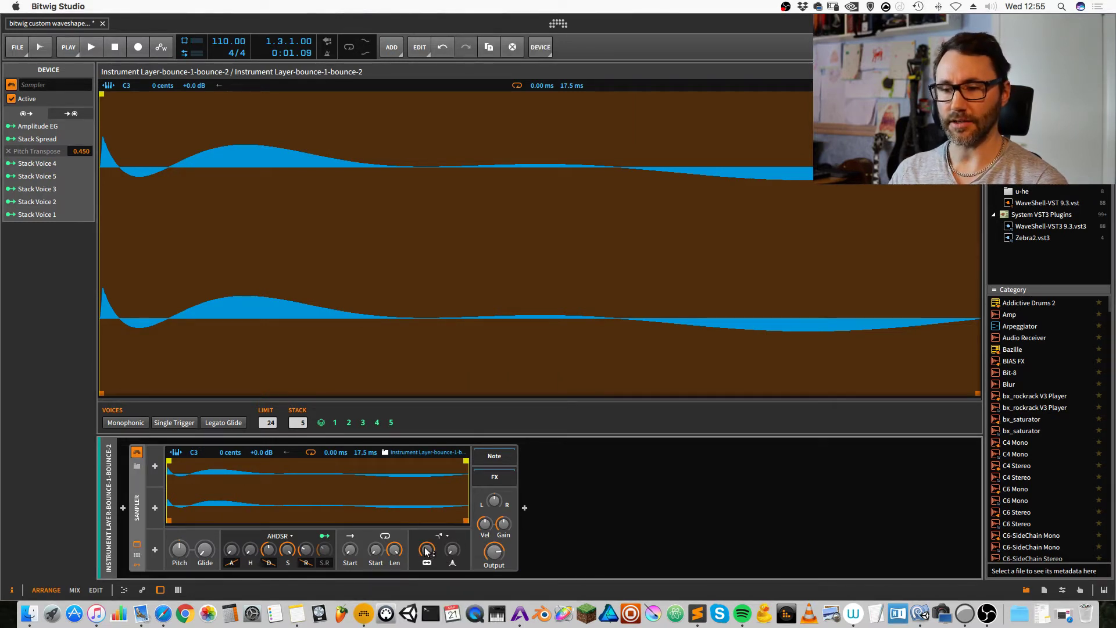
mouse_move(426, 549)
mouse_down()
mouse_move(426, 604)
mouse_move(426, 551)
mouse_up()
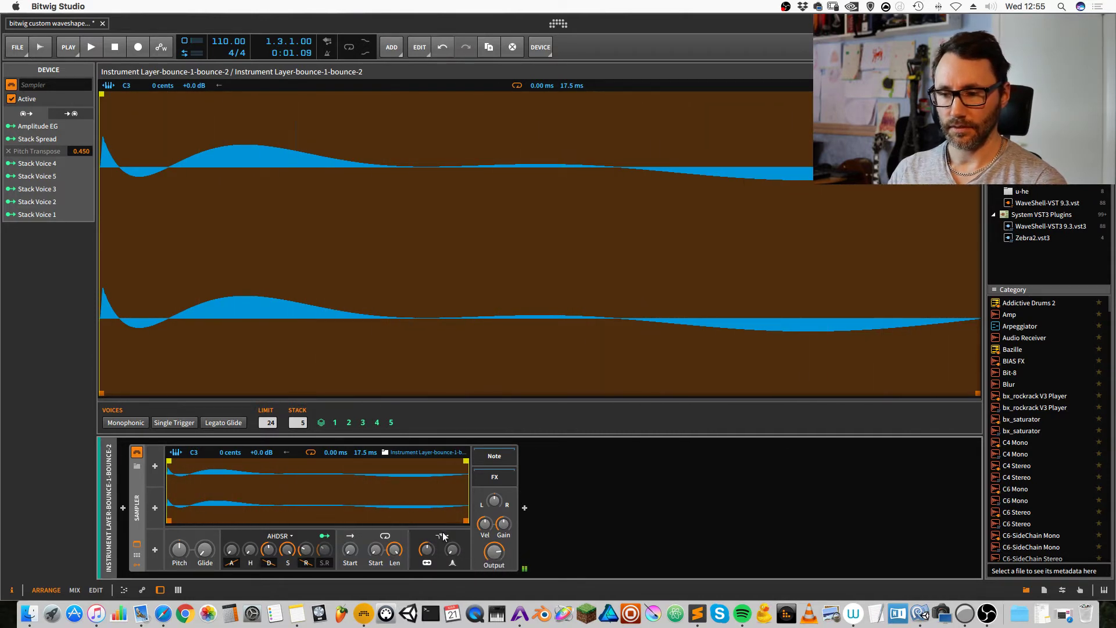
Switch off the Sampler's filter and set the voice stack to 1
click(443, 536)
click(448, 549)
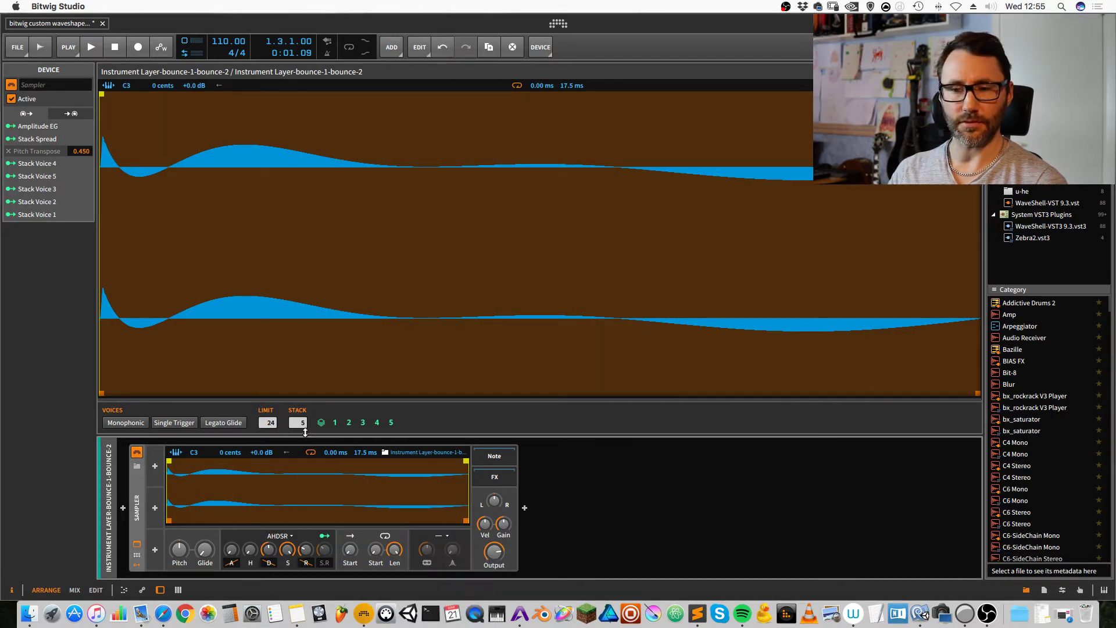
drag(302, 424, 293, 467)
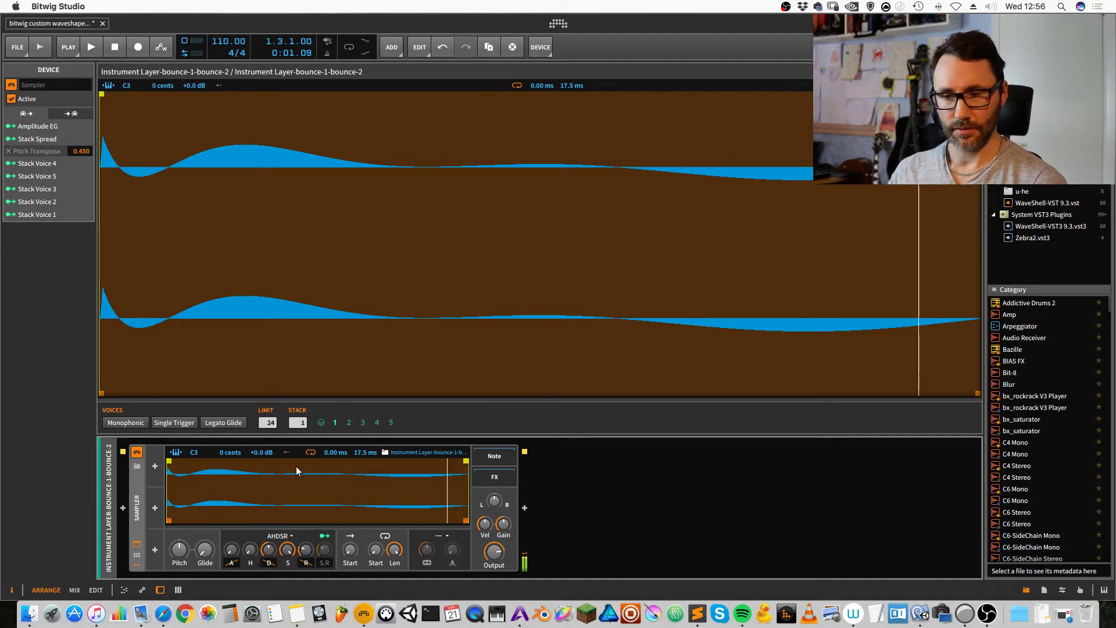
Insert an Instrument Layer device before the Sampler, move the Sampler into it and select the new layer
click(123, 507)
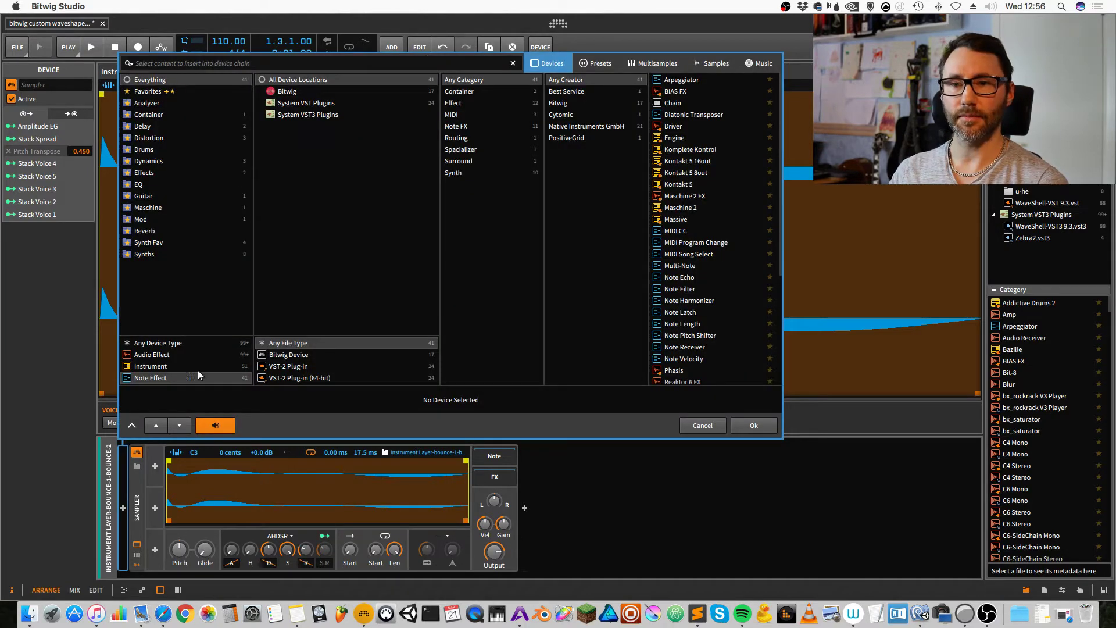
click(151, 366)
double_click(697, 280)
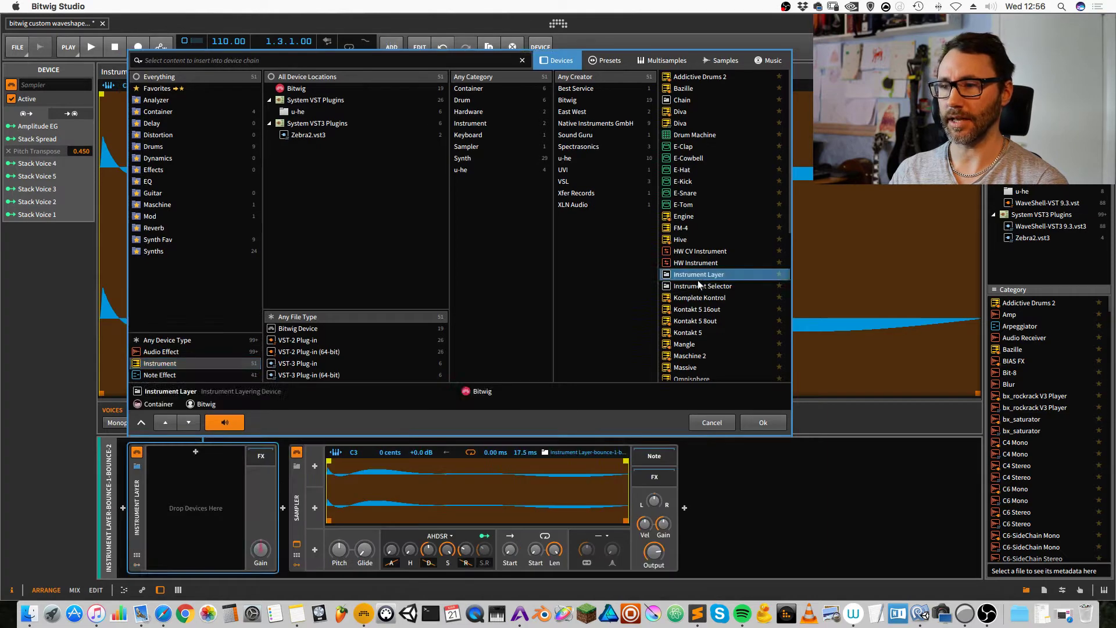
click(286, 501)
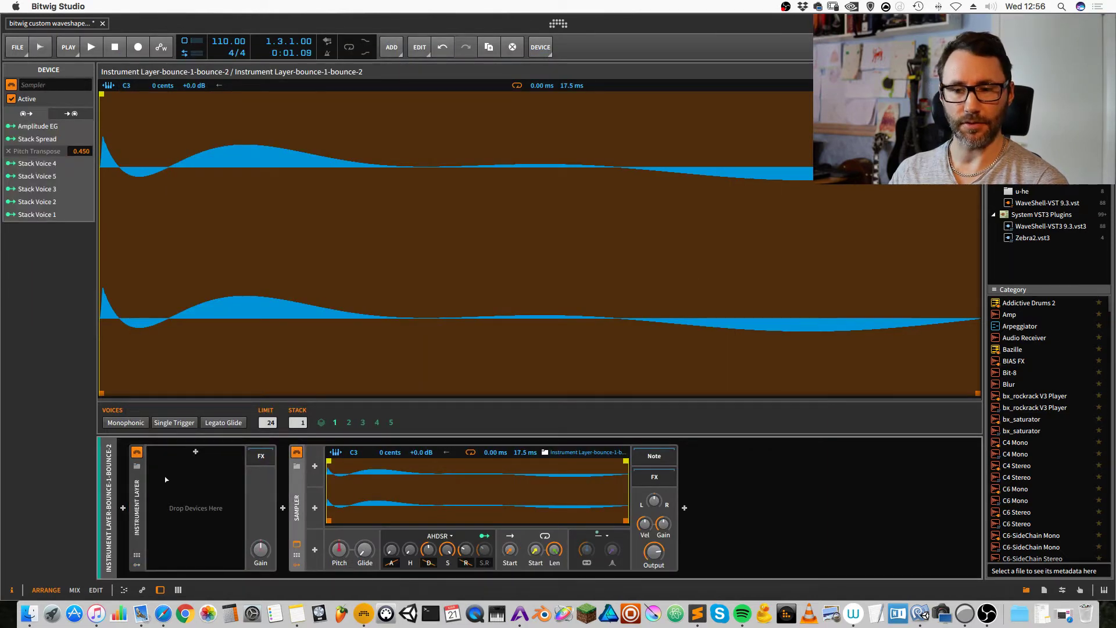
drag(194, 469, 197, 470)
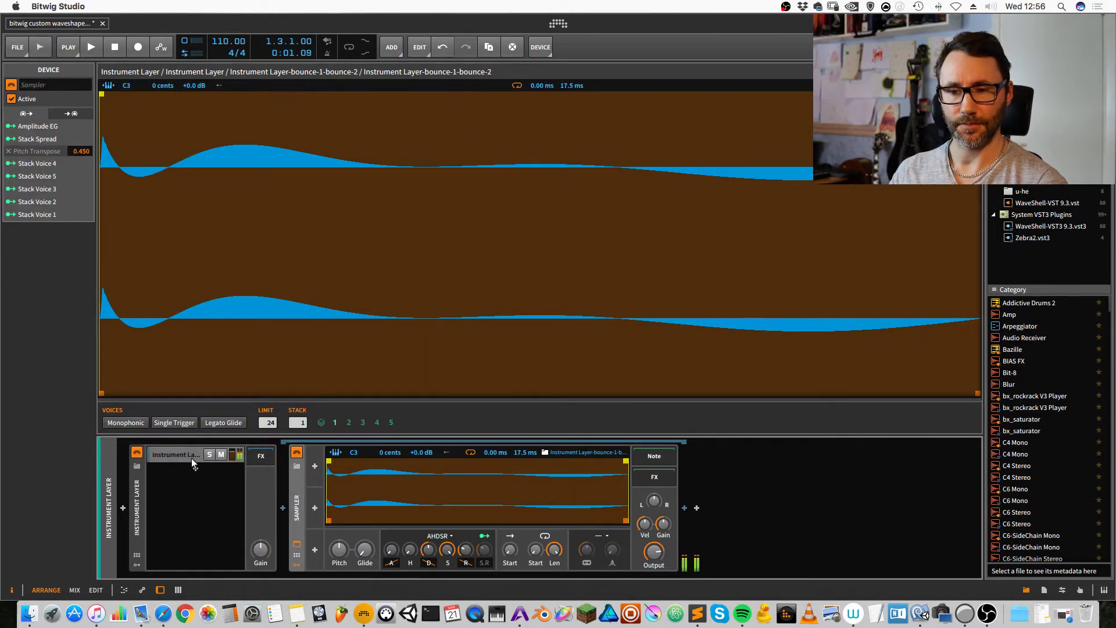
click(191, 456)
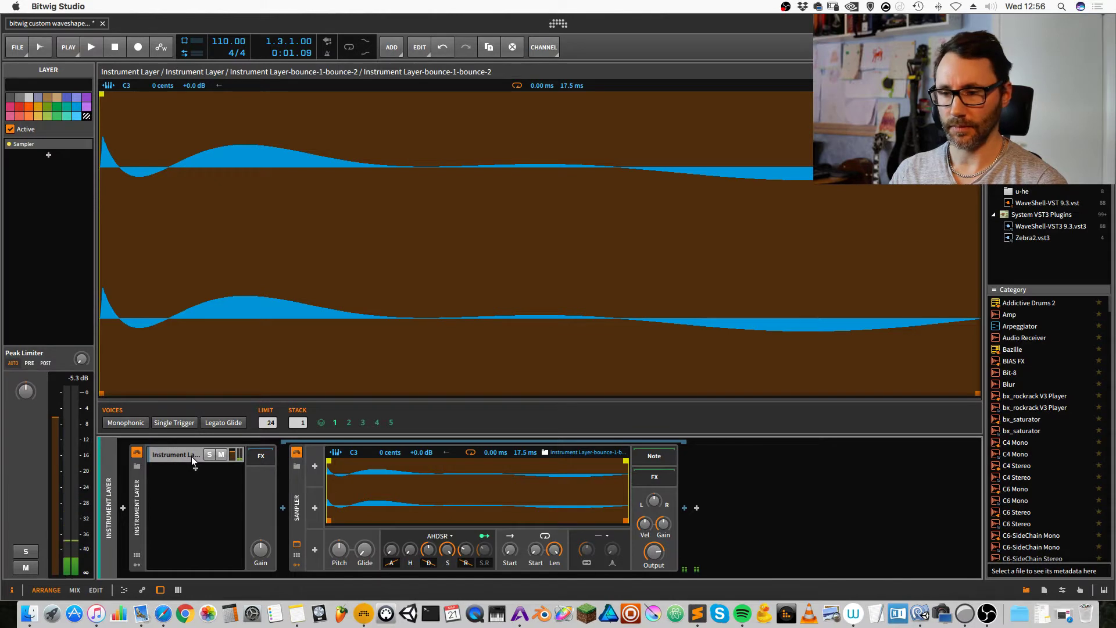
Show the Instrument Layer's remote controls, add an empty preset page to them and close the editor
click(137, 558)
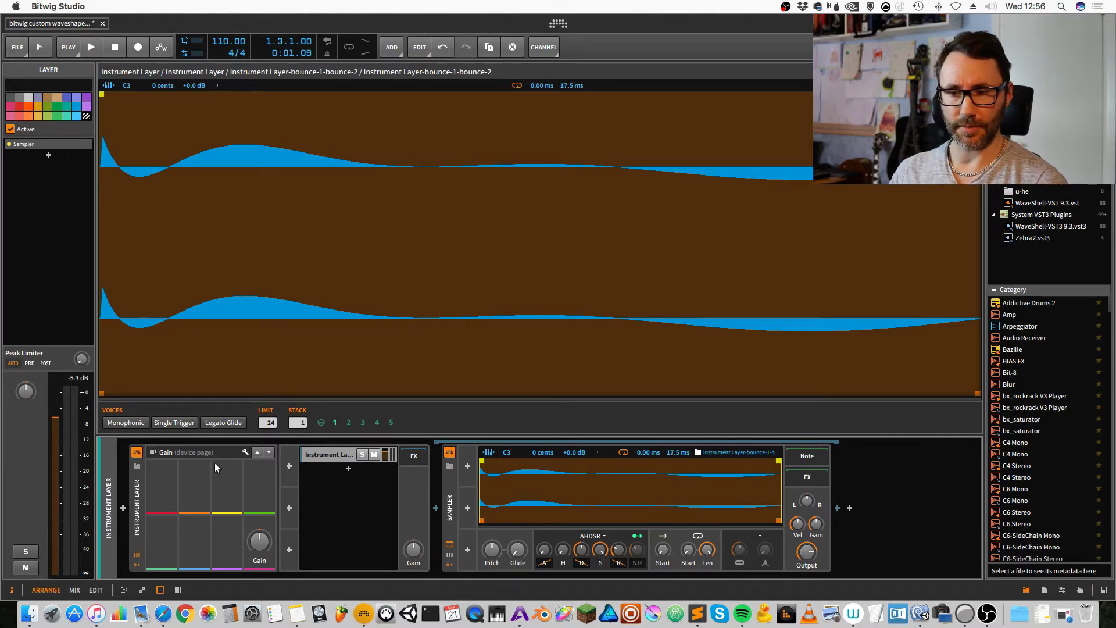
click(246, 452)
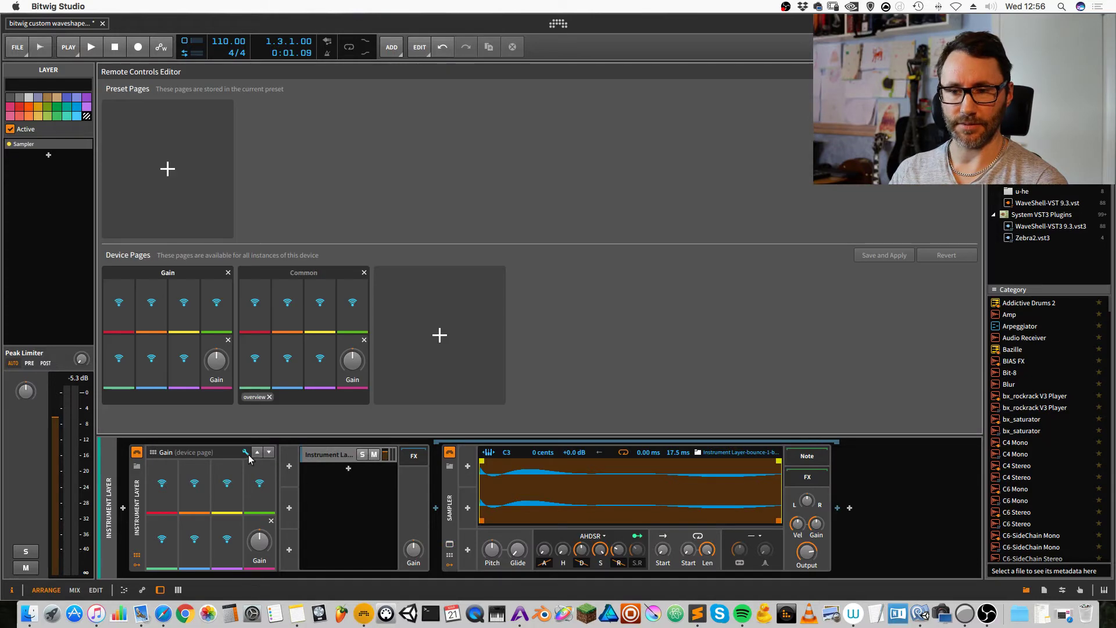
click(168, 169)
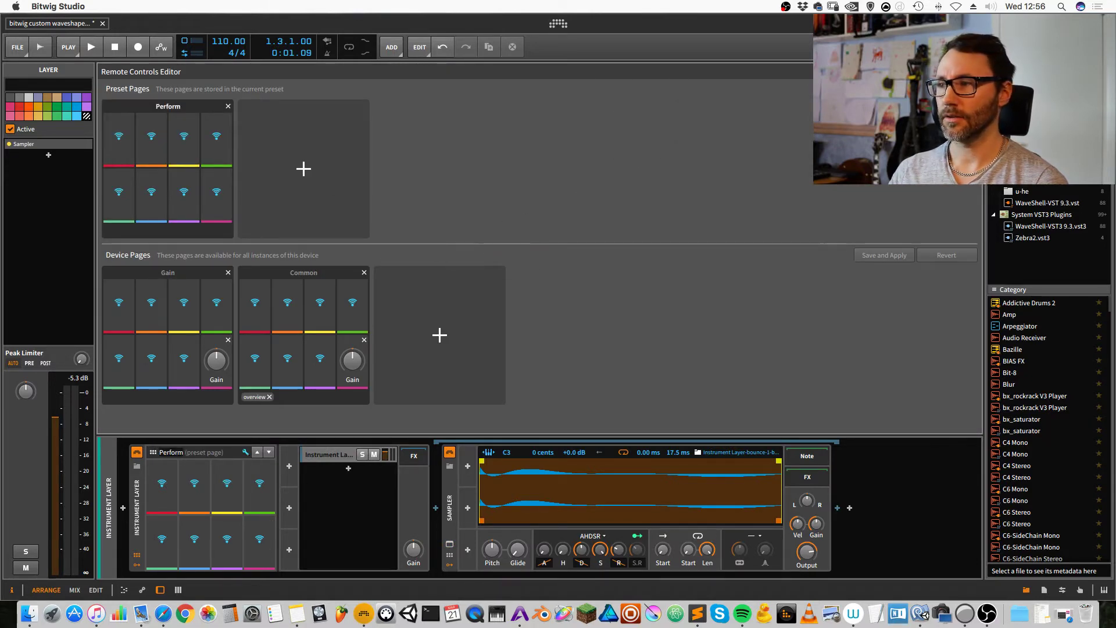
key(Escape)
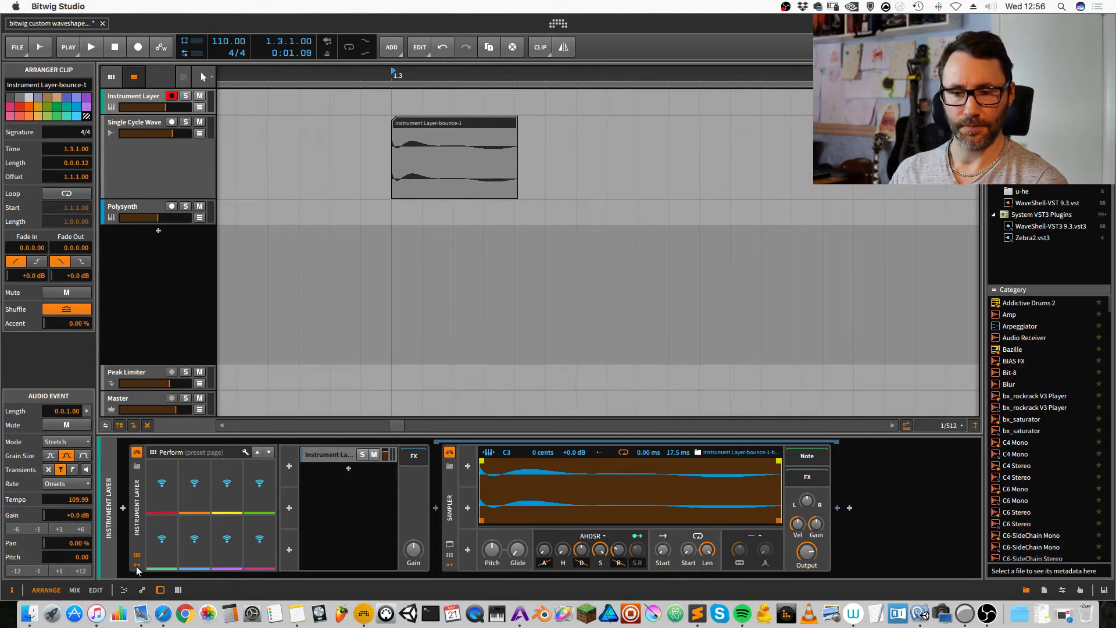
Add a Macro-4 modulator to the Instrument Layer
click(288, 467)
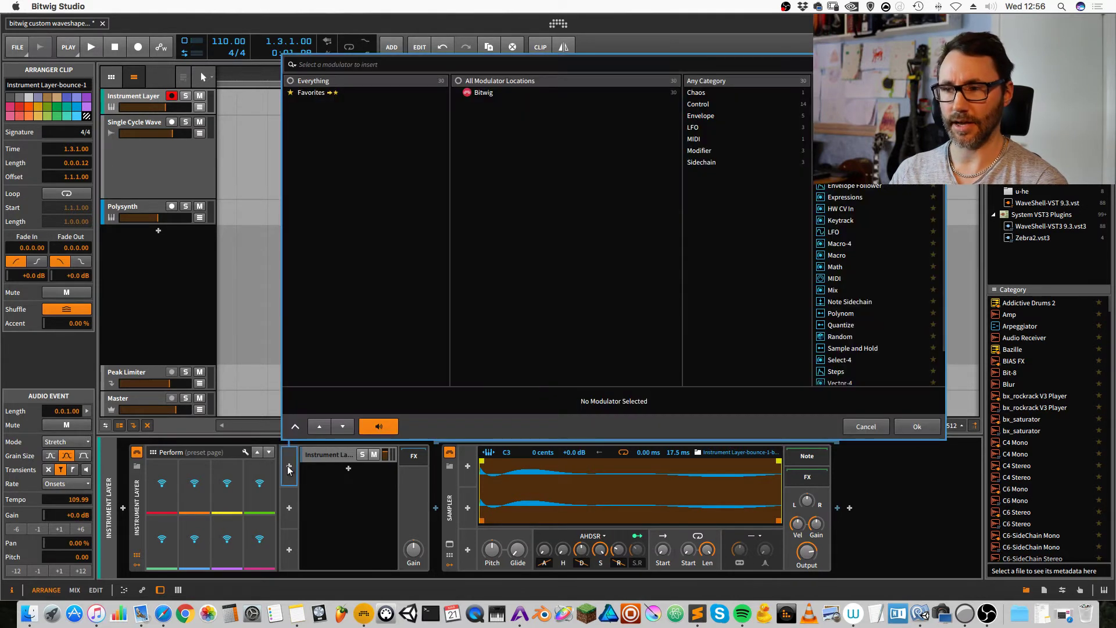
click(854, 247)
click(916, 428)
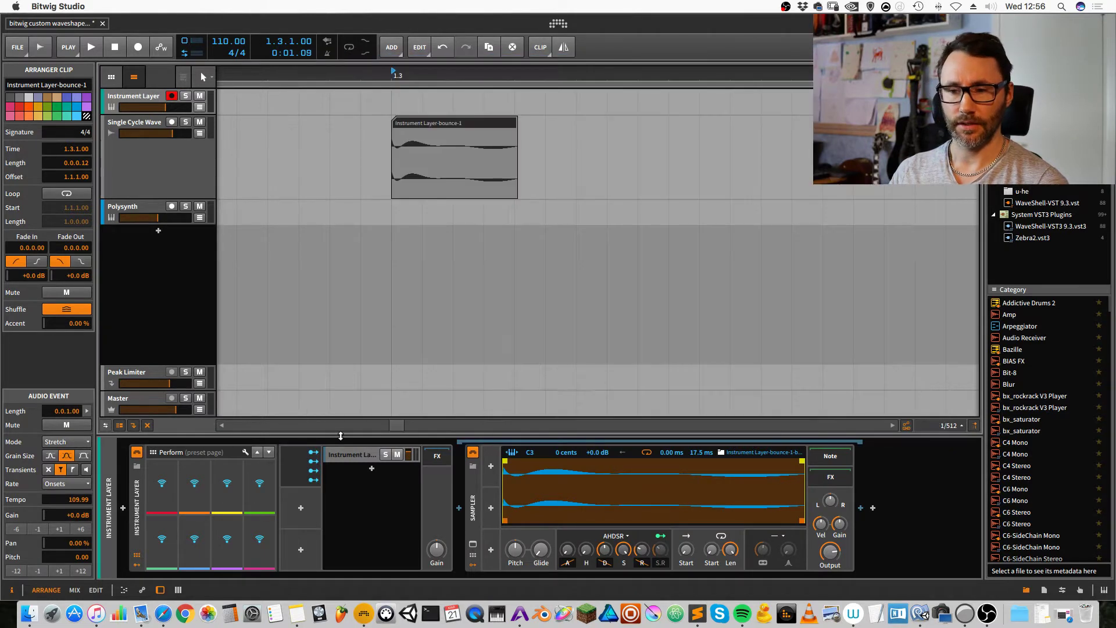
Map the first macro to the Sampler's amp attack time at 4.000 and the second to its release time at 2.370
click(315, 457)
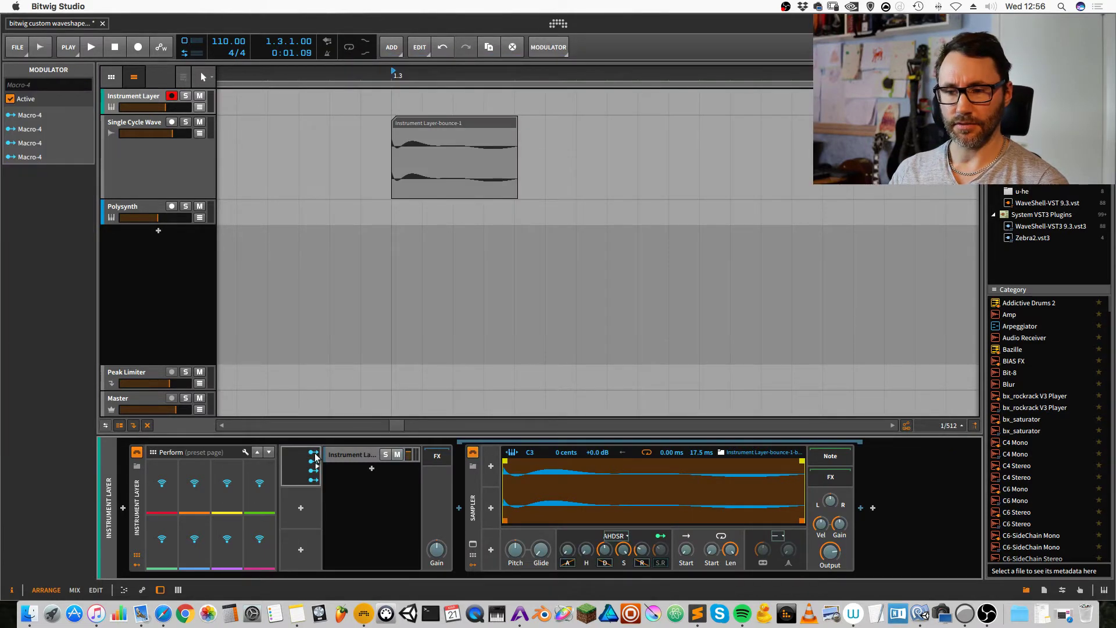
click(313, 453)
drag(567, 550, 566, 471)
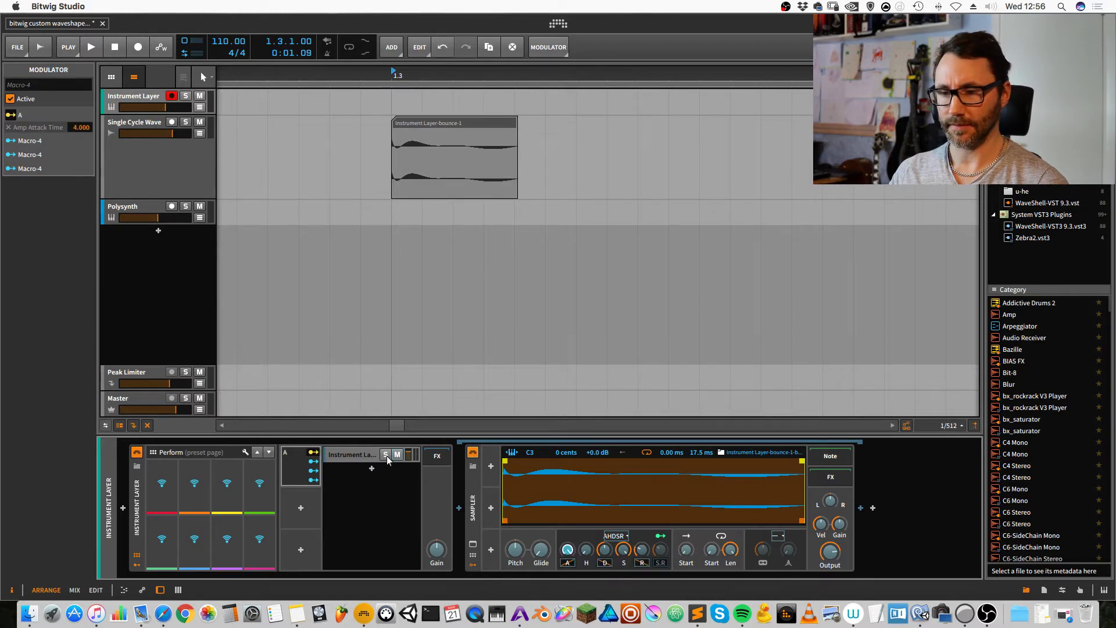
click(313, 462)
click(315, 464)
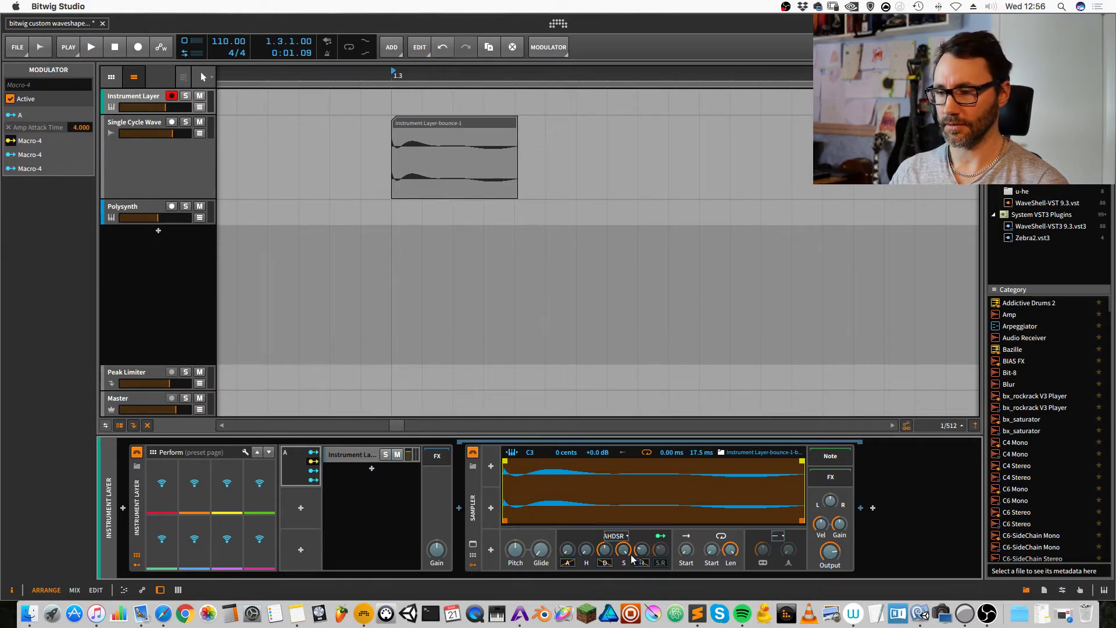
drag(641, 552, 642, 547)
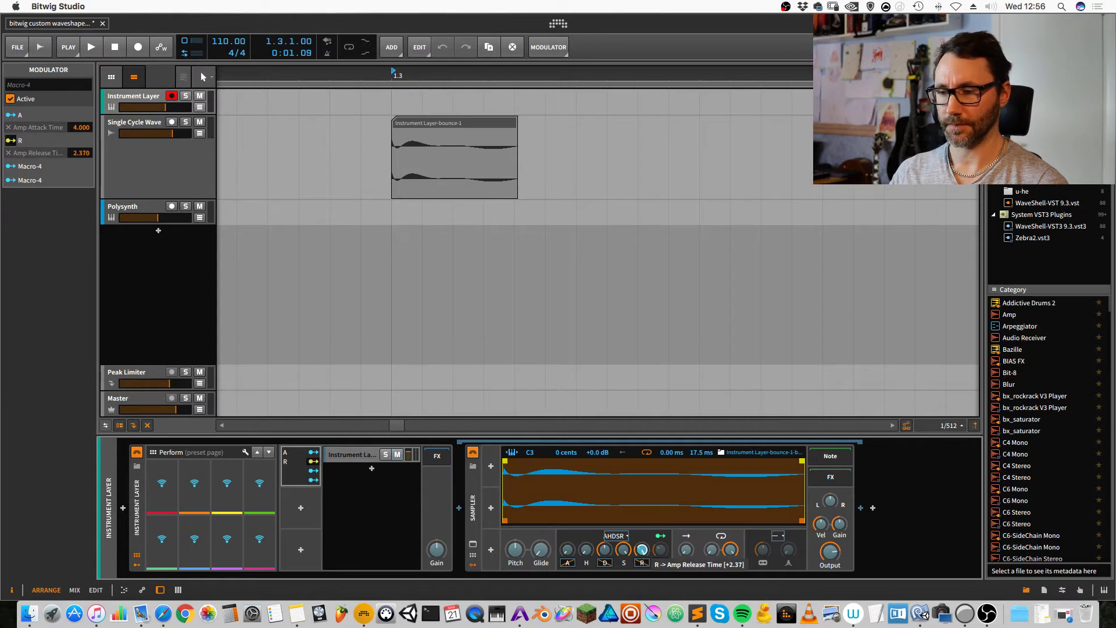
click(311, 463)
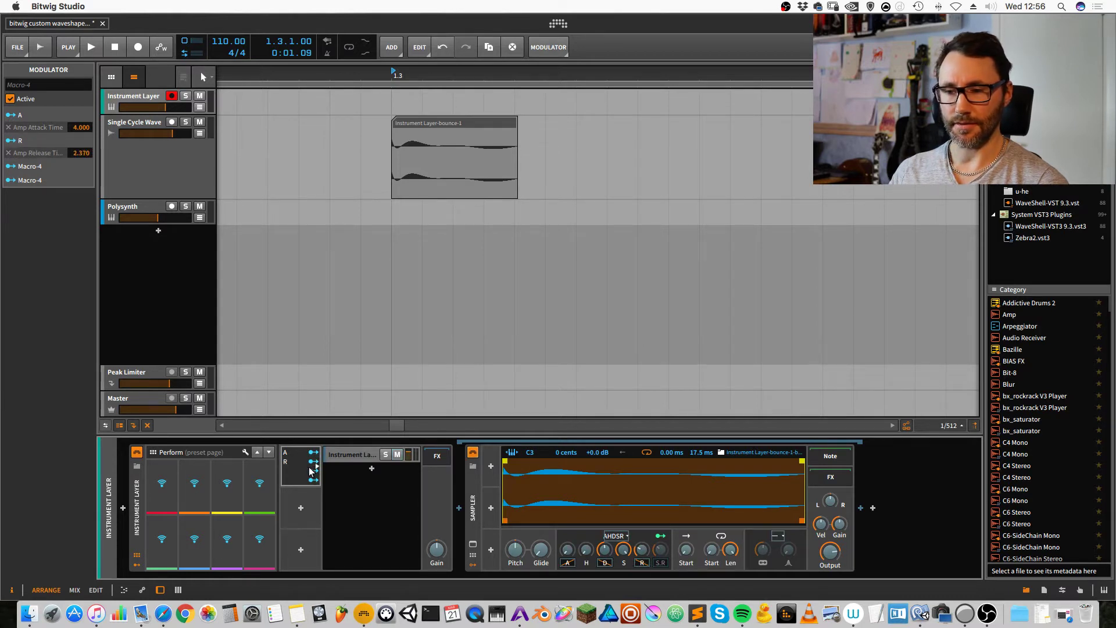
Map the third macro to the Sampler's loop start with an amount of 1.000
click(313, 471)
drag(711, 550, 711, 534)
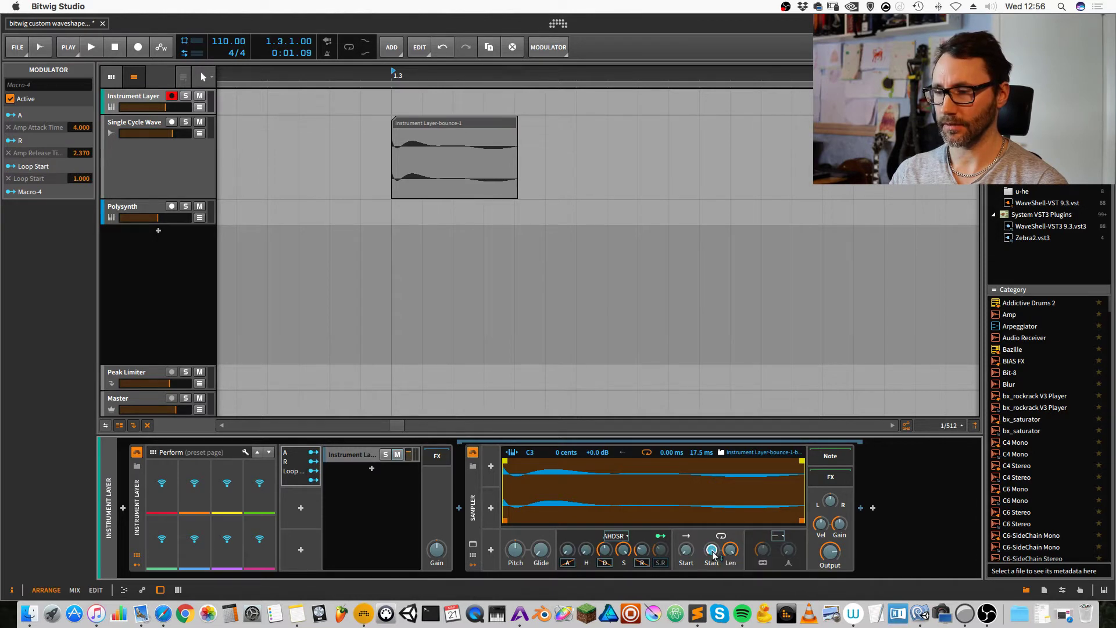
click(311, 470)
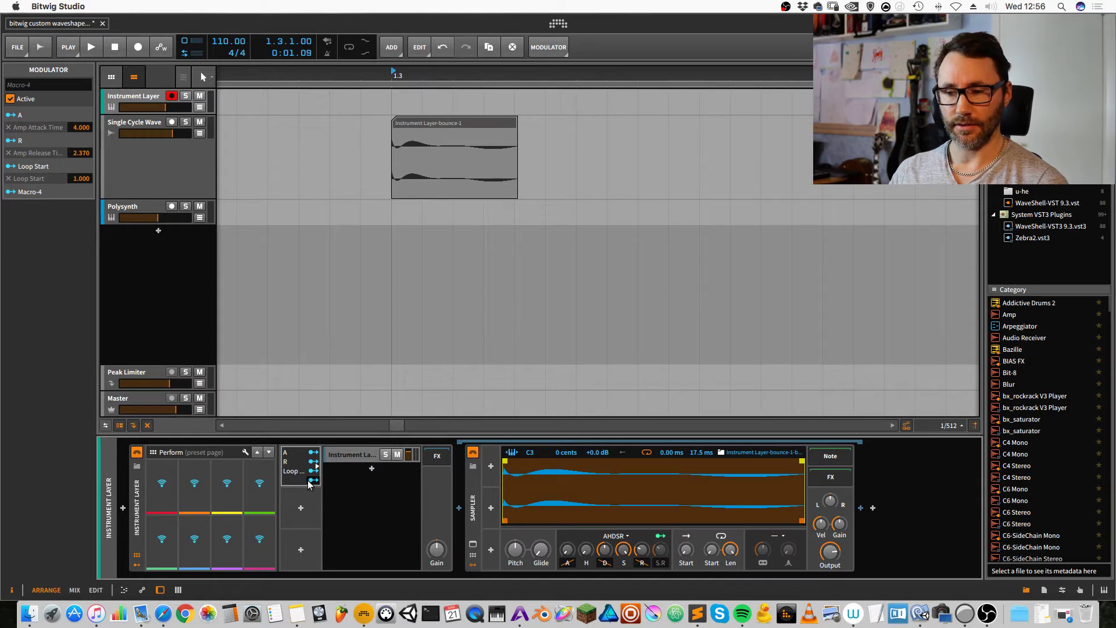
Insert a Note Pitch Shifter before the Sampler and map the fourth macro to its Fine control at -0.300
click(458, 508)
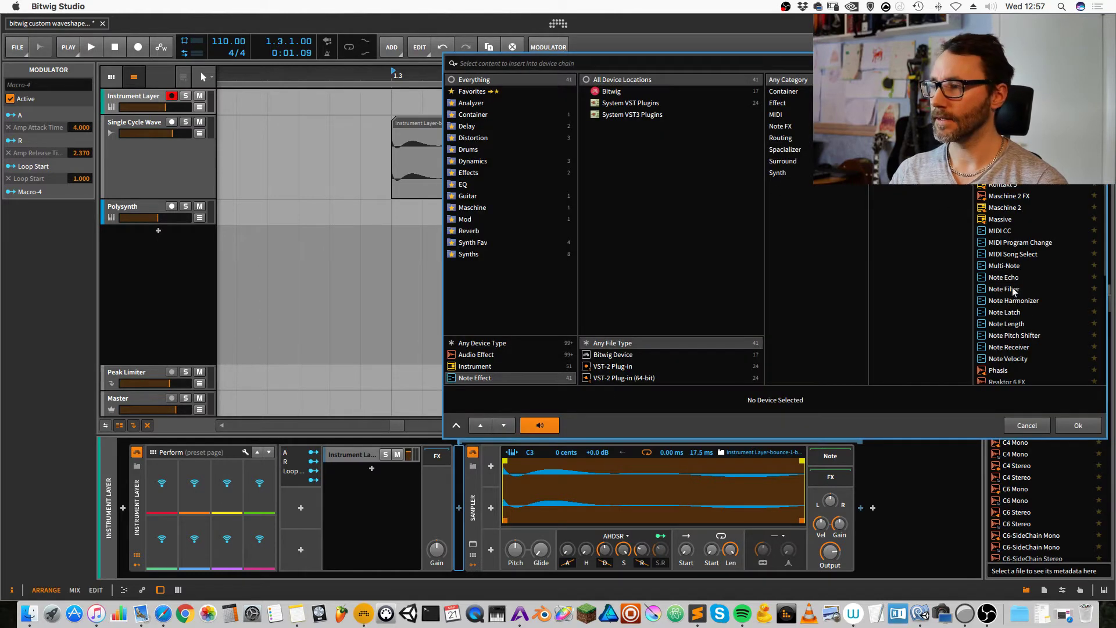
click(1023, 335)
click(1076, 420)
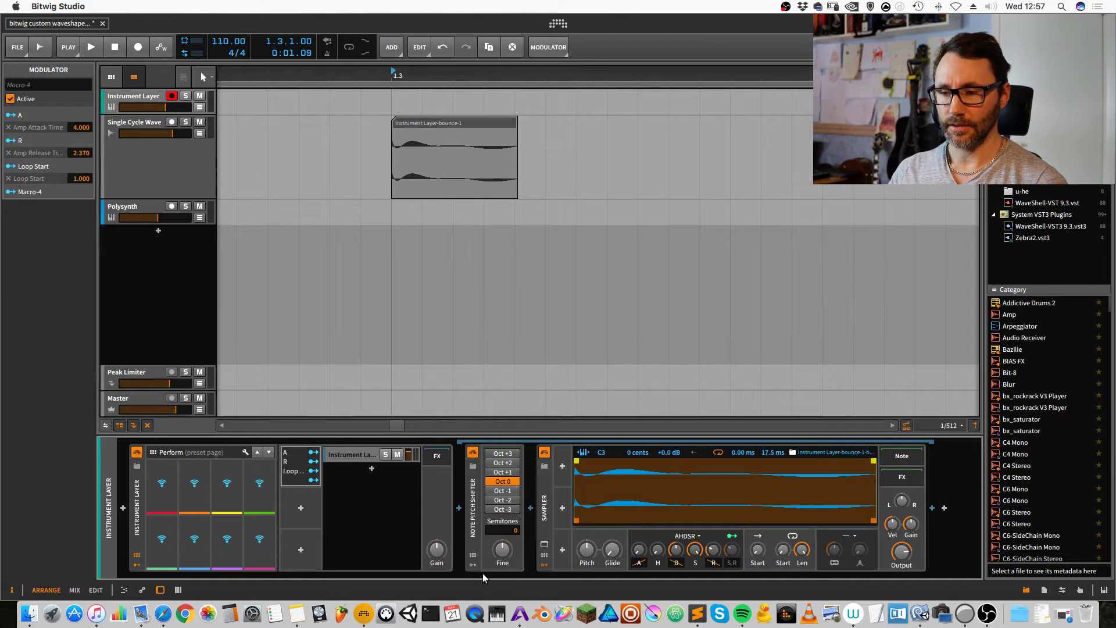
click(314, 480)
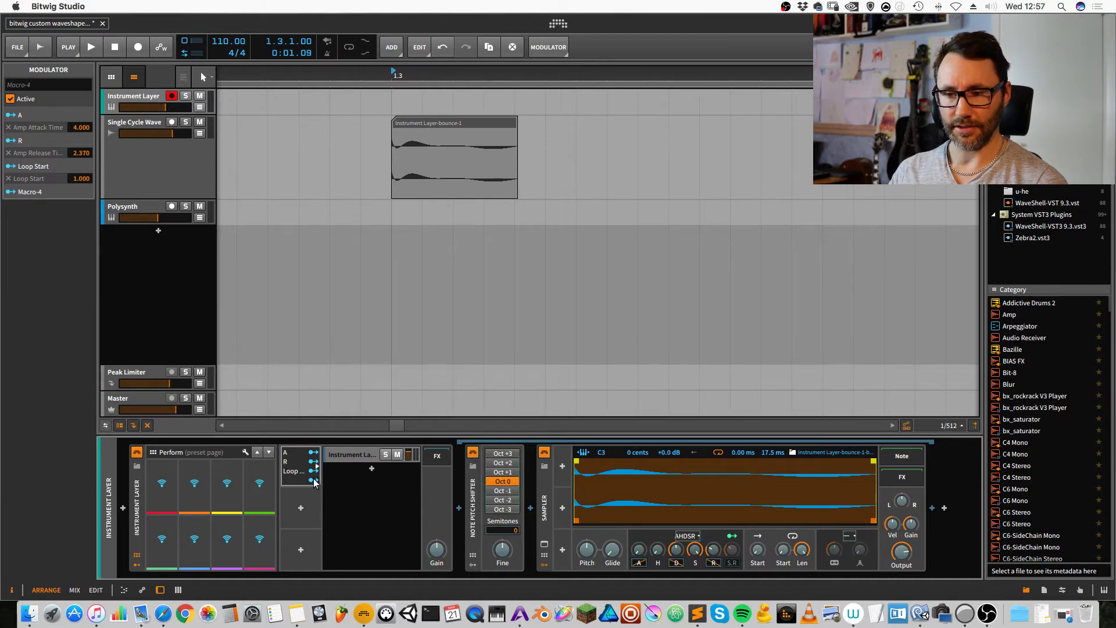
drag(506, 553, 507, 564)
click(313, 480)
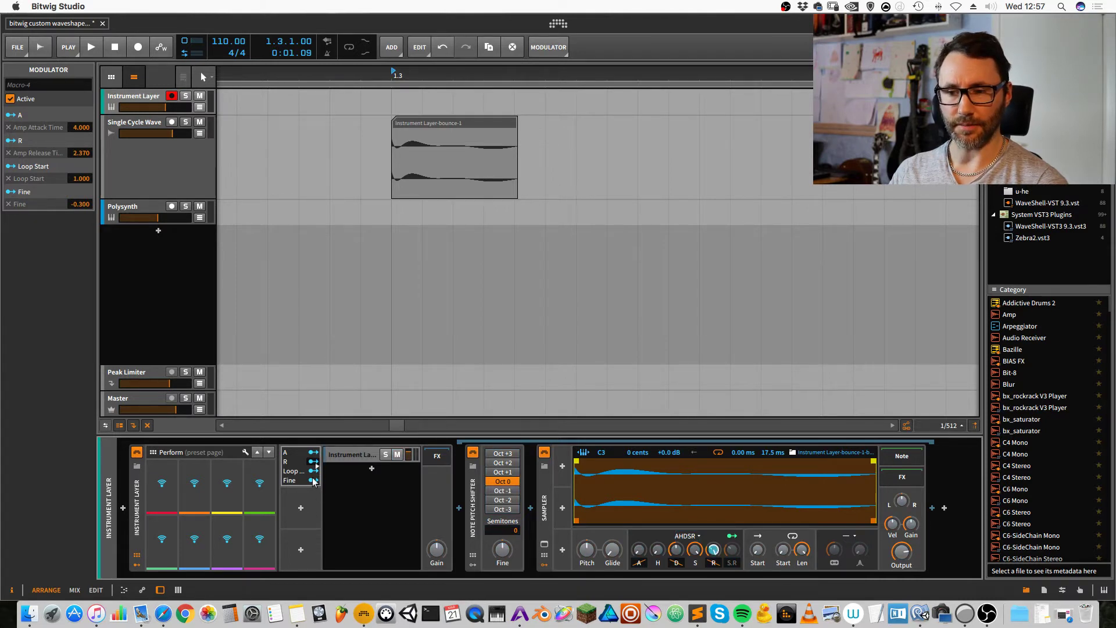
Expand the macro knobs and assign the first four remote controls of the Perform page to macros A, R, Loop Start and Fine
double_click(296, 464)
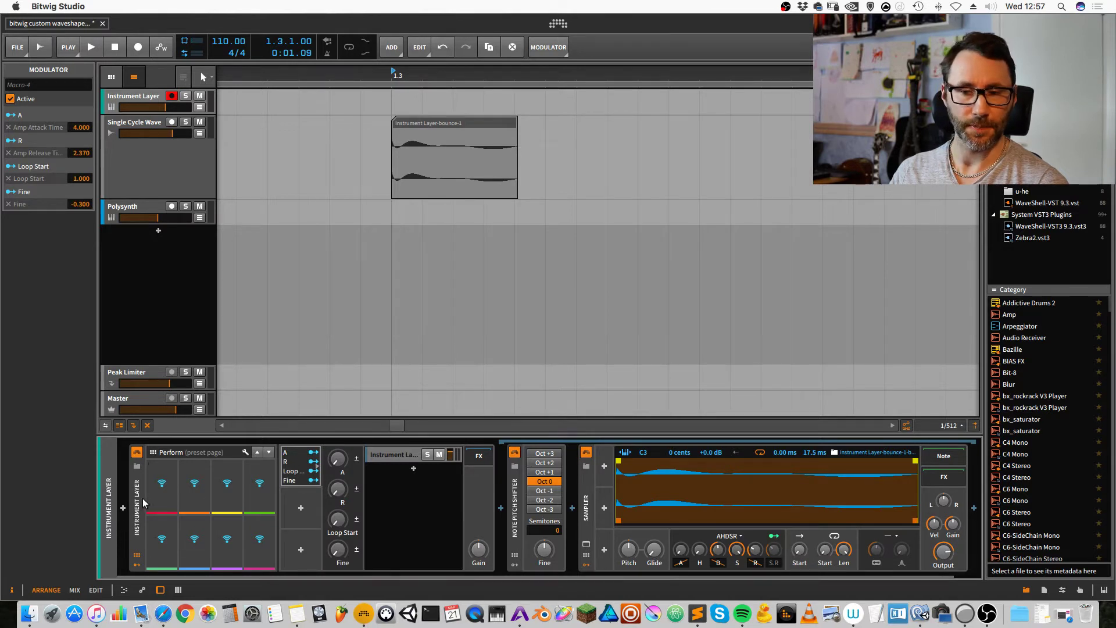
click(160, 487)
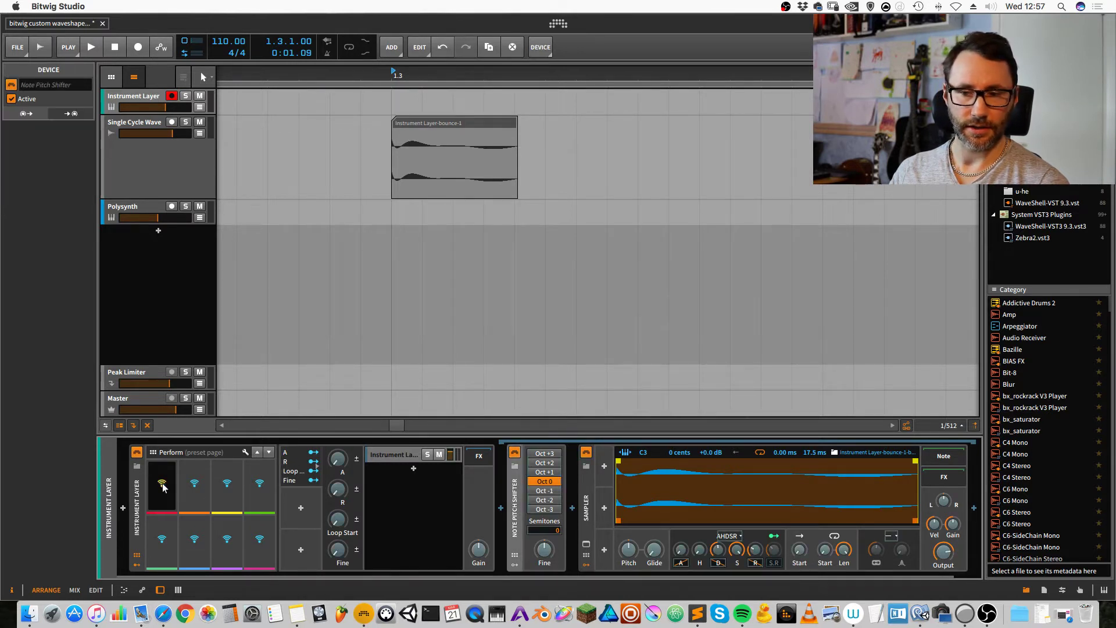
click(341, 464)
click(197, 486)
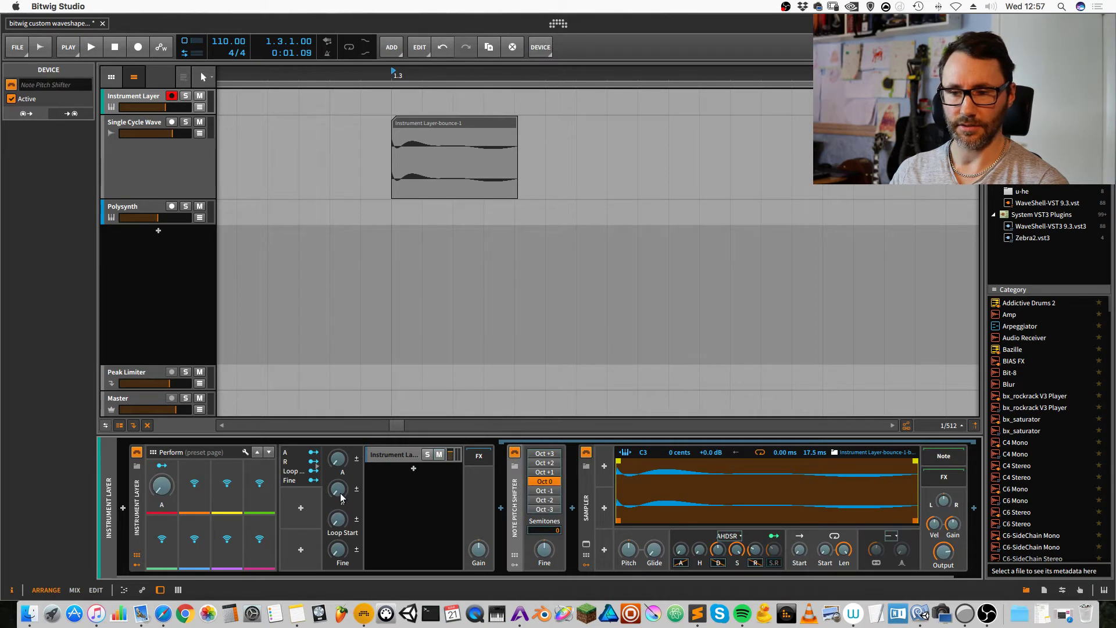
click(337, 489)
click(228, 488)
click(337, 519)
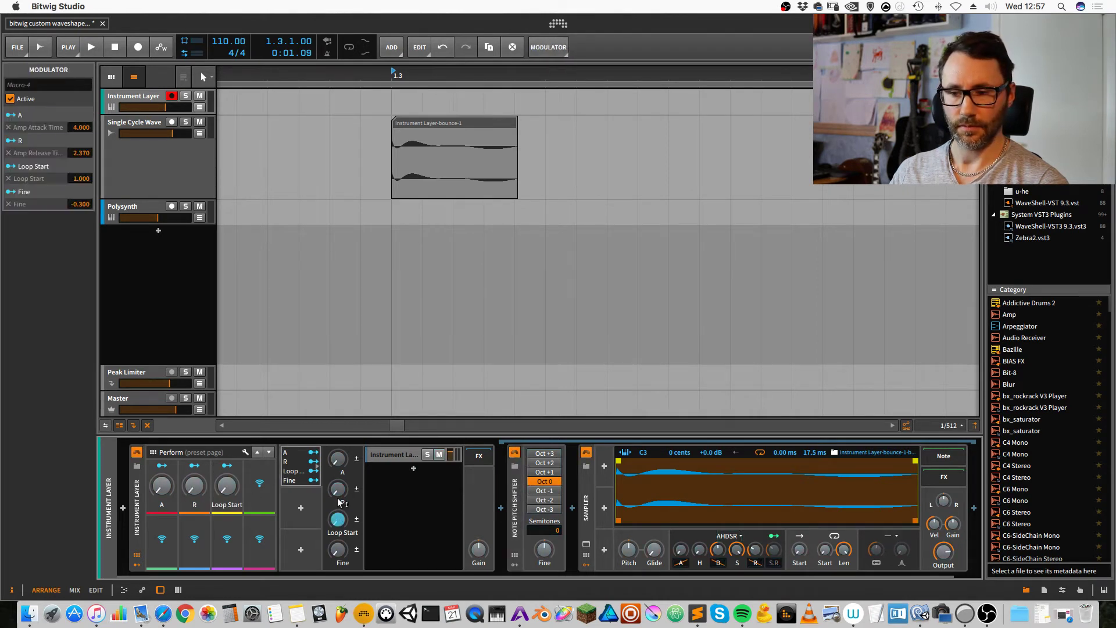
click(260, 490)
click(338, 555)
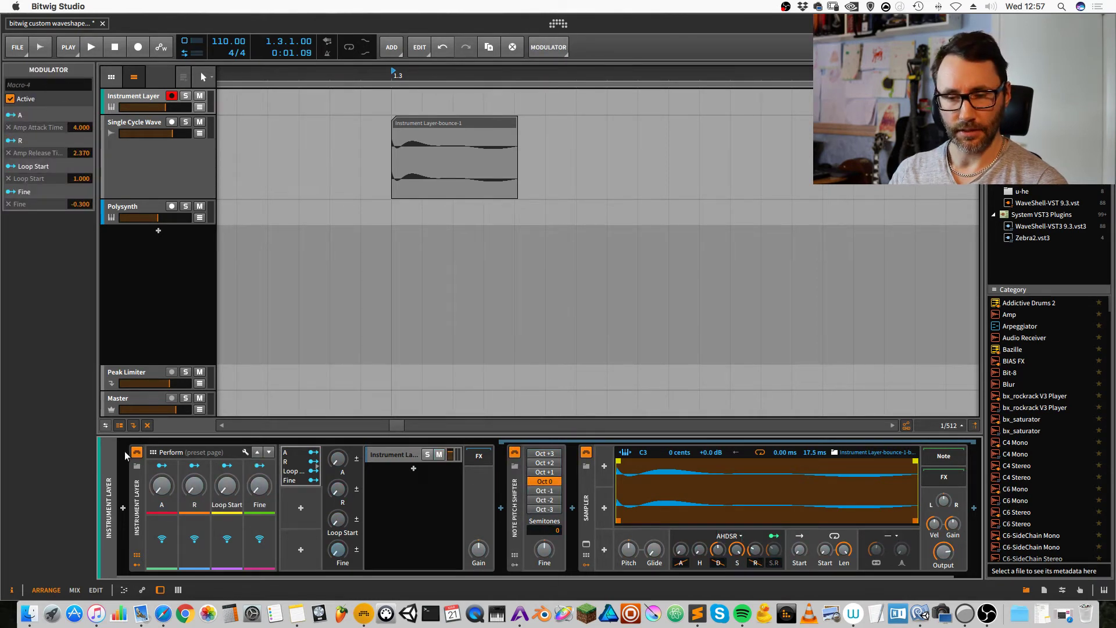
Raise the A and R remote controls partway and try out the Loop Start control
drag(167, 494, 171, 468)
mouse_move(163, 482)
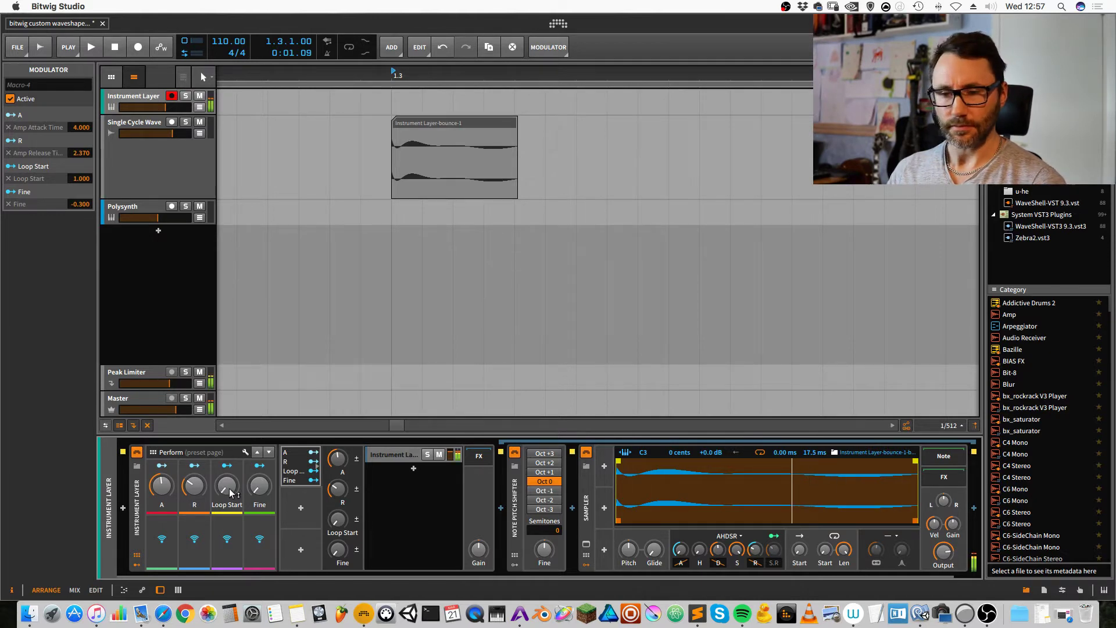
mouse_move(229, 489)
mouse_down()
mouse_move(230, 436)
mouse_move(229, 489)
mouse_up()
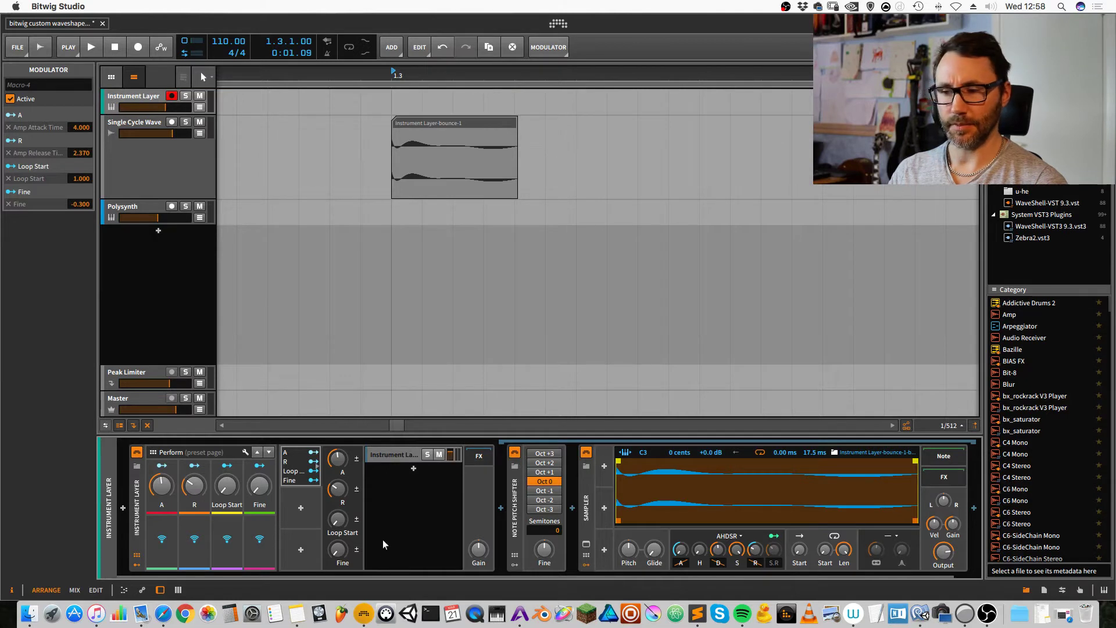
Duplicate the Sampler layer inside the Instrument Layer and select the copy
click(392, 459)
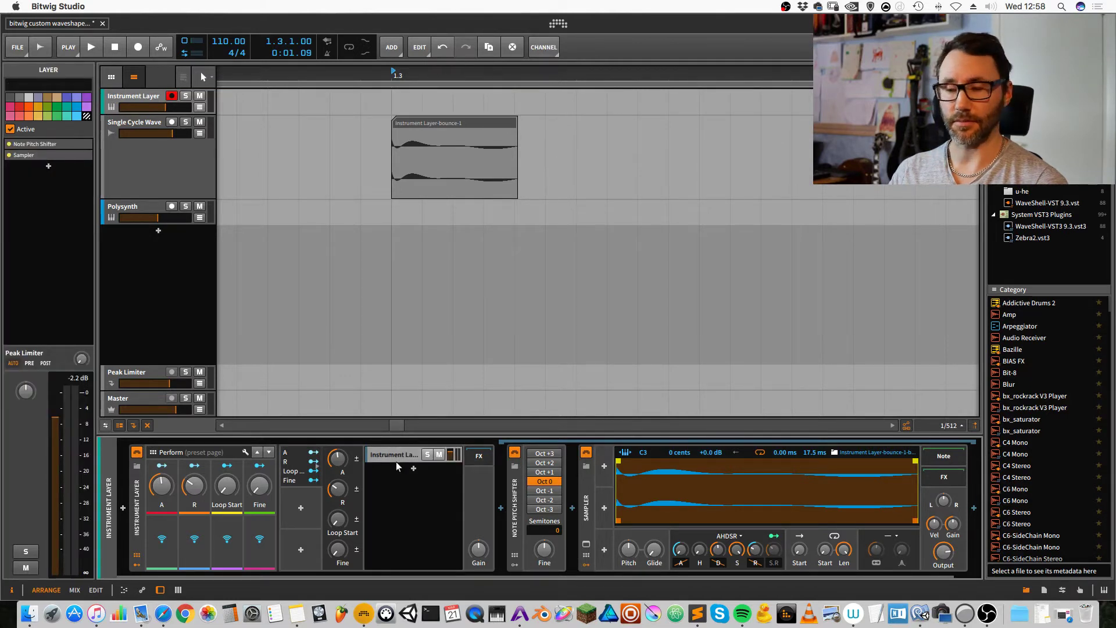
key(super+d)
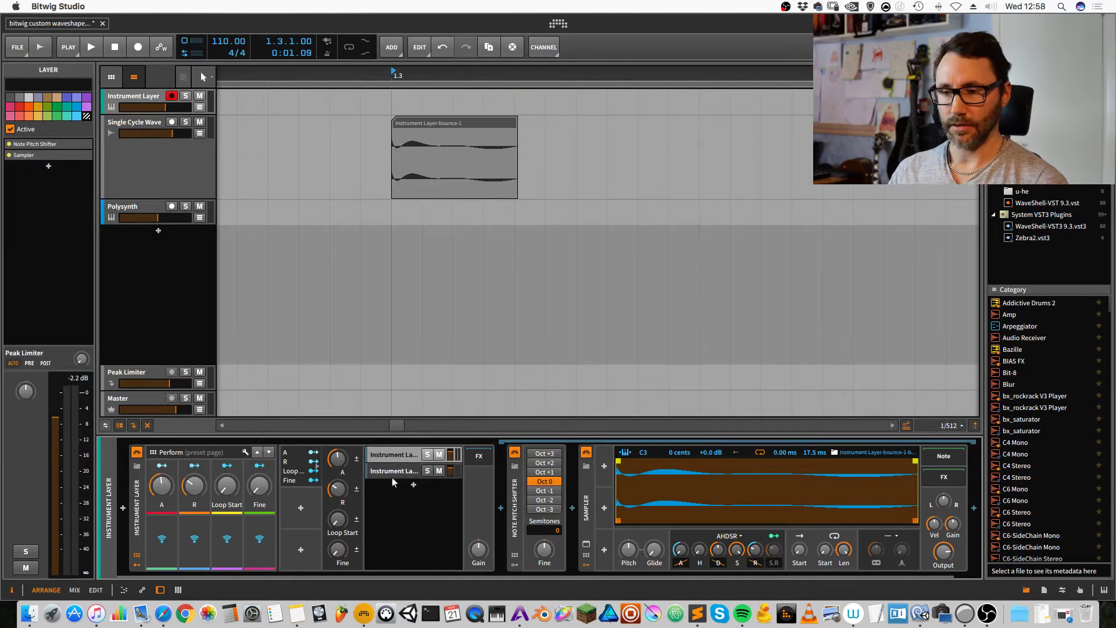
click(397, 468)
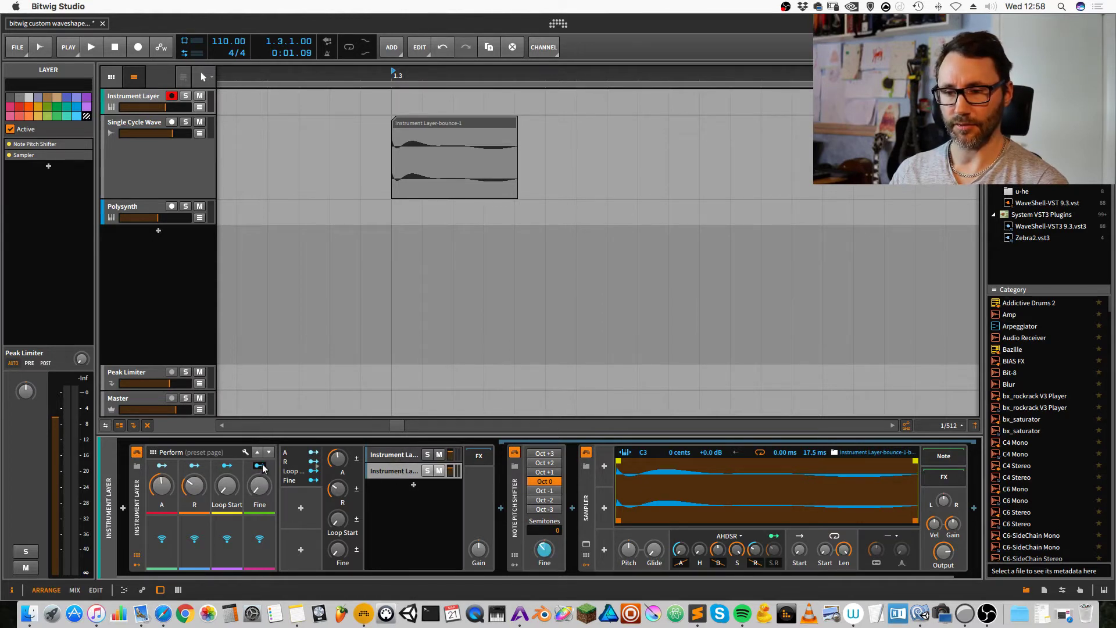
click(399, 455)
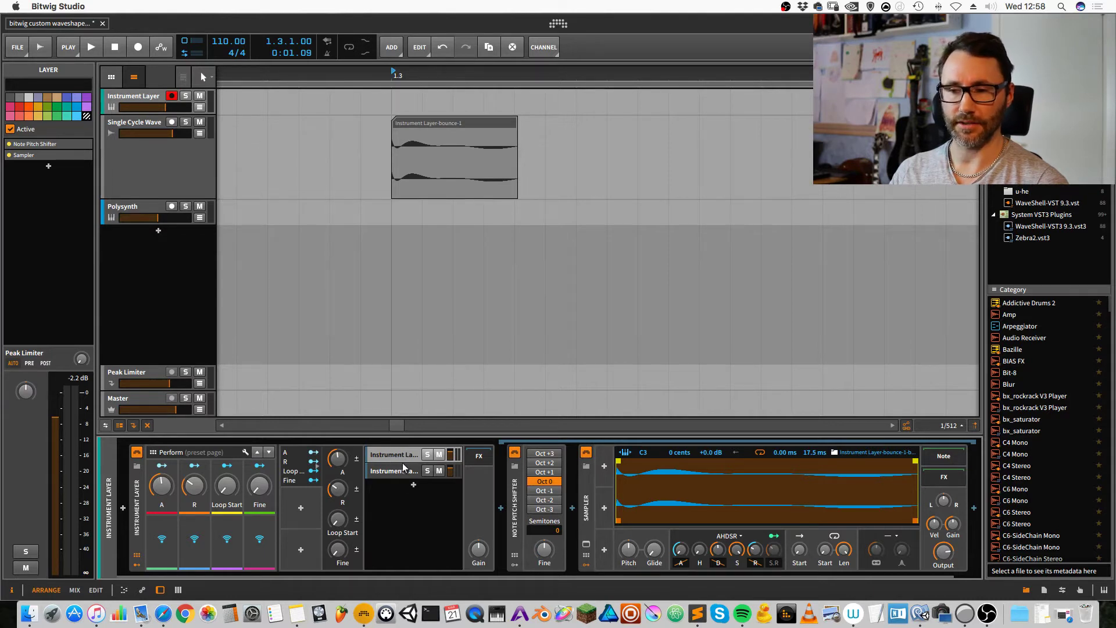
click(400, 471)
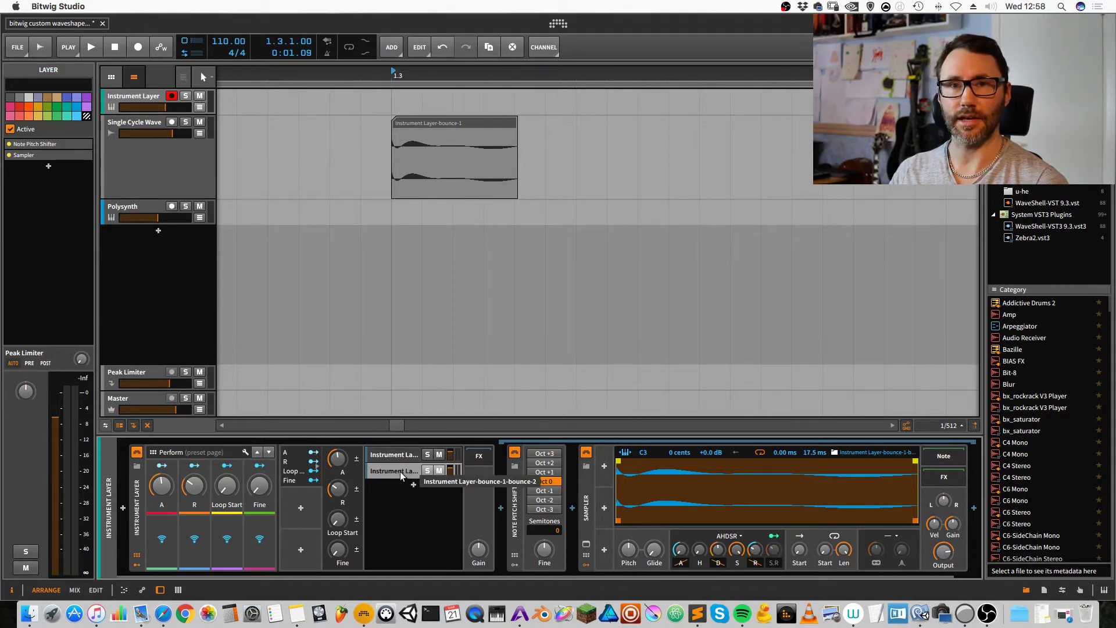
Map the Fine macro to the duplicated layer's Note Pitch Shifter Fine at 0.340 and test the Fine remote control
click(260, 469)
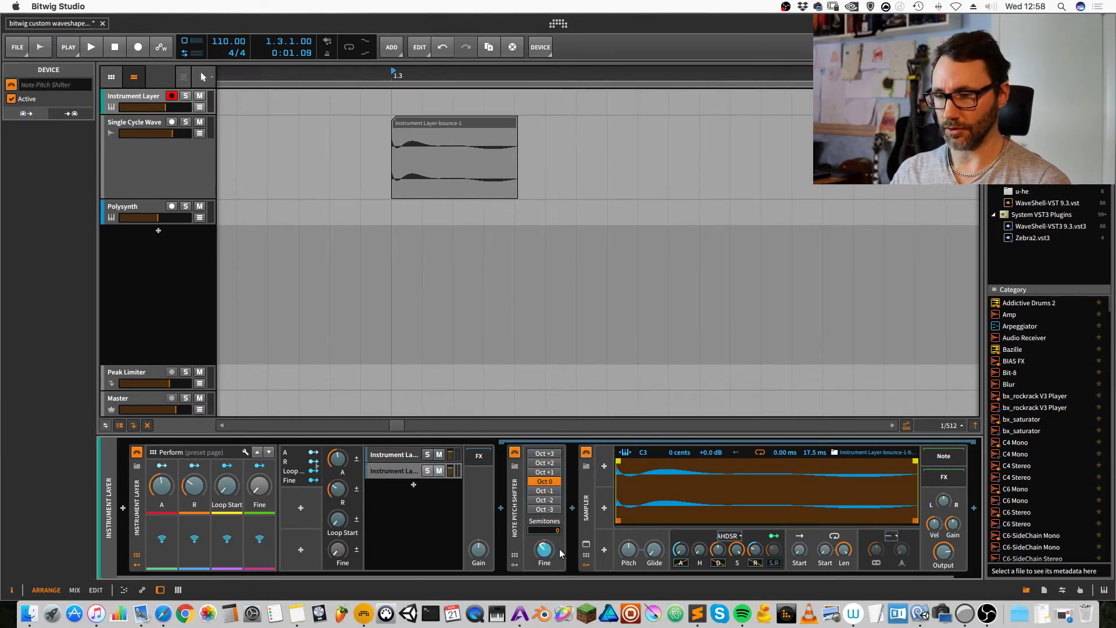
drag(544, 549, 544, 532)
click(259, 466)
click(258, 465)
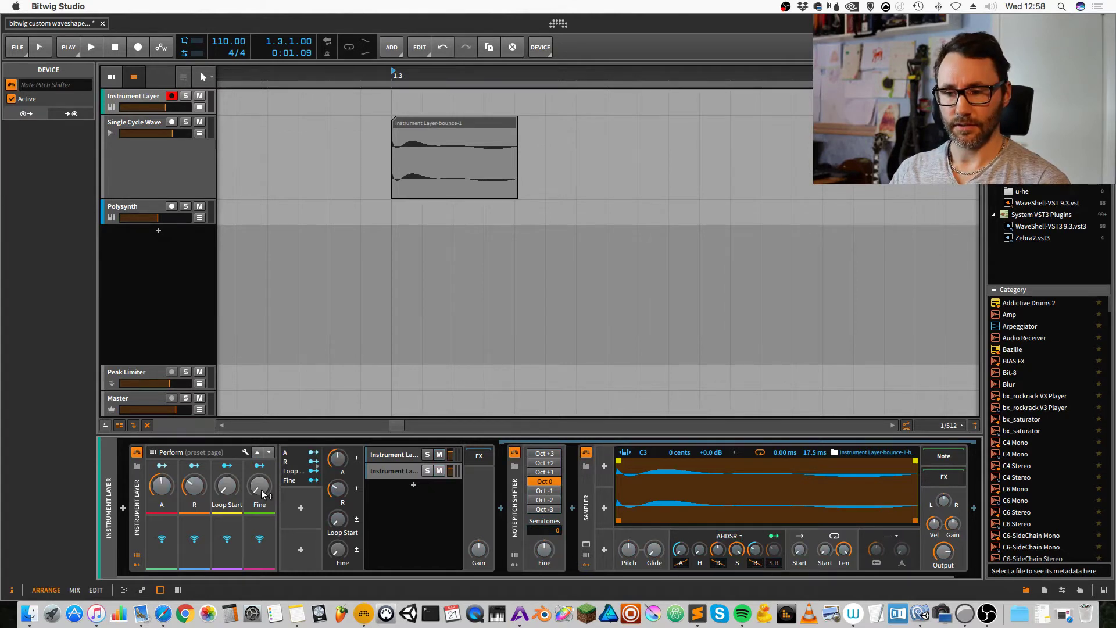
mouse_move(262, 494)
mouse_down()
mouse_move(262, 508)
mouse_move(258, 488)
mouse_up()
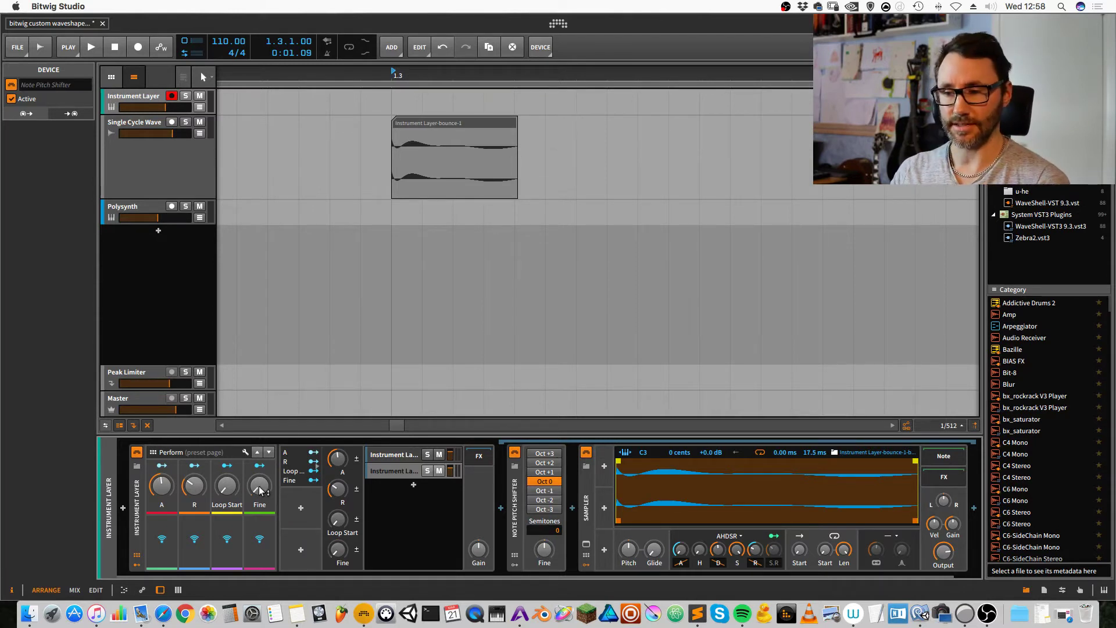
mouse_move(260, 491)
drag(259, 491, 260, 441)
Map the Fine macro to the Sampler pan at -0.670 in the first layer and 0.660 in the second
click(413, 458)
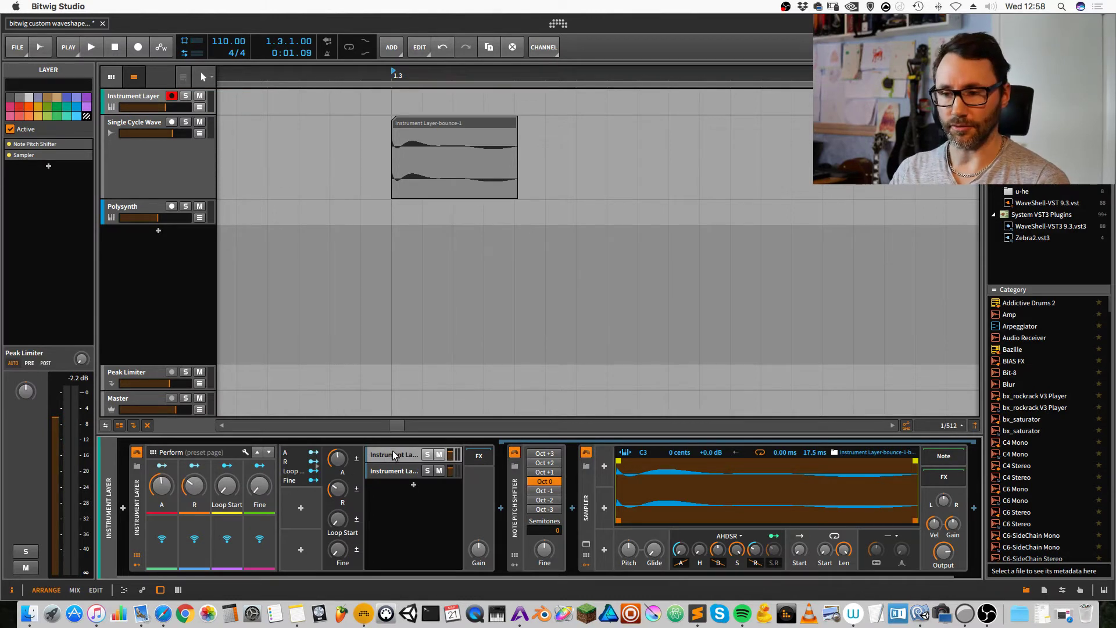
click(256, 463)
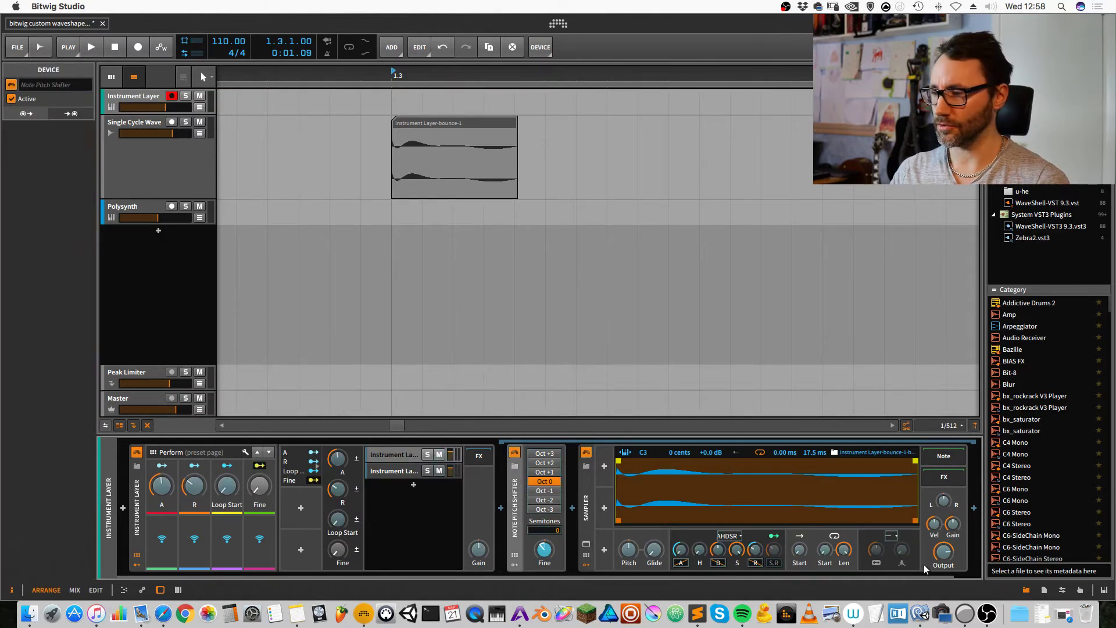
drag(944, 502, 944, 513)
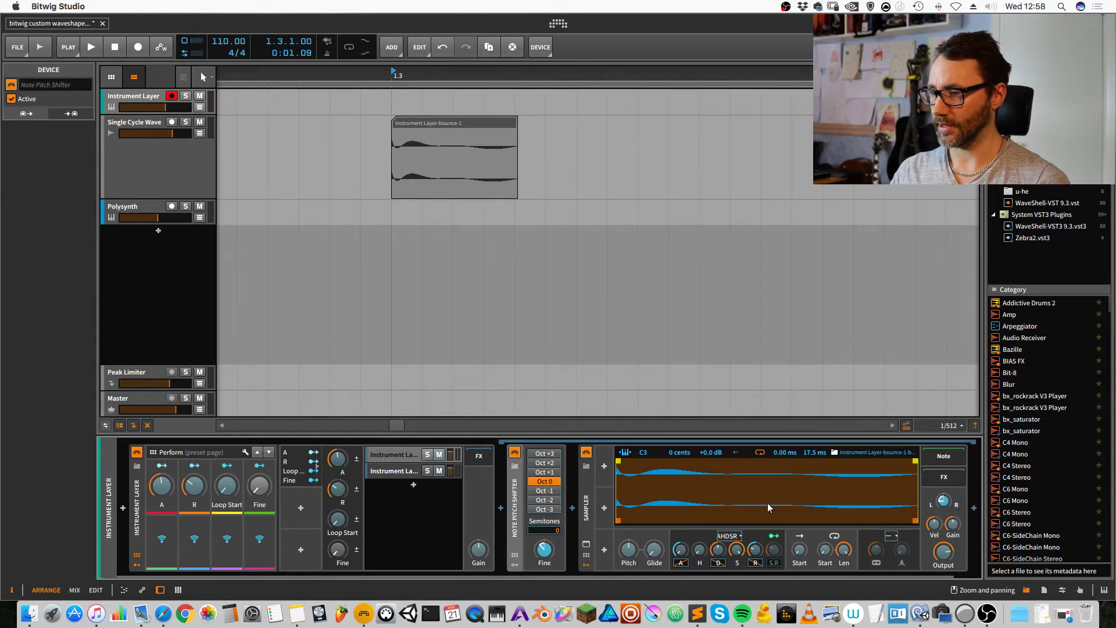
click(383, 471)
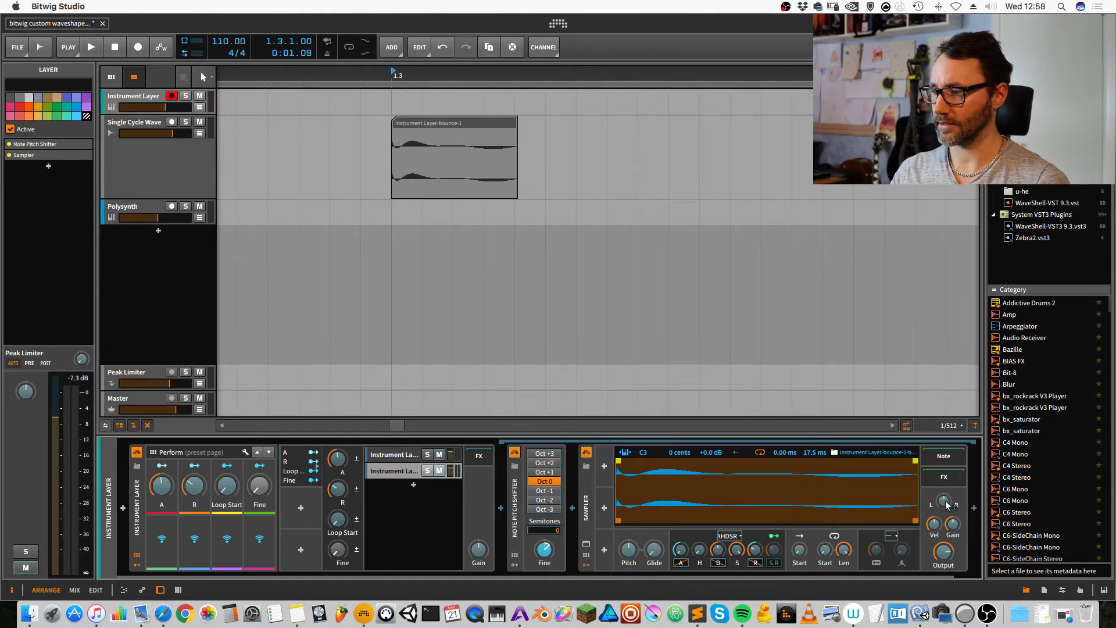
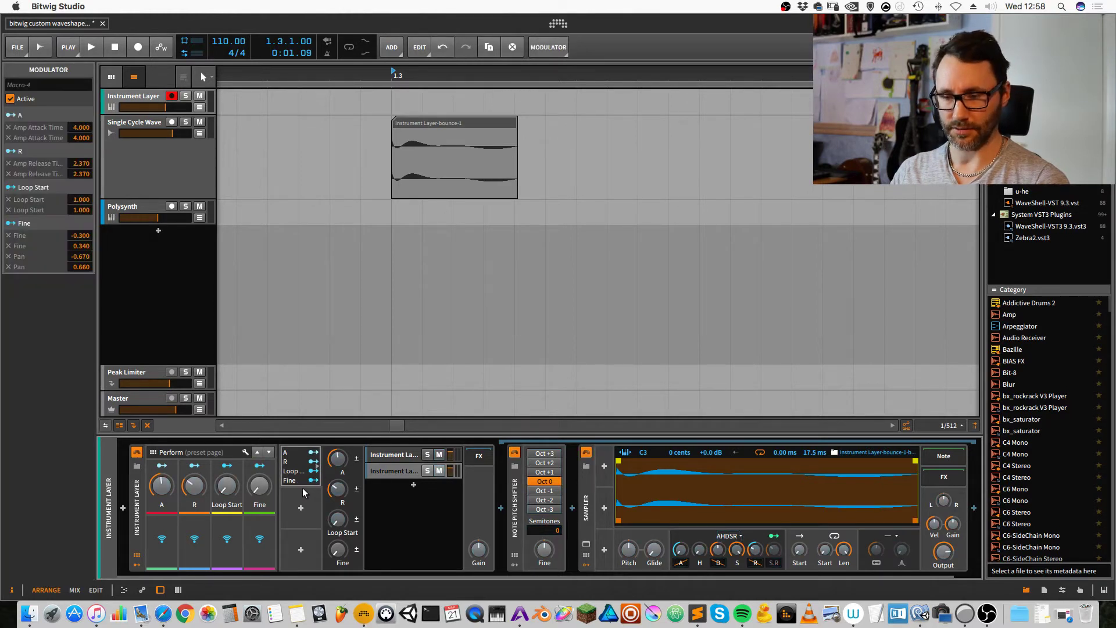
Audition the detune and stereo spread by sweeping the Fine remote control up to about 55% and back down
mouse_move(259, 486)
mouse_down()
mouse_move(259, 417)
mouse_move(260, 487)
mouse_up()
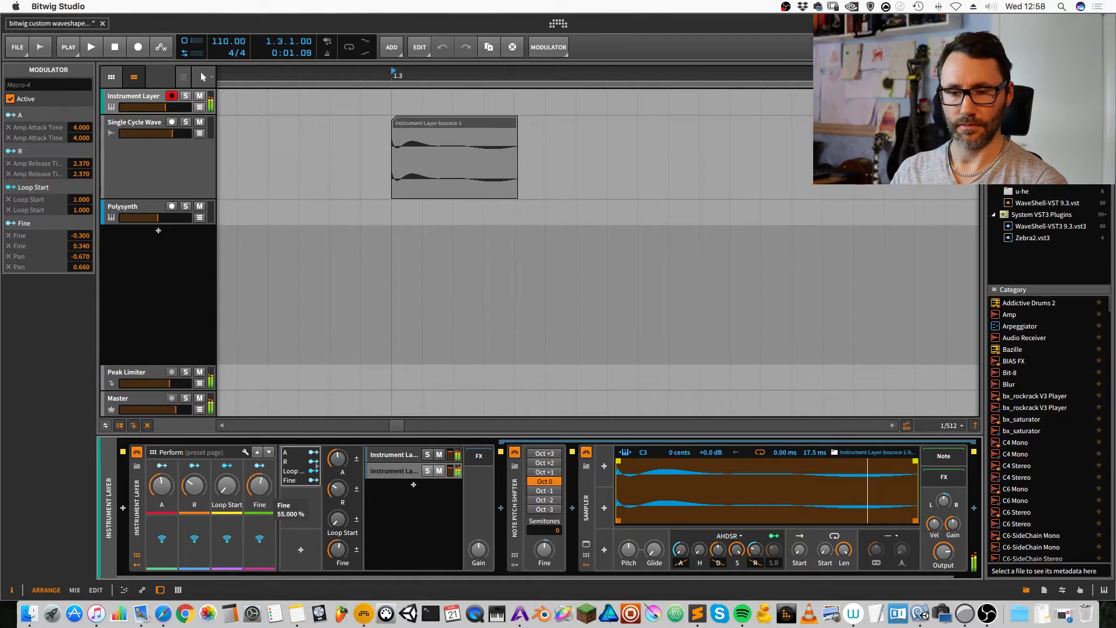
click(77, 590)
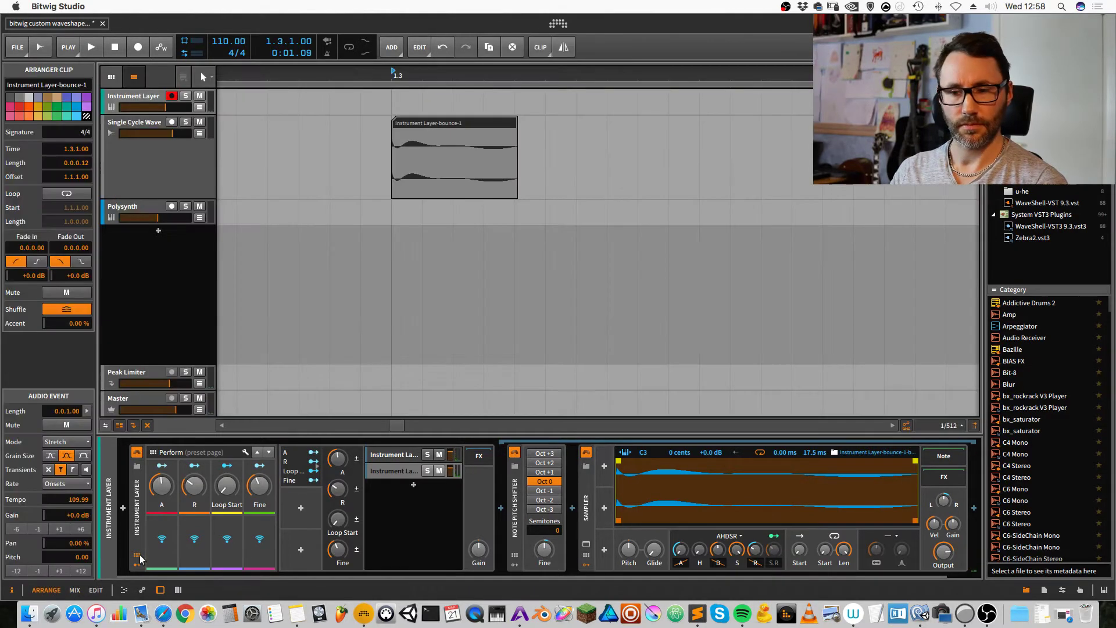
click(46, 590)
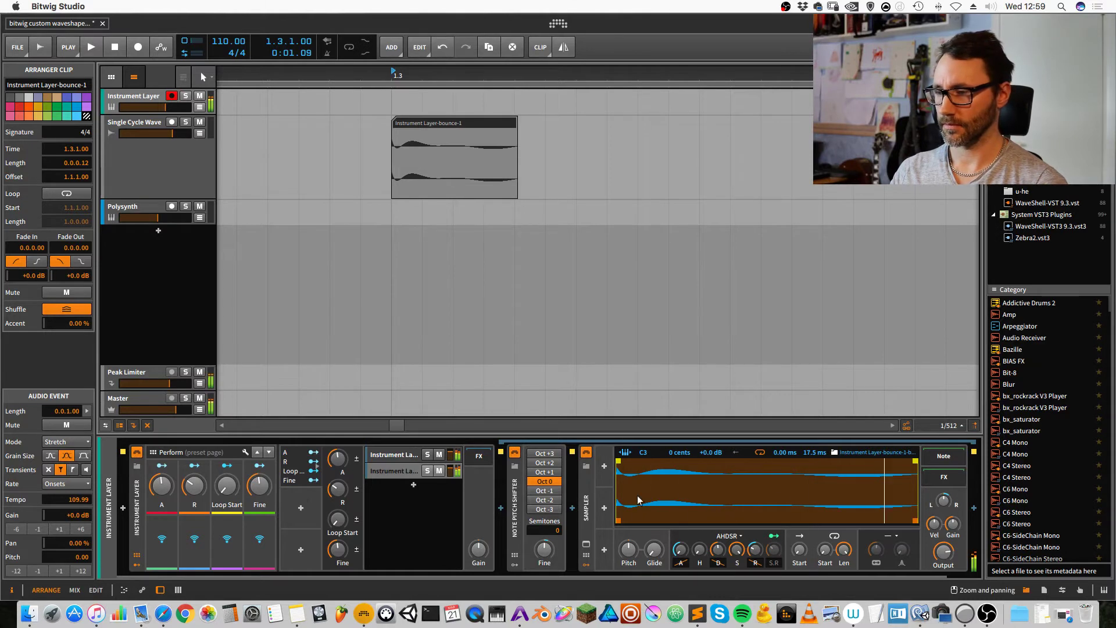
mouse_move(259, 486)
mouse_down()
mouse_move(259, 515)
mouse_move(259, 477)
mouse_up()
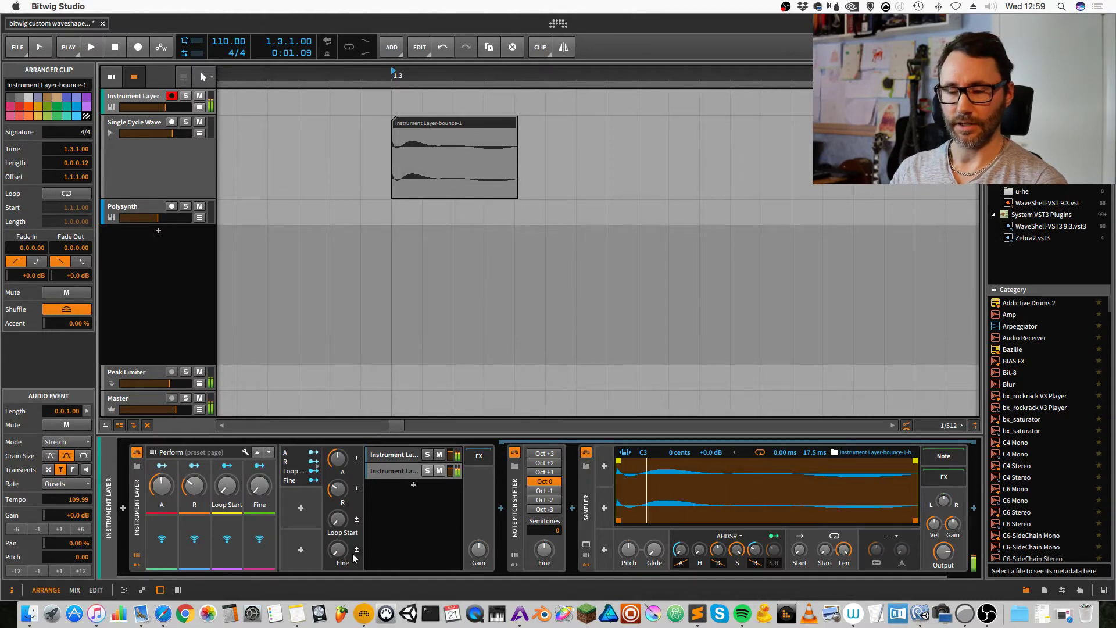
Insert a Ladder filter into the Instrument Layer's FX chain
click(481, 457)
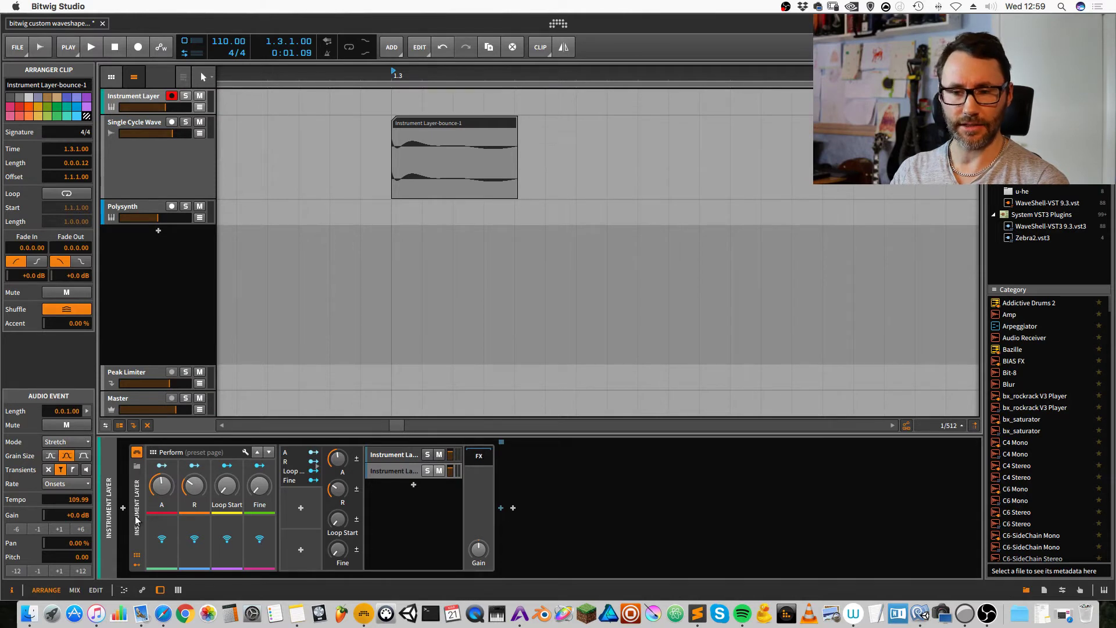
click(137, 519)
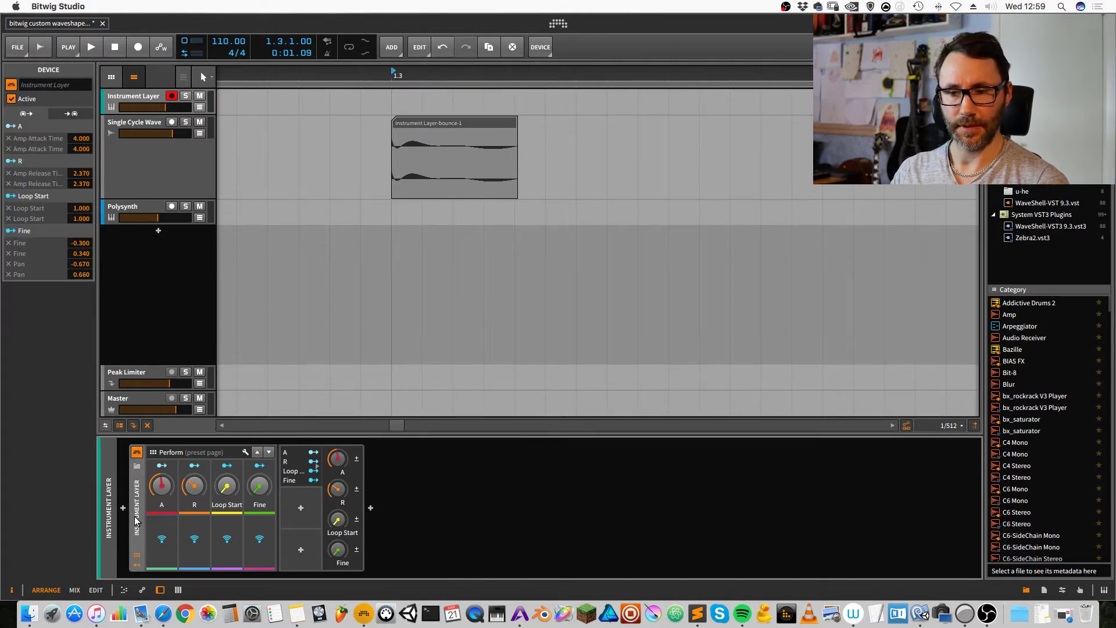
click(134, 516)
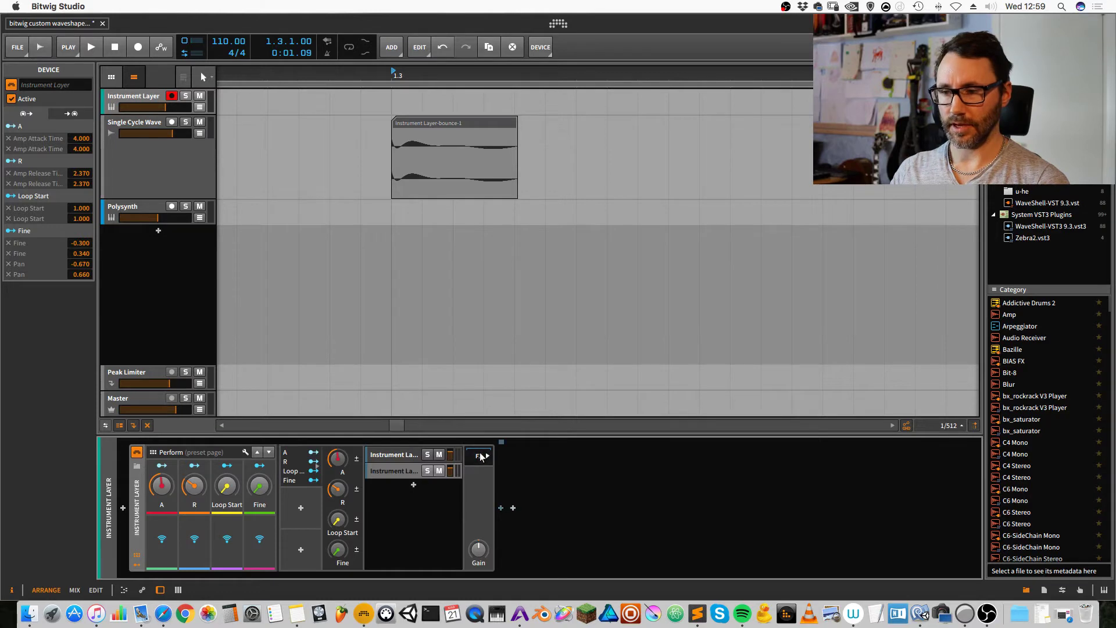
click(499, 509)
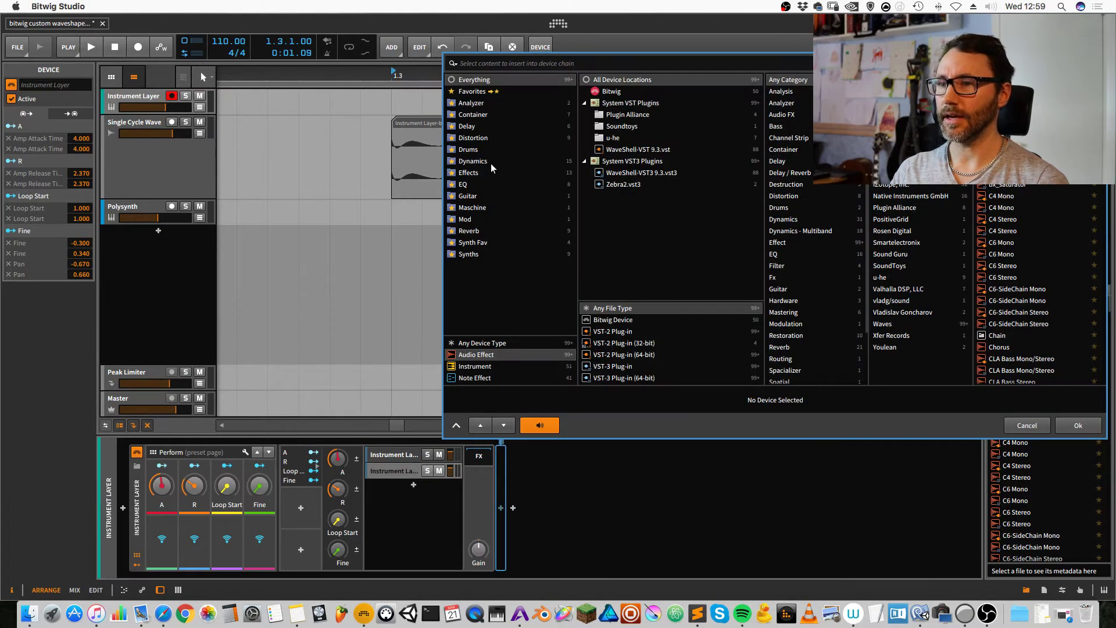
click(476, 185)
double_click(1005, 137)
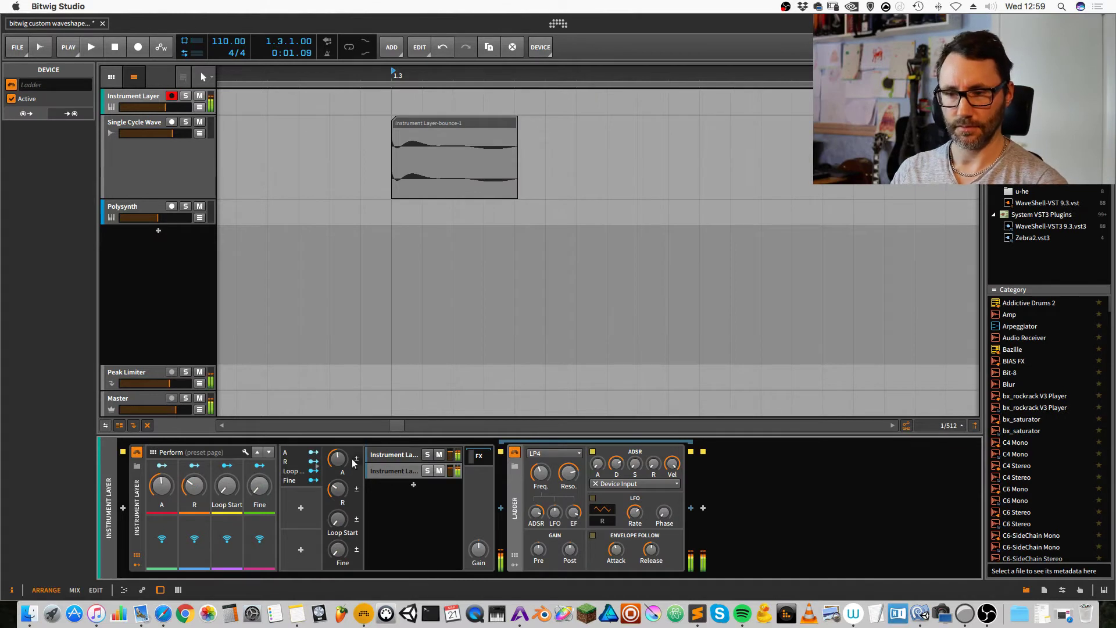
Raise the Fine control and shape the Ladder filter's frequency, envelope-follower and LFO amounts and resonance, with the LFO rate at 5.623 Hz
drag(259, 486, 260, 471)
drag(540, 478, 539, 465)
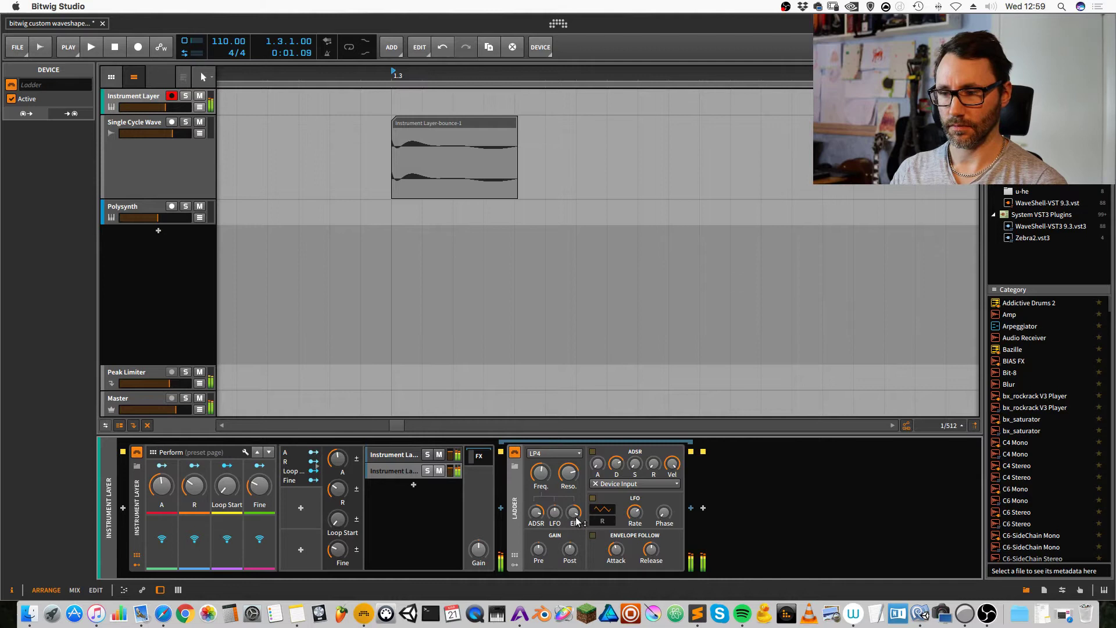
mouse_move(572, 512)
mouse_down()
mouse_move(572, 549)
mouse_move(554, 509)
mouse_up()
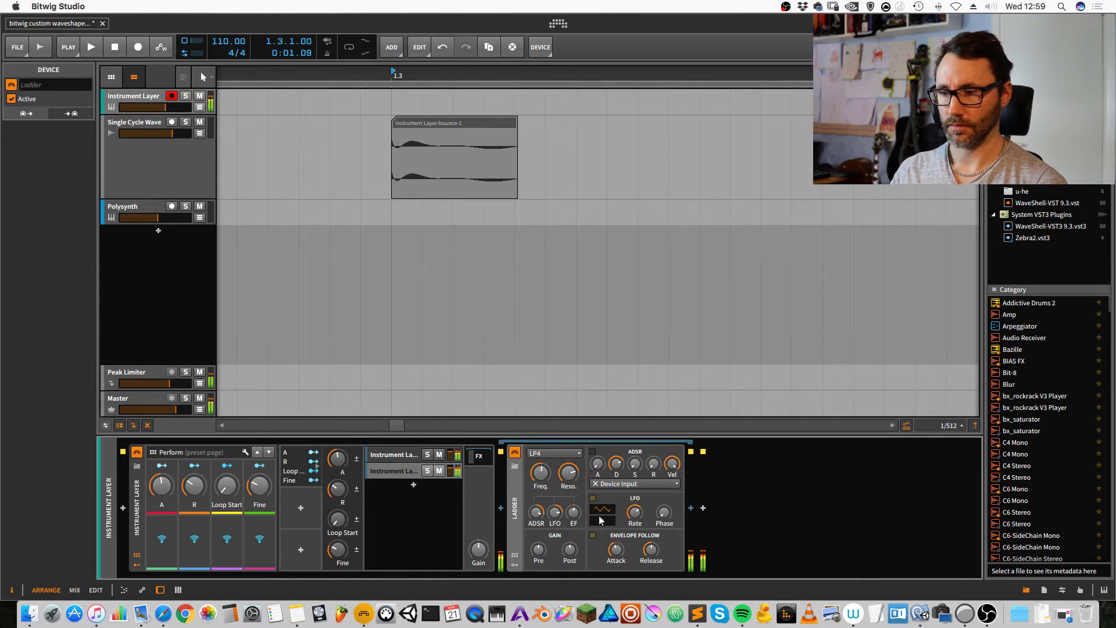
drag(635, 512, 635, 511)
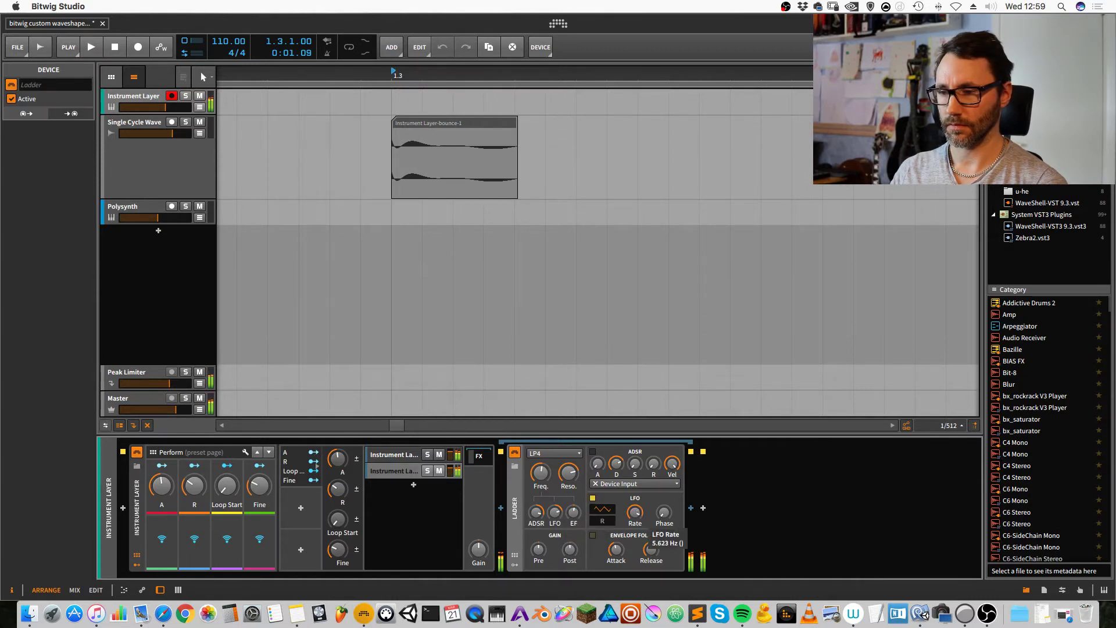
drag(570, 473, 570, 504)
drag(541, 473, 540, 472)
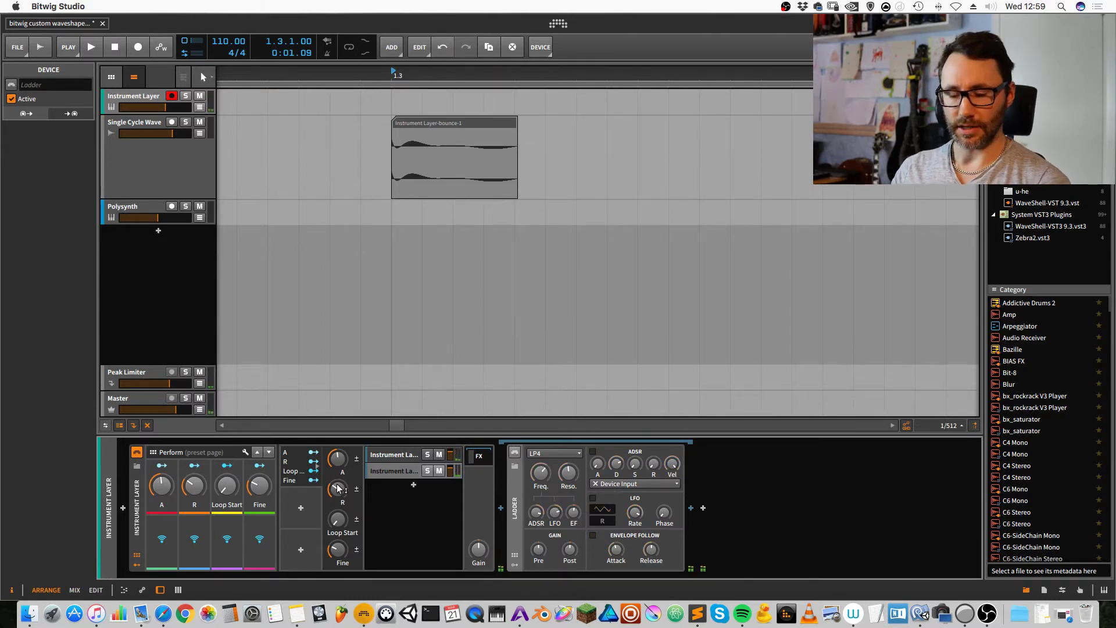
Return to the first layer's Note Pitch Shifter and Sampler chain for review
click(397, 468)
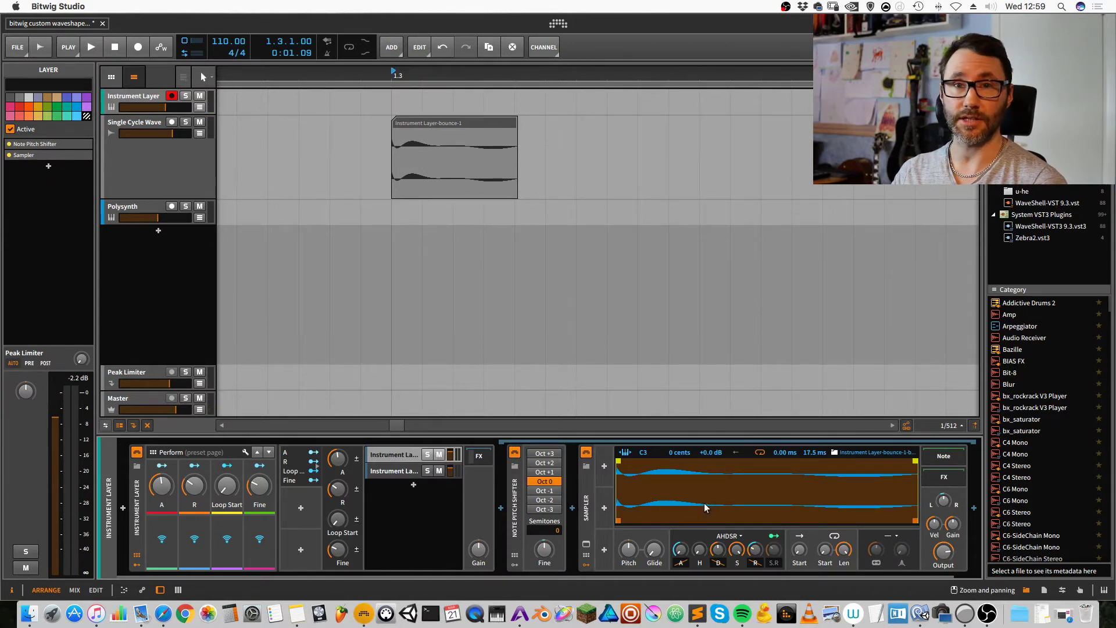
drag(398, 471, 398, 451)
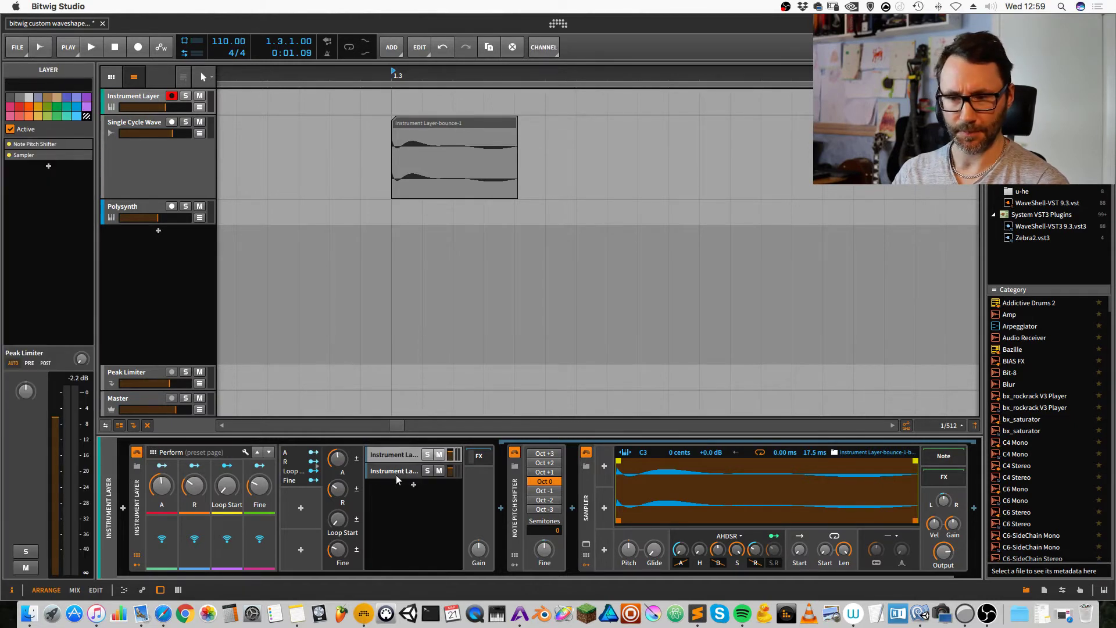
Duplicate both layers in the Instrument Layer and set the Note Pitch Shifter of each copy to Oct +1
shift+click(397, 472)
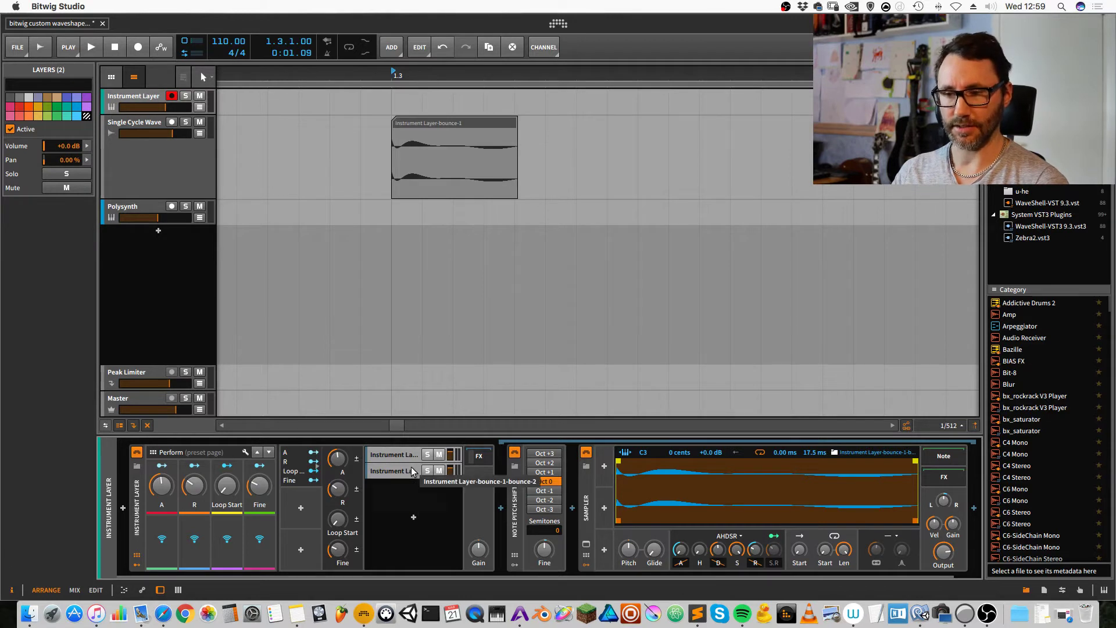
key(super+d)
click(400, 486)
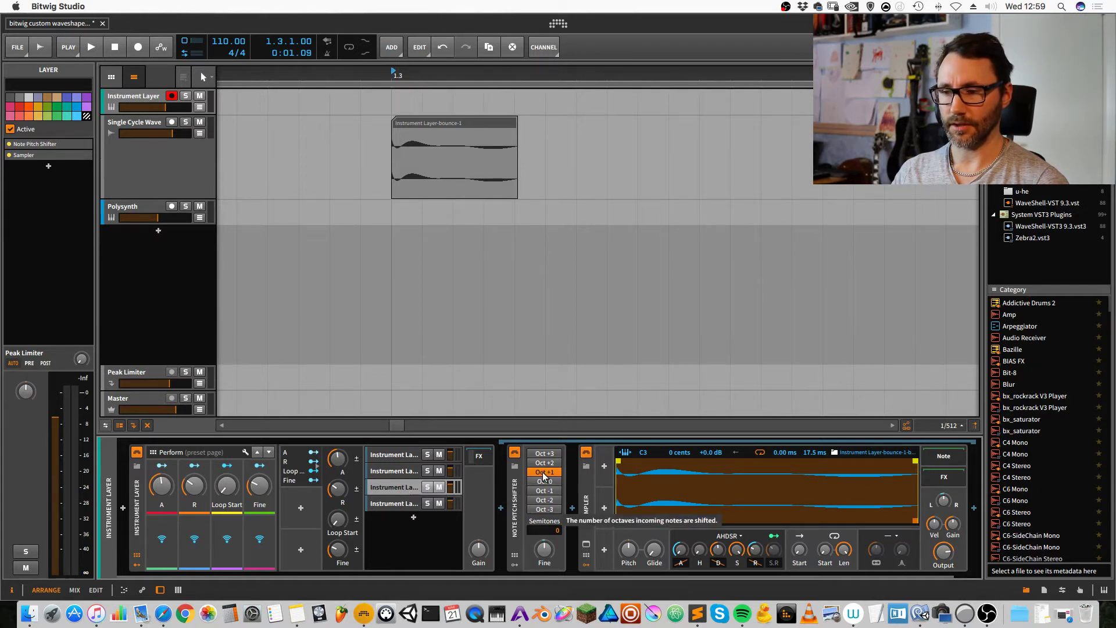
click(393, 502)
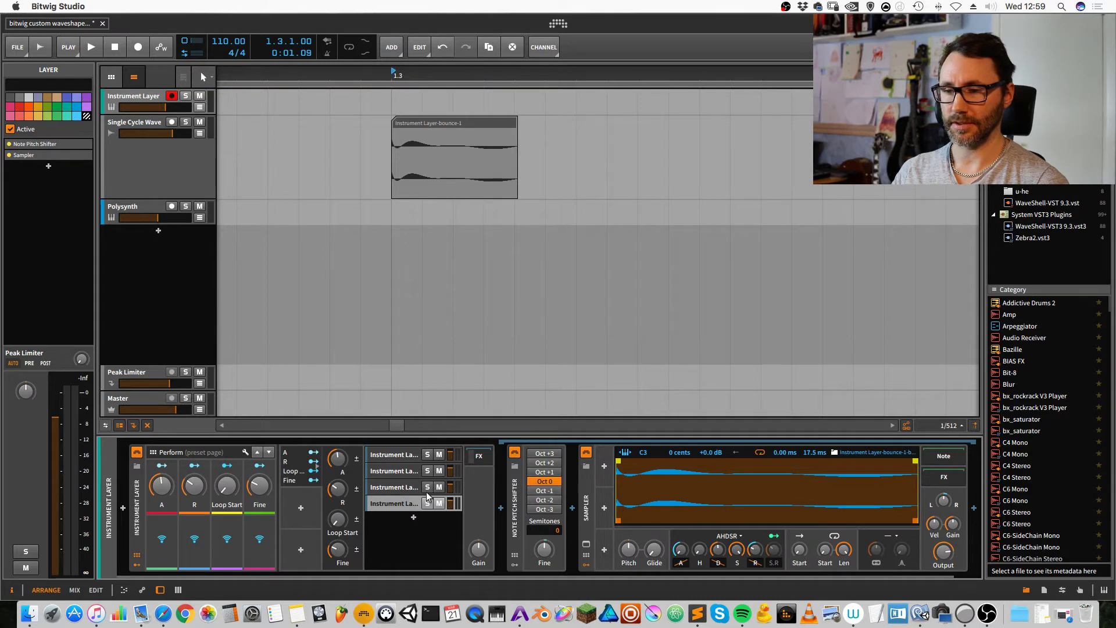
click(392, 486)
click(400, 506)
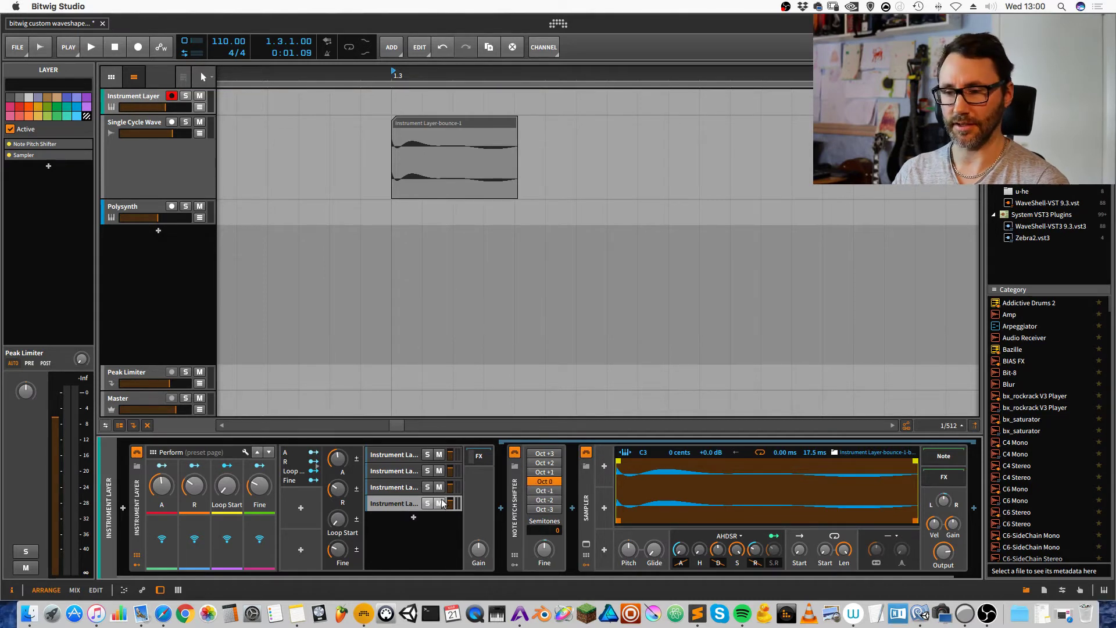
click(545, 471)
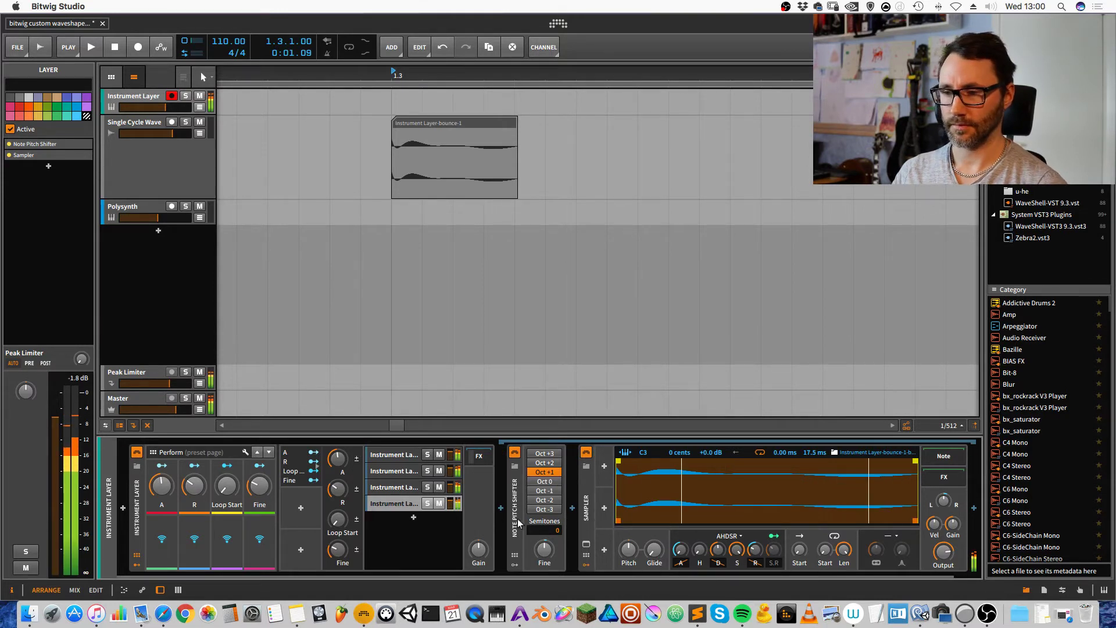
Return to the Instrument Layer's FX chain and readjust the Ladder filter's frequency and modulation amounts
click(482, 456)
click(516, 453)
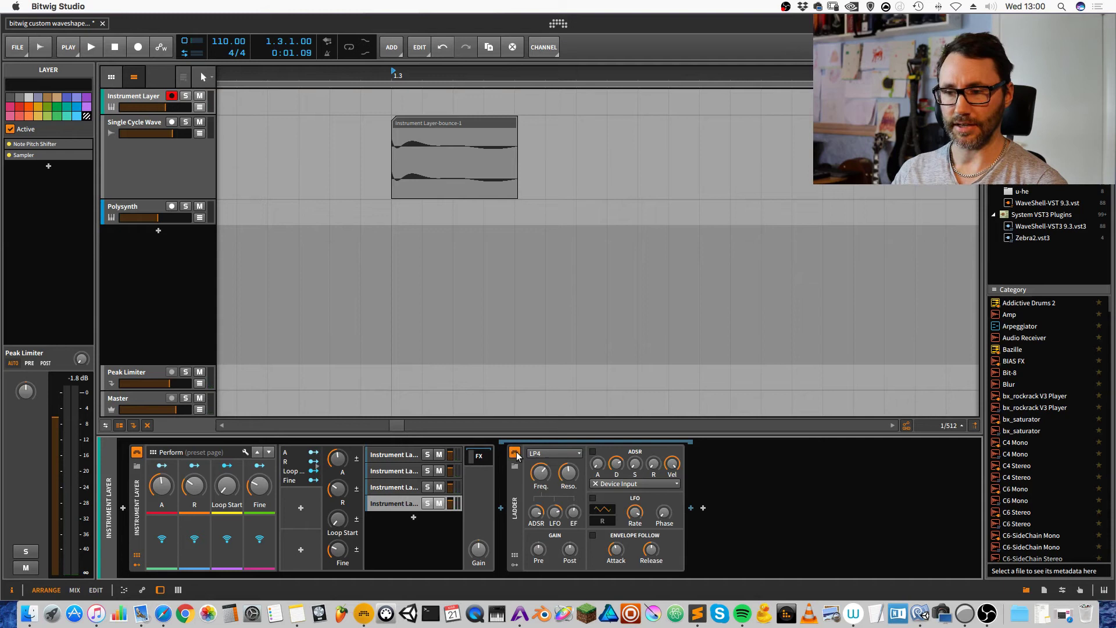
drag(540, 474, 539, 509)
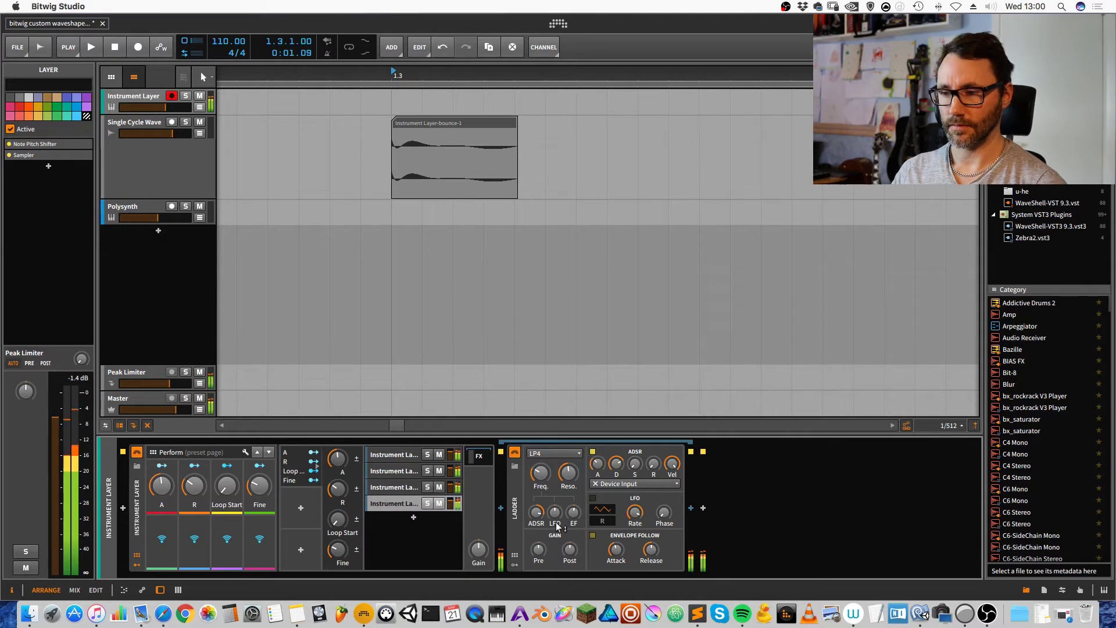
click(585, 514)
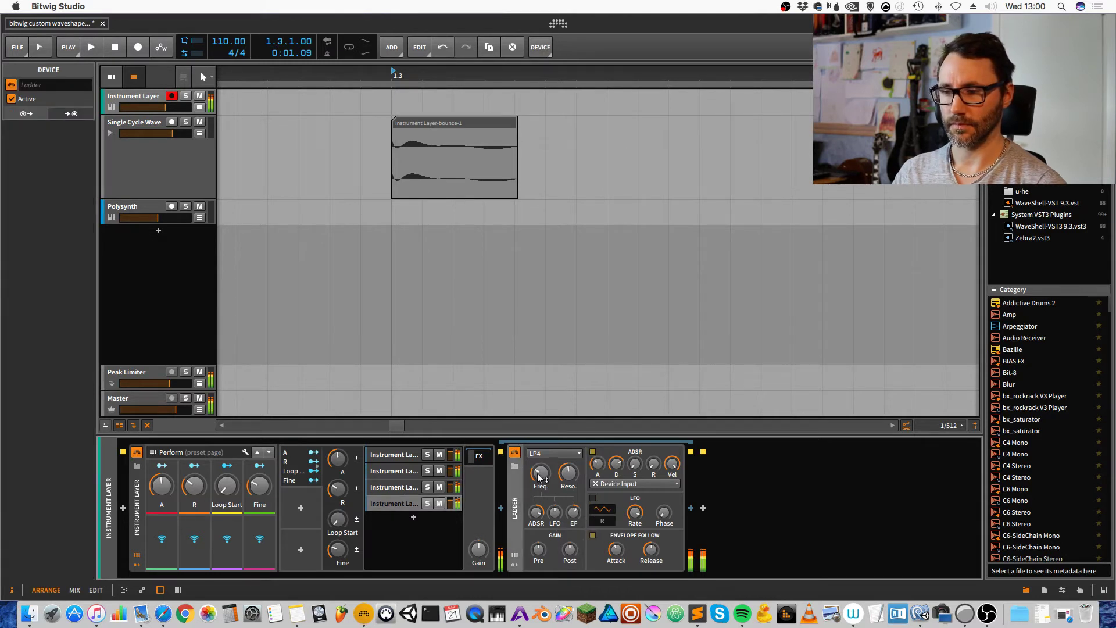
drag(540, 472, 540, 469)
drag(586, 509, 599, 490)
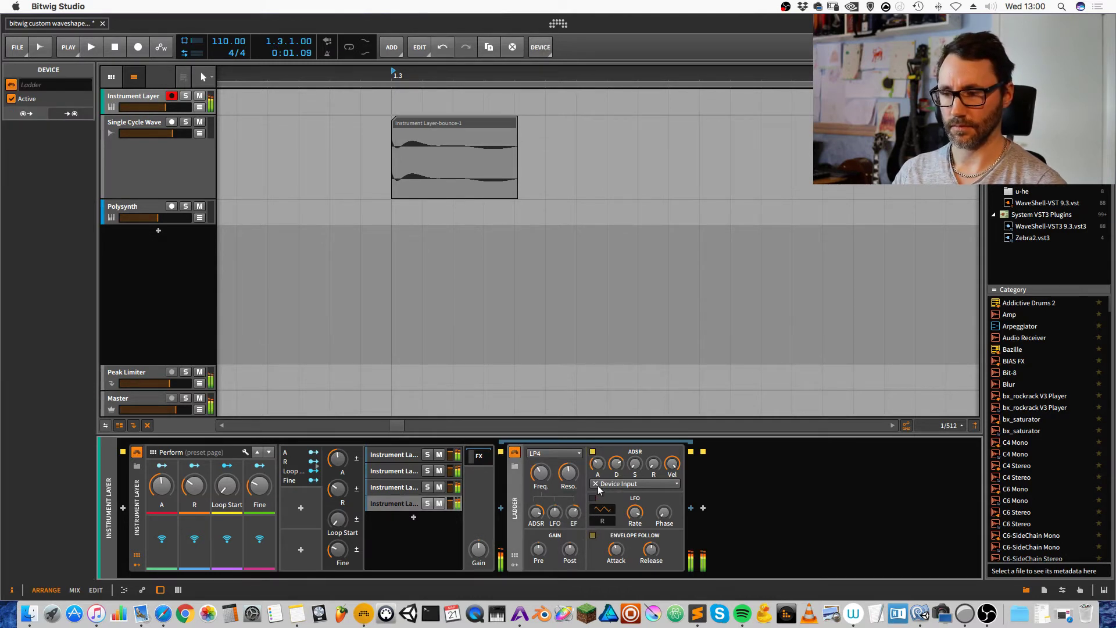
Insert a Delay-2 from the Delay favorites after the Ladder filter in the FX chain
click(690, 507)
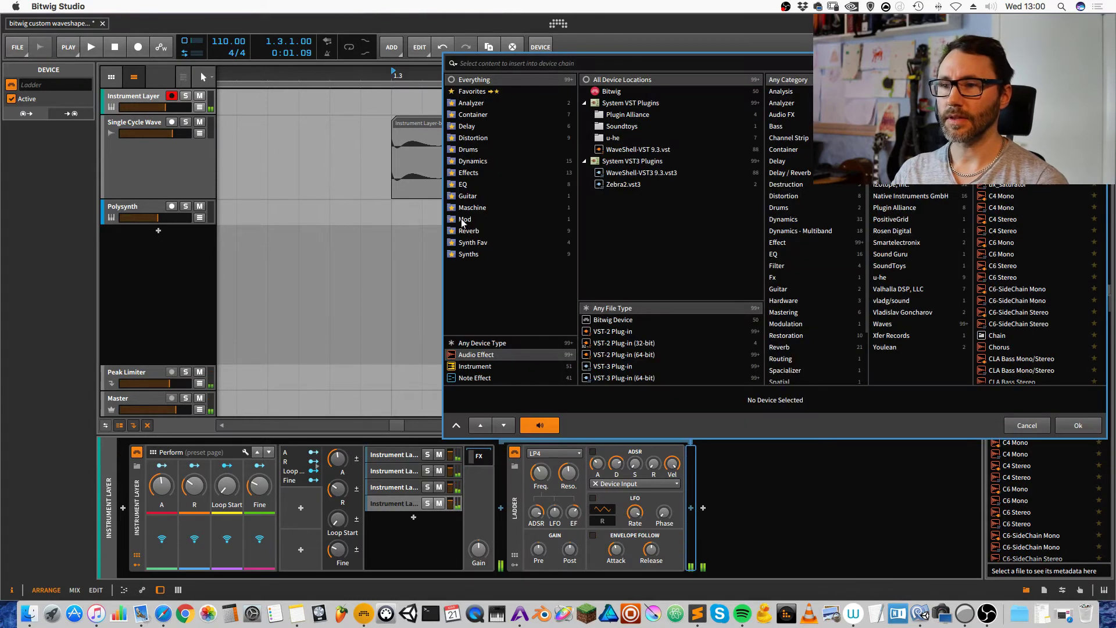
click(455, 126)
click(1017, 91)
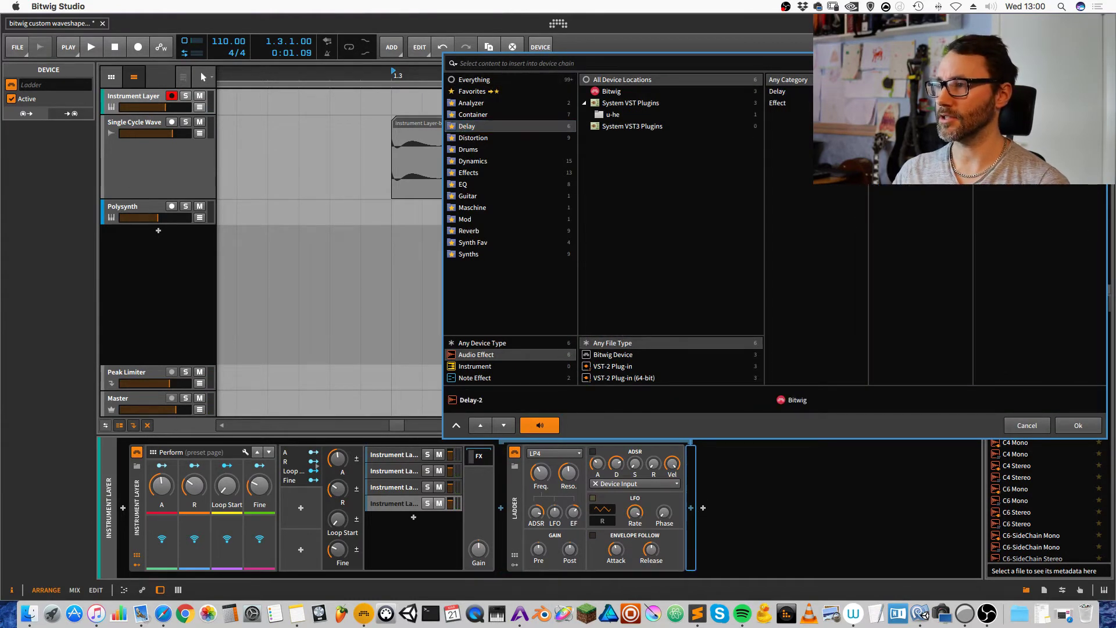
drag(730, 555, 730, 550)
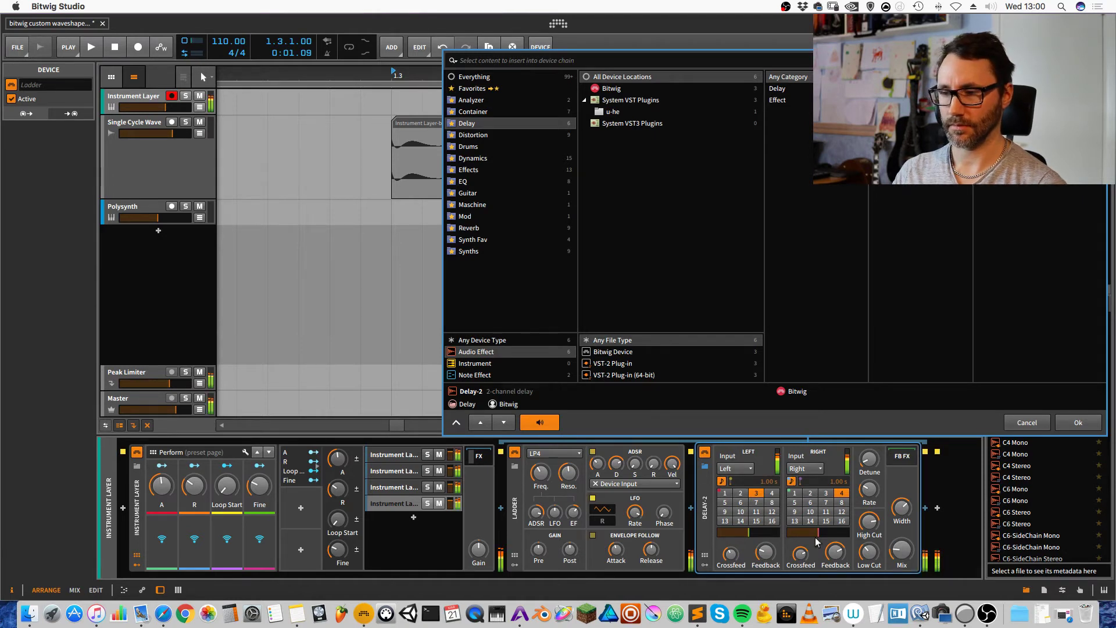
click(1061, 420)
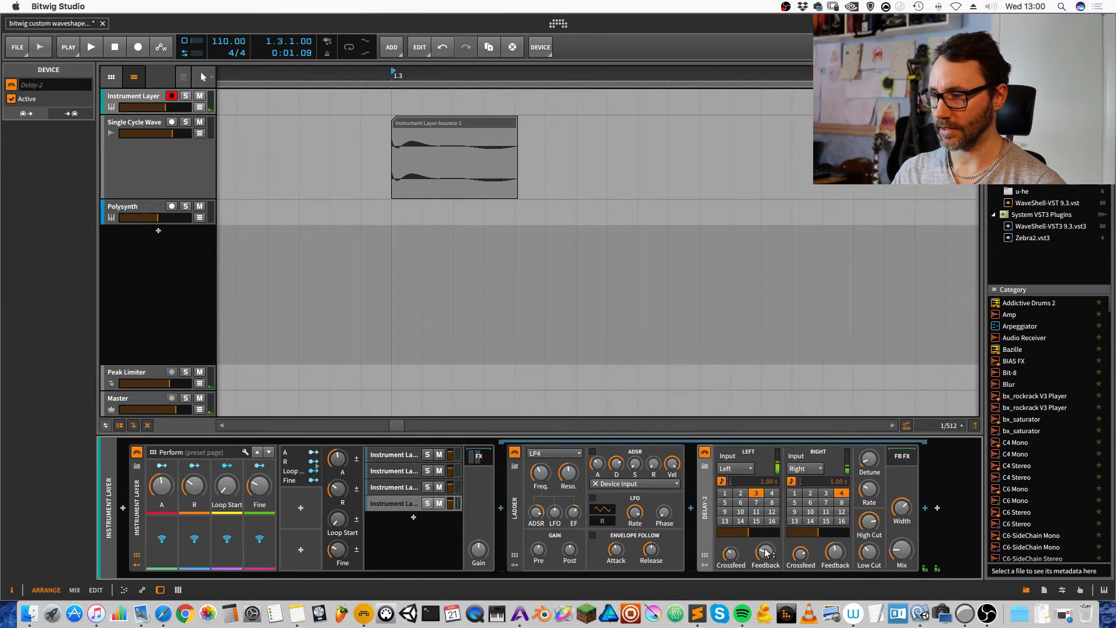
Adjust Delay-2's left and right crossfeed and balance its tone and mix
drag(726, 555, 726, 567)
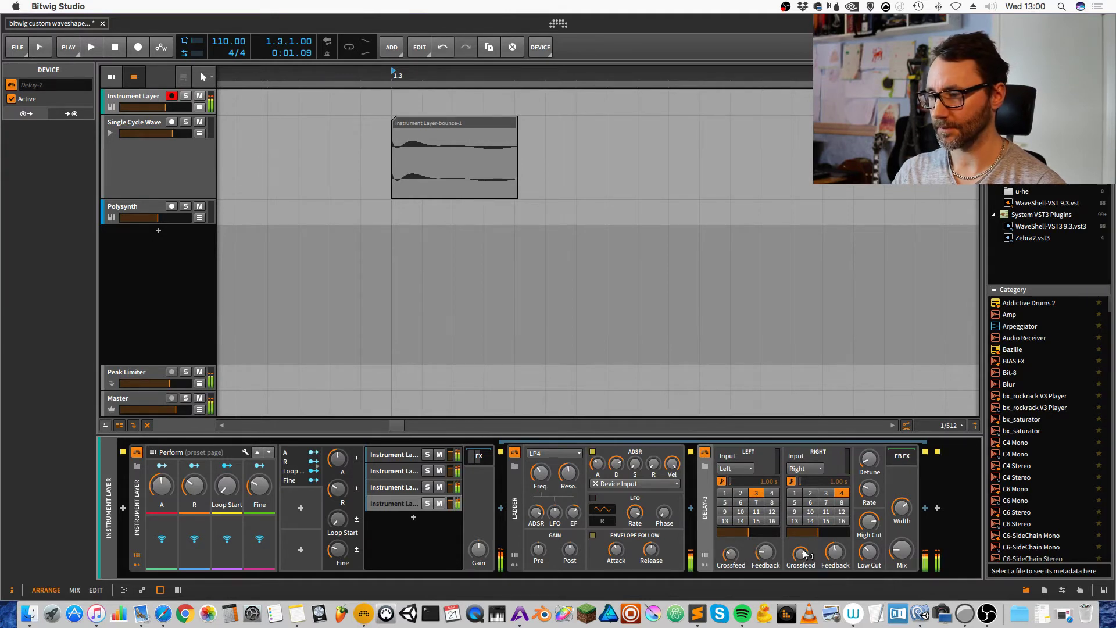
drag(802, 552, 800, 568)
drag(893, 541, 869, 521)
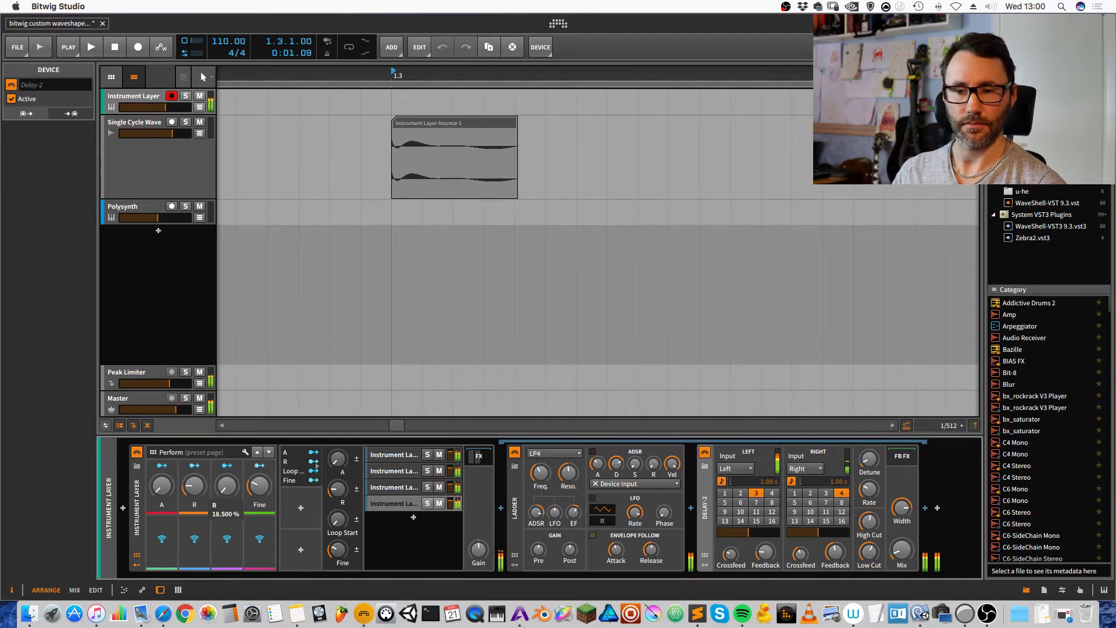
Sweep the Fine remote control between about 22% and 79.5% to vary the detune, and nudge the Ladder filter's frequency
drag(237, 490, 259, 467)
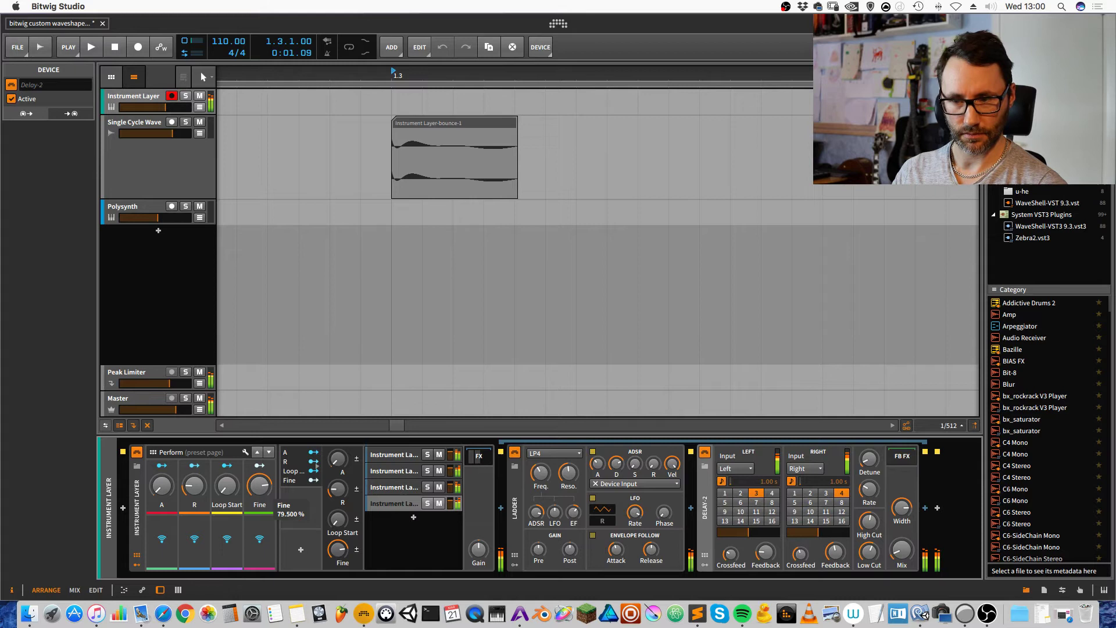
drag(259, 485, 250, 490)
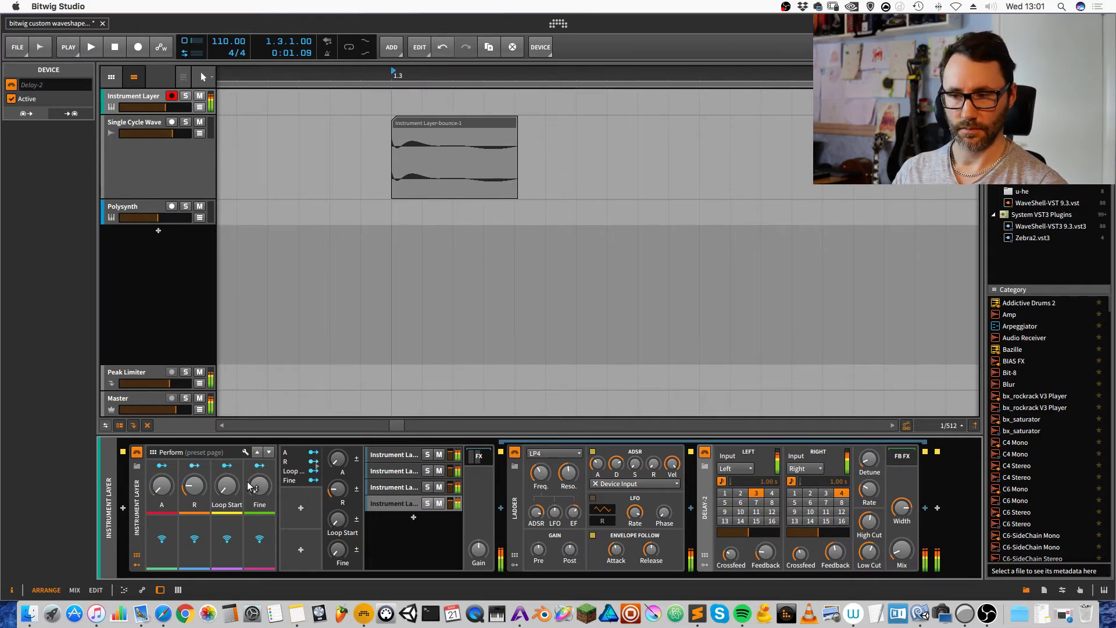
drag(250, 483, 249, 468)
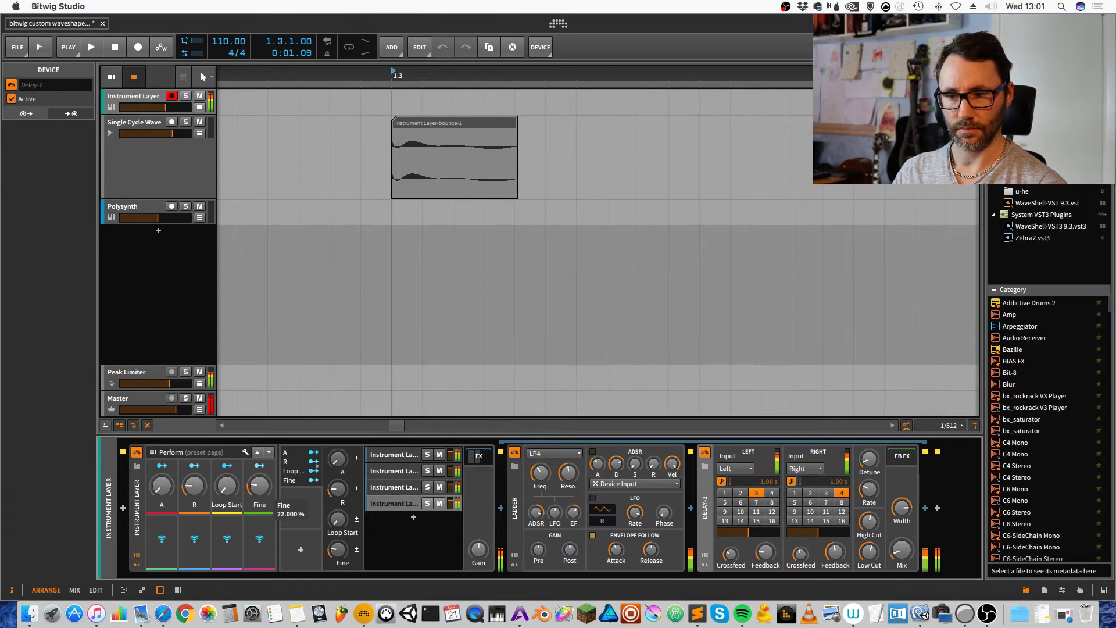
drag(259, 485, 259, 477)
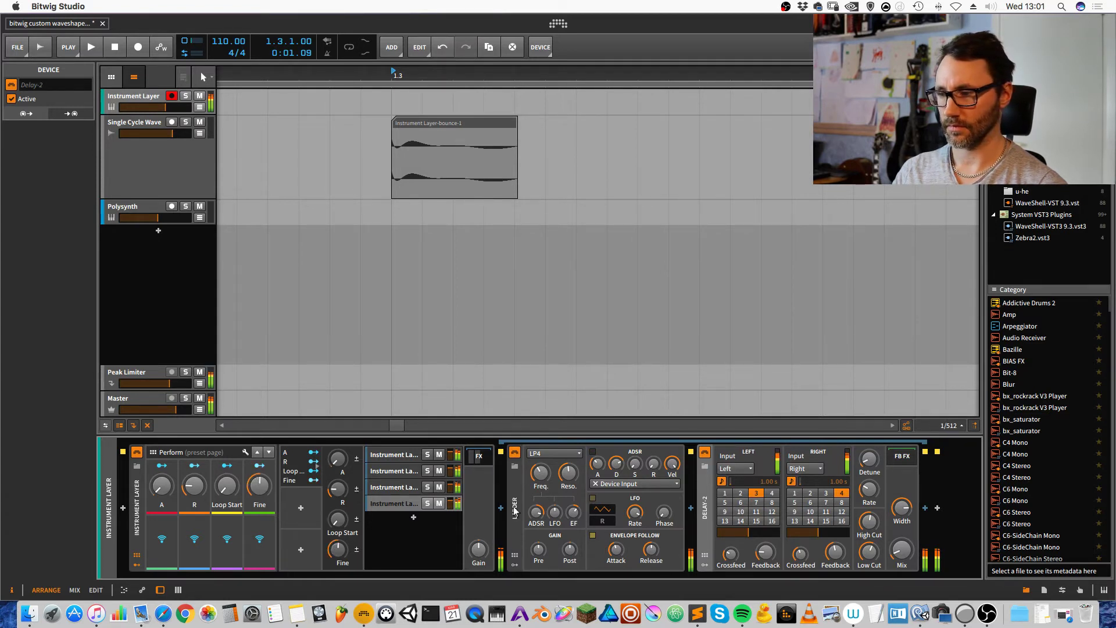
mouse_move(533, 477)
mouse_down()
mouse_move(533, 462)
mouse_move(533, 473)
mouse_up()
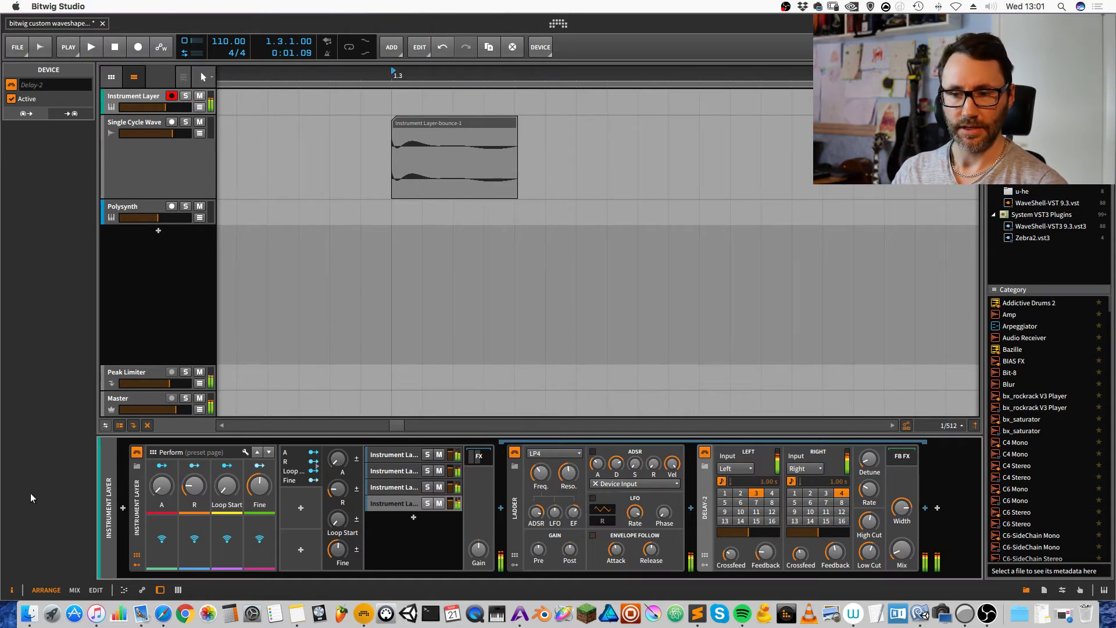
Review the Instrument Layer's macro mappings and compare the Note Pitch Shifter and Sampler chains of all four layers
click(135, 502)
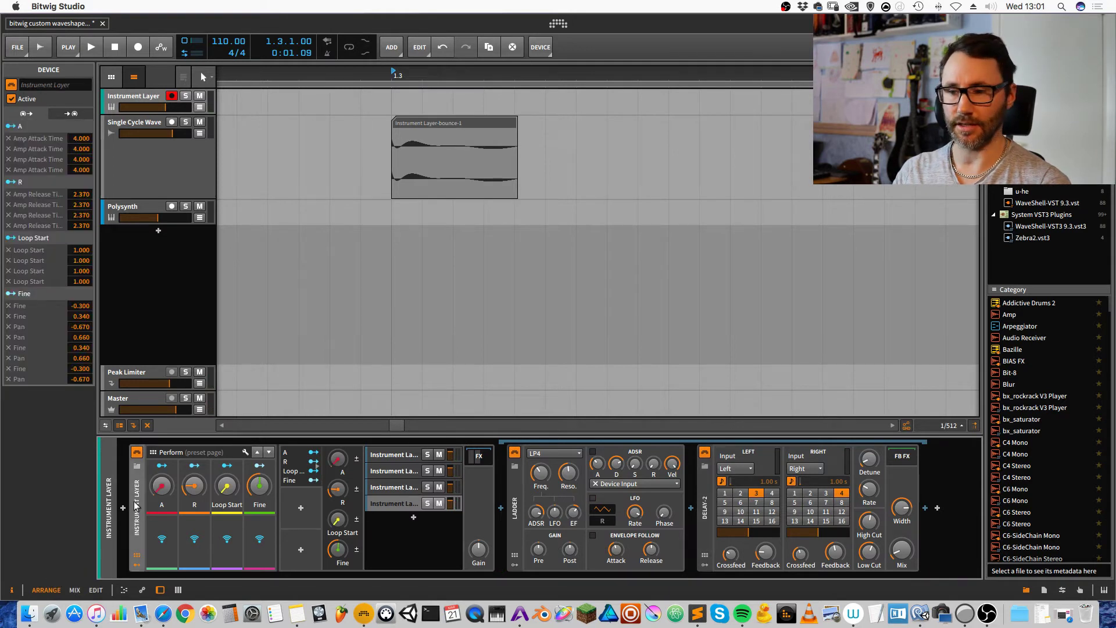
click(477, 456)
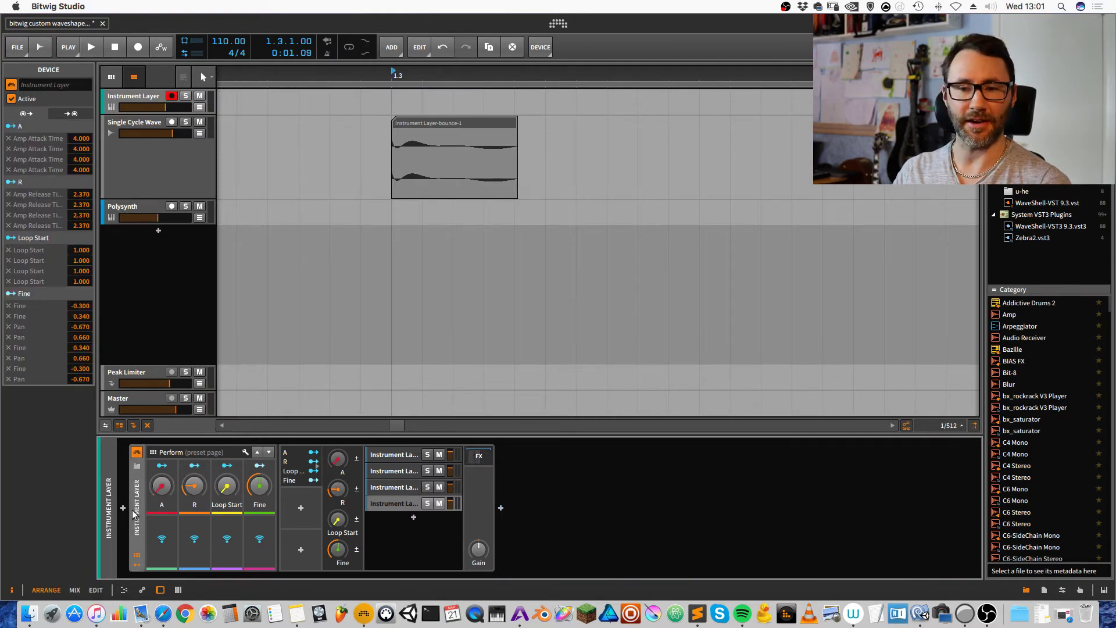
click(410, 455)
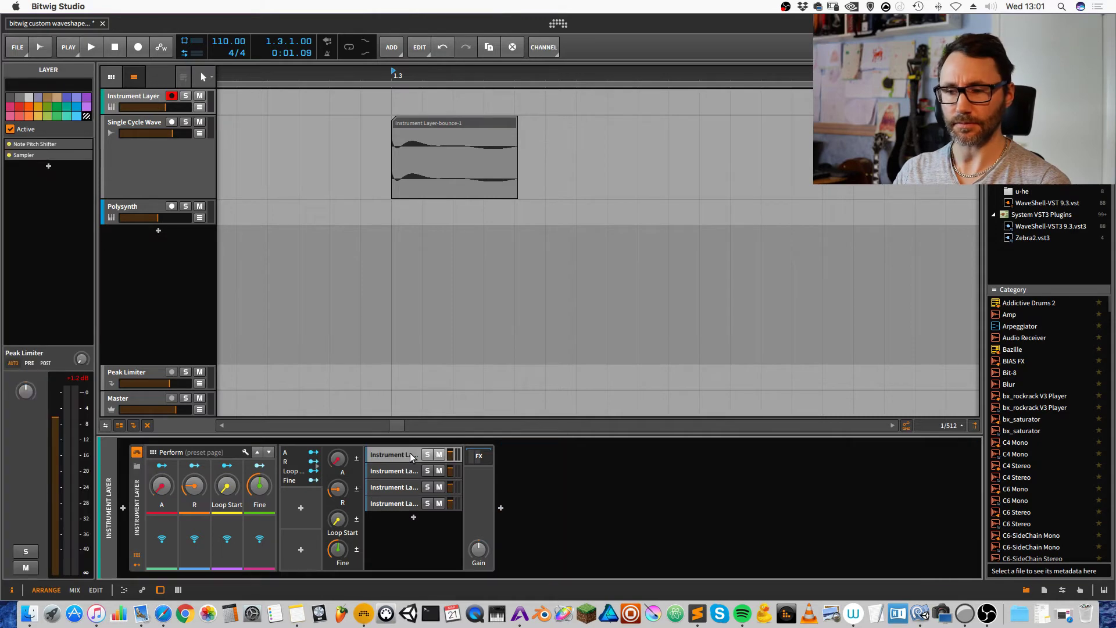
click(409, 470)
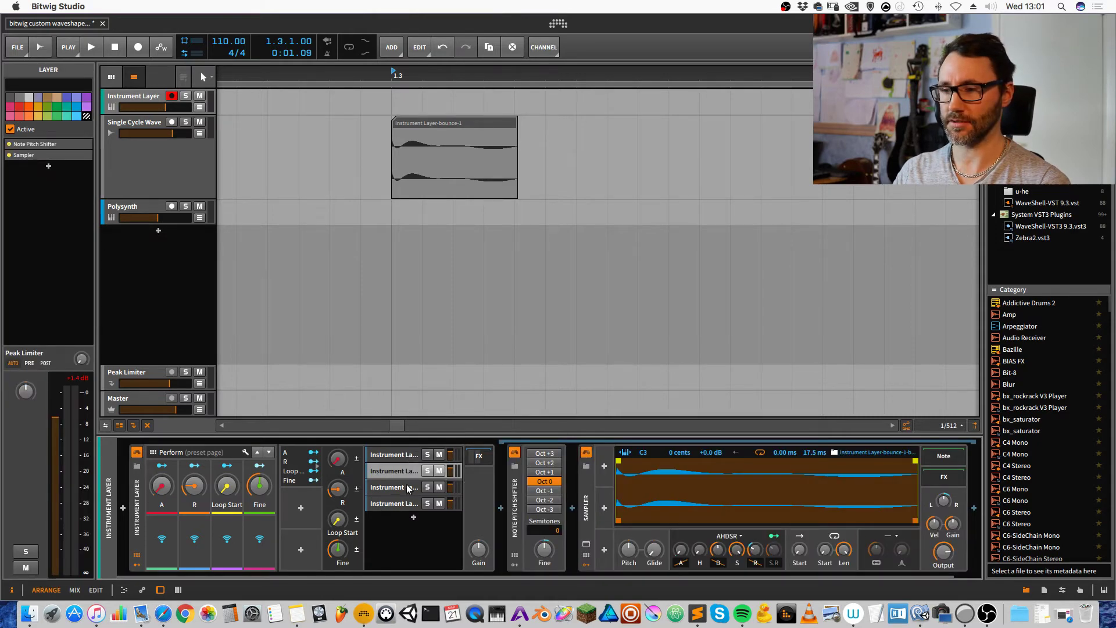
click(407, 489)
click(407, 501)
click(409, 488)
click(407, 473)
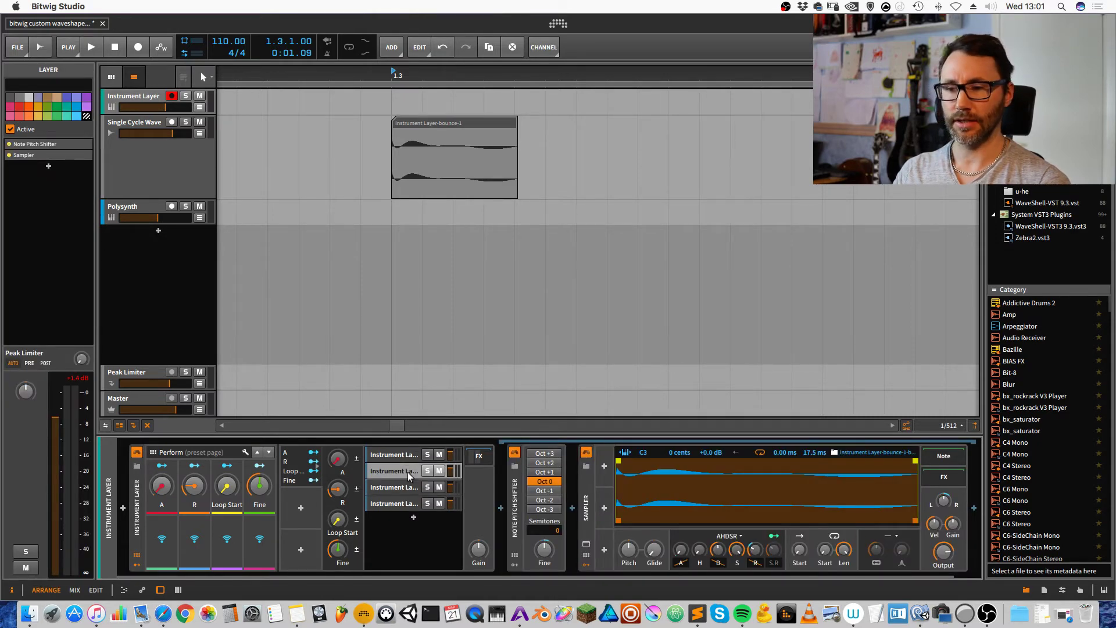
click(407, 454)
click(406, 471)
click(404, 487)
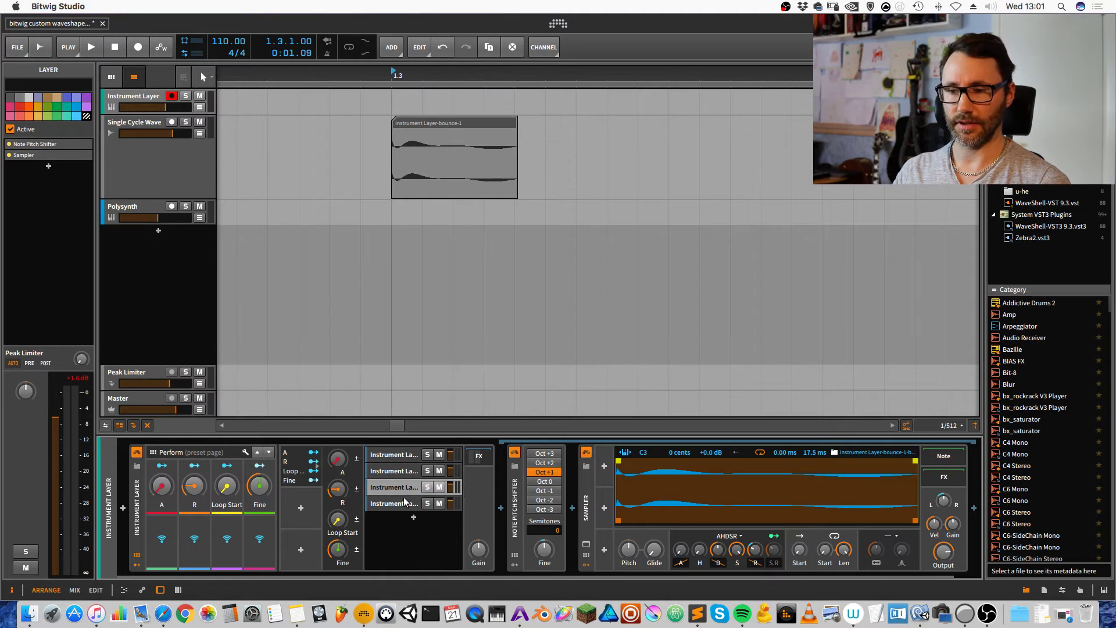
click(403, 498)
click(402, 487)
click(405, 470)
click(406, 456)
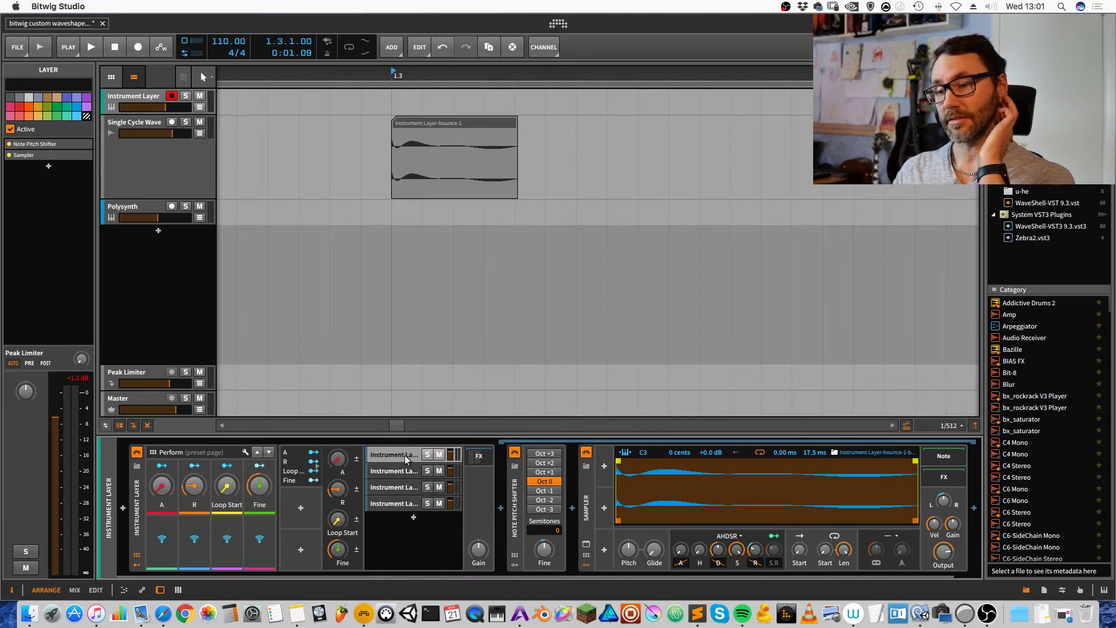
click(404, 471)
click(404, 487)
click(399, 500)
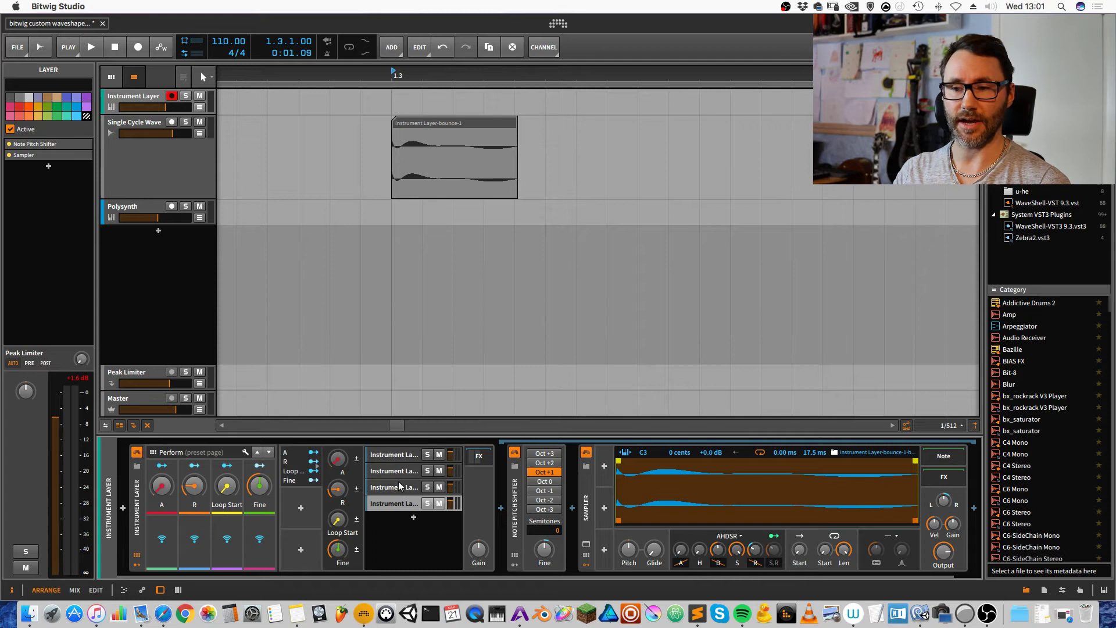
click(399, 468)
click(399, 455)
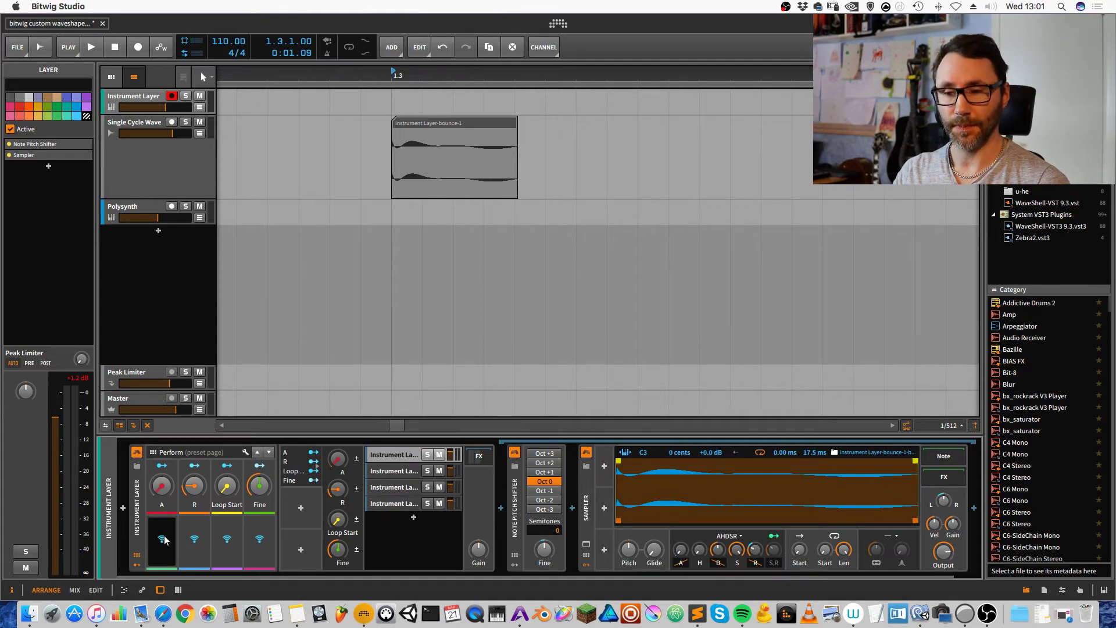
Start saving the Instrument Layer device as a library preset named Custom Wavesynth in the Synth category
click(141, 510)
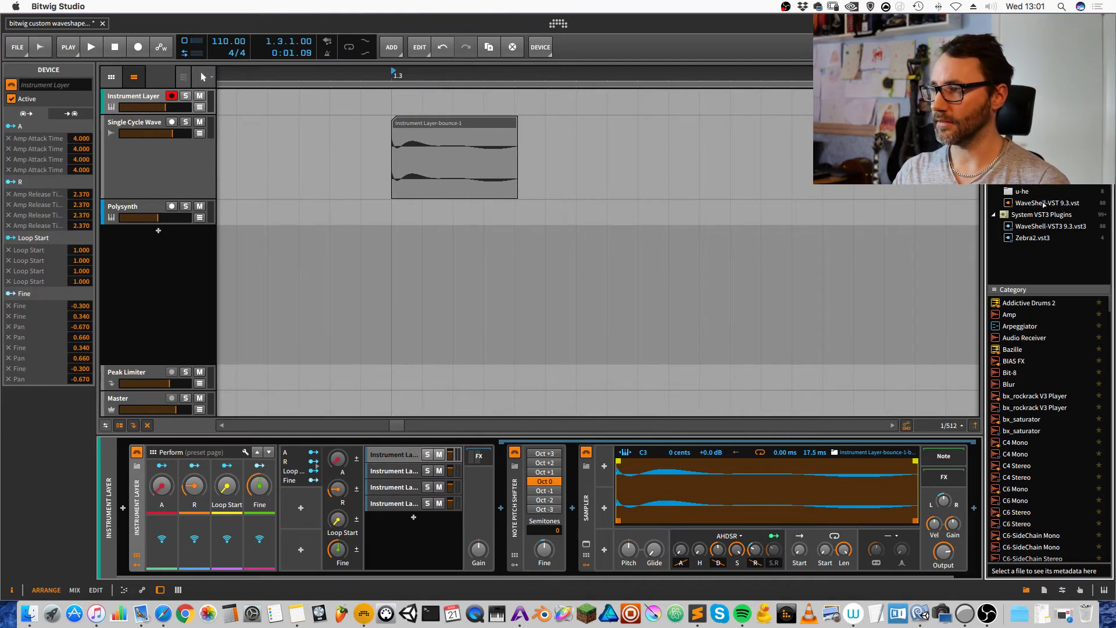
drag(1077, 294, 1078, 295)
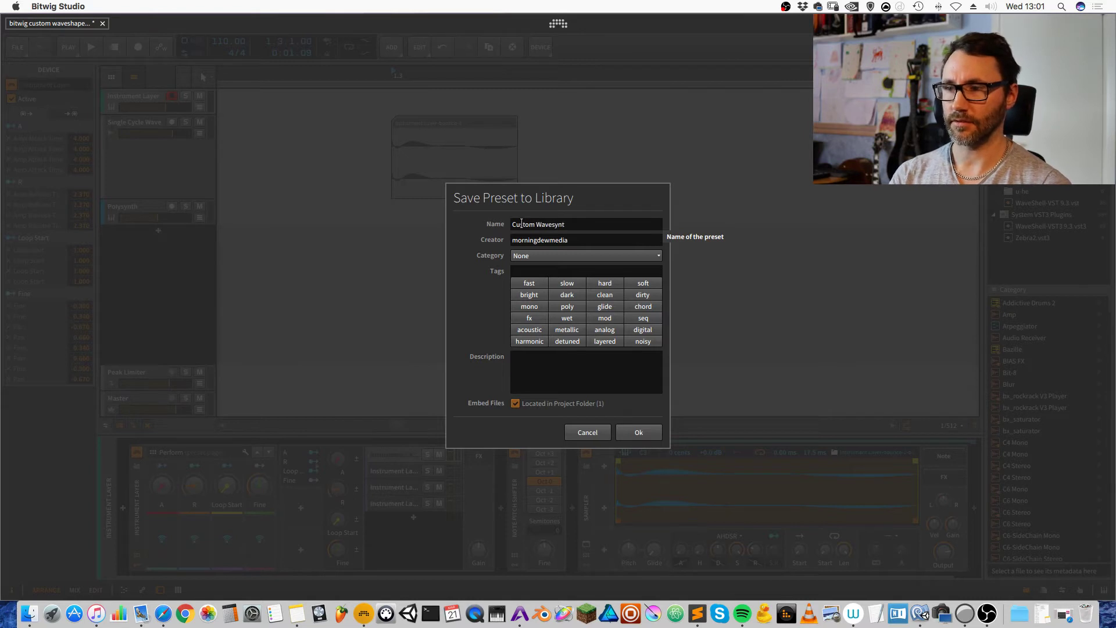
click(534, 255)
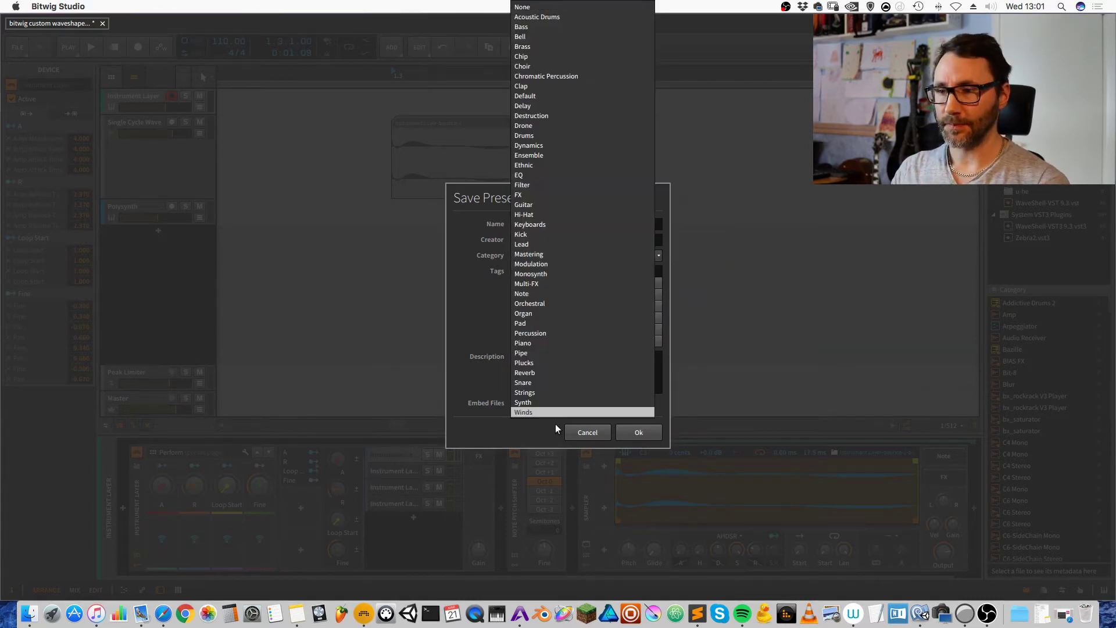
click(547, 402)
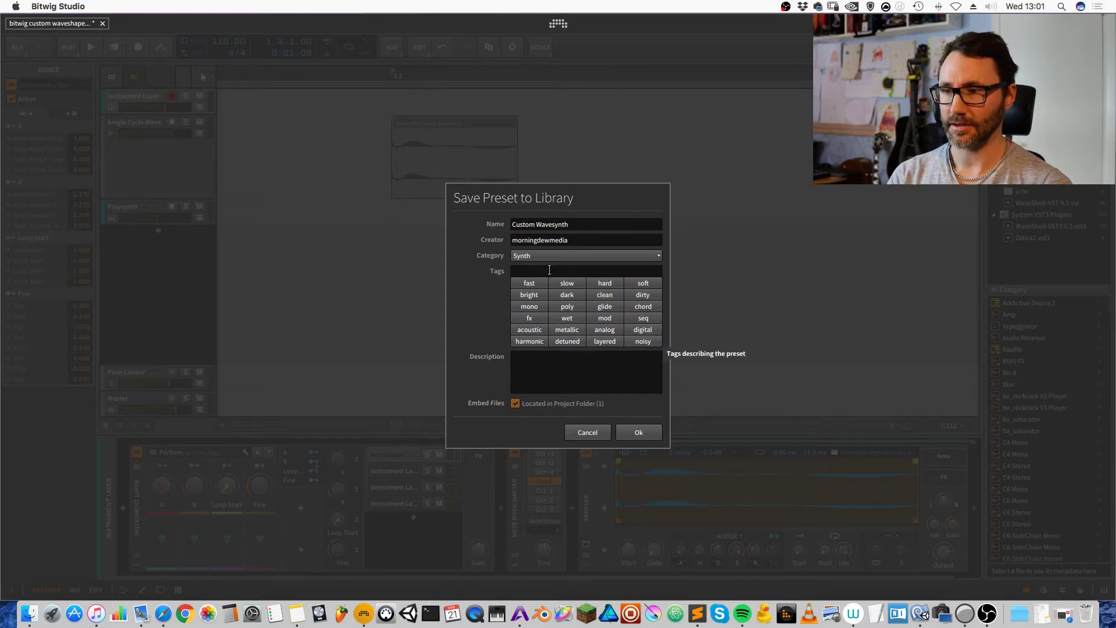
Add the tags custom, wave and synth to the preset
click(549, 270)
text(custom wave)
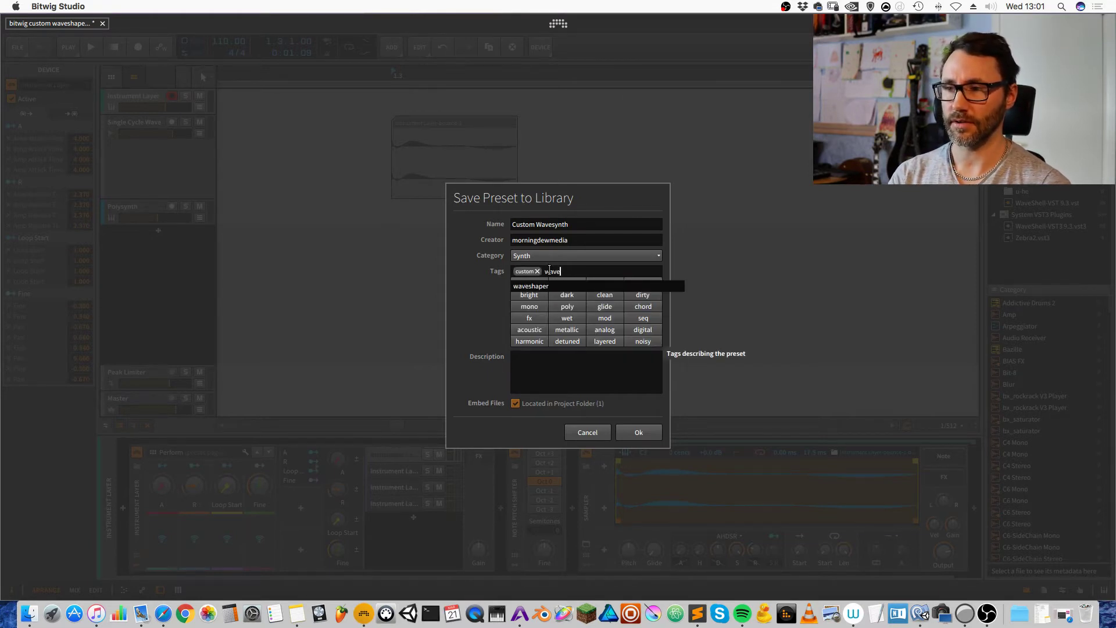
text( synth)
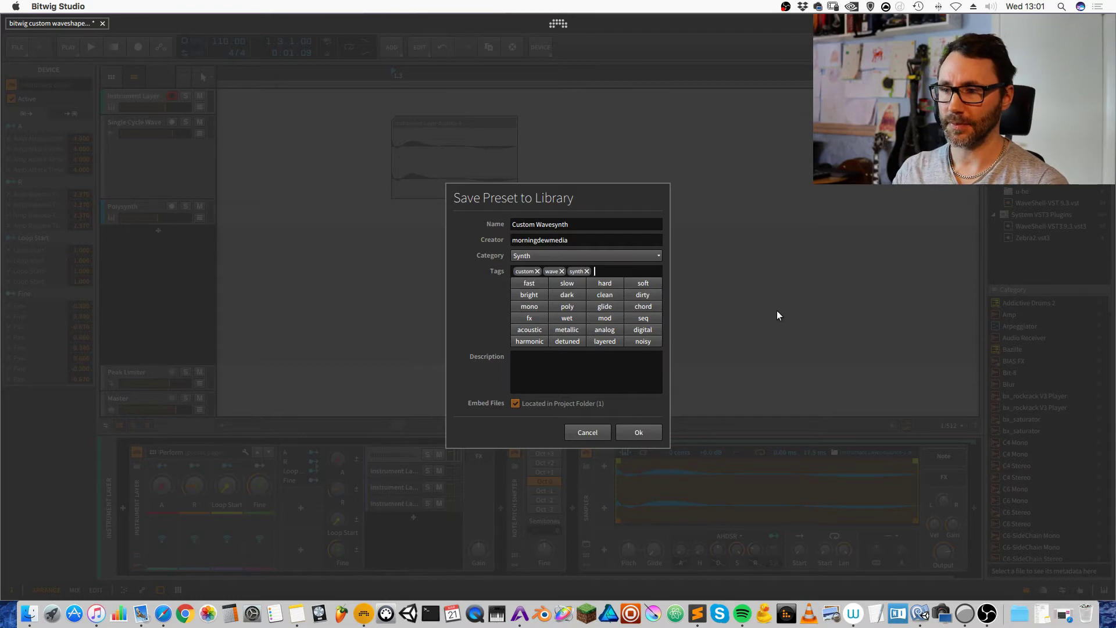
Save the tagged Custom Wavesynth preset to the library with the project-folder file embedded
click(642, 434)
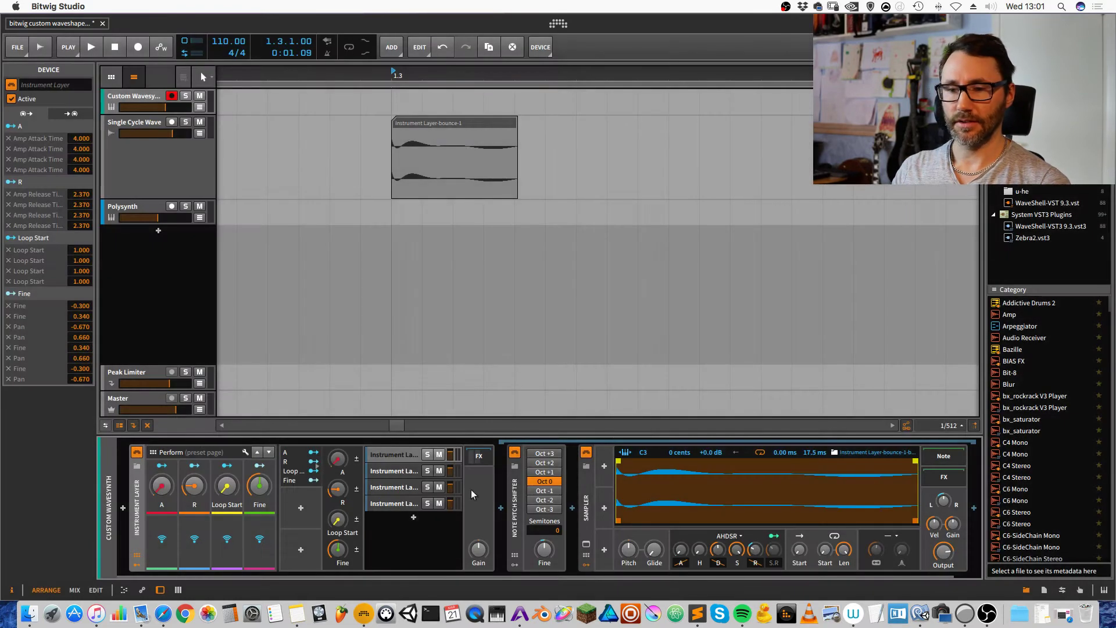
Replace the first layer's sample with AKWF_nes_pulse_25.wav from the AKWF_nes downloads folder
click(27, 615)
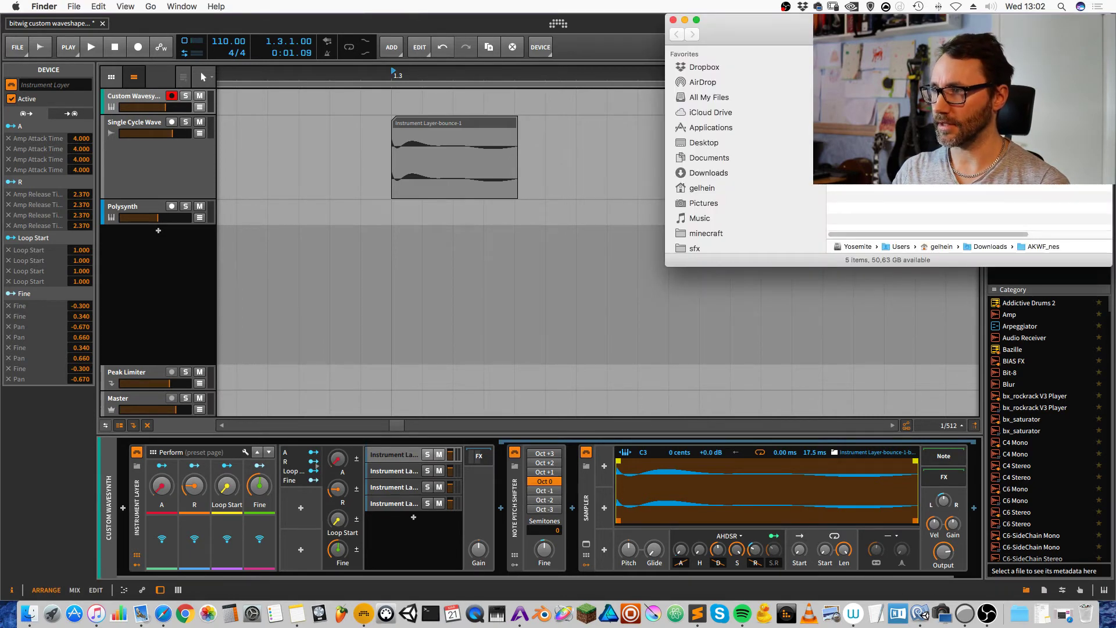
drag(872, 99, 713, 501)
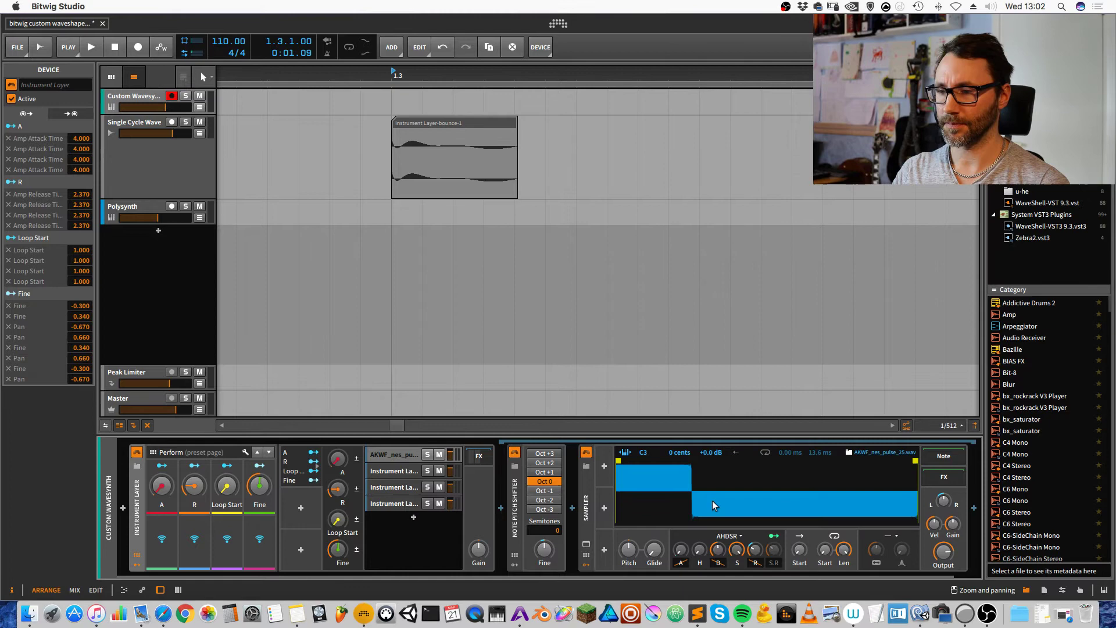
click(379, 452)
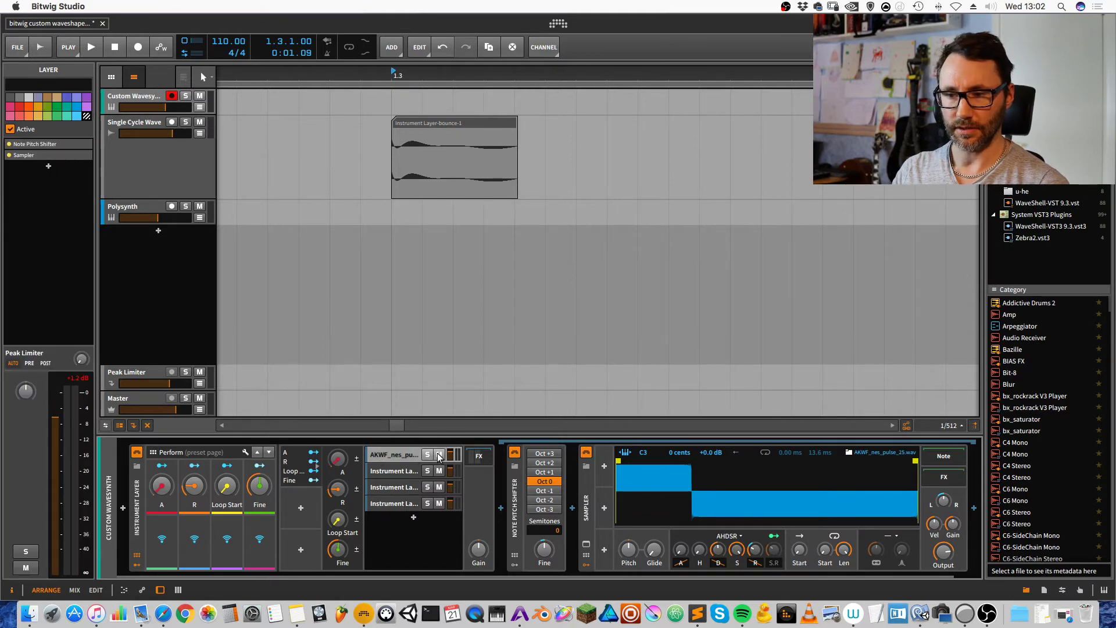
key(a)
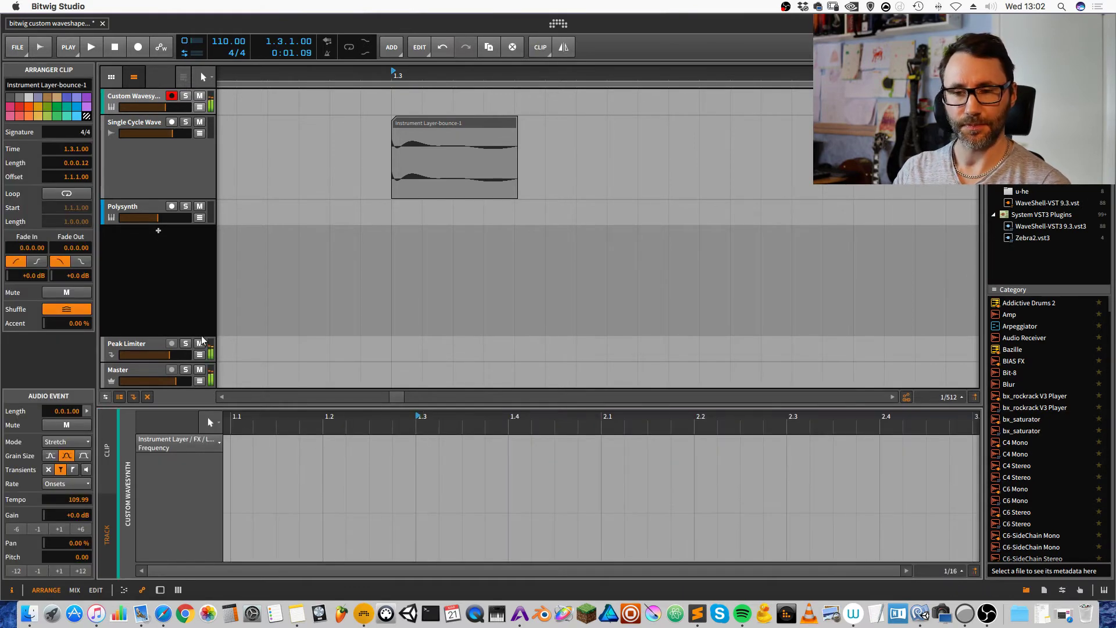
key(d)
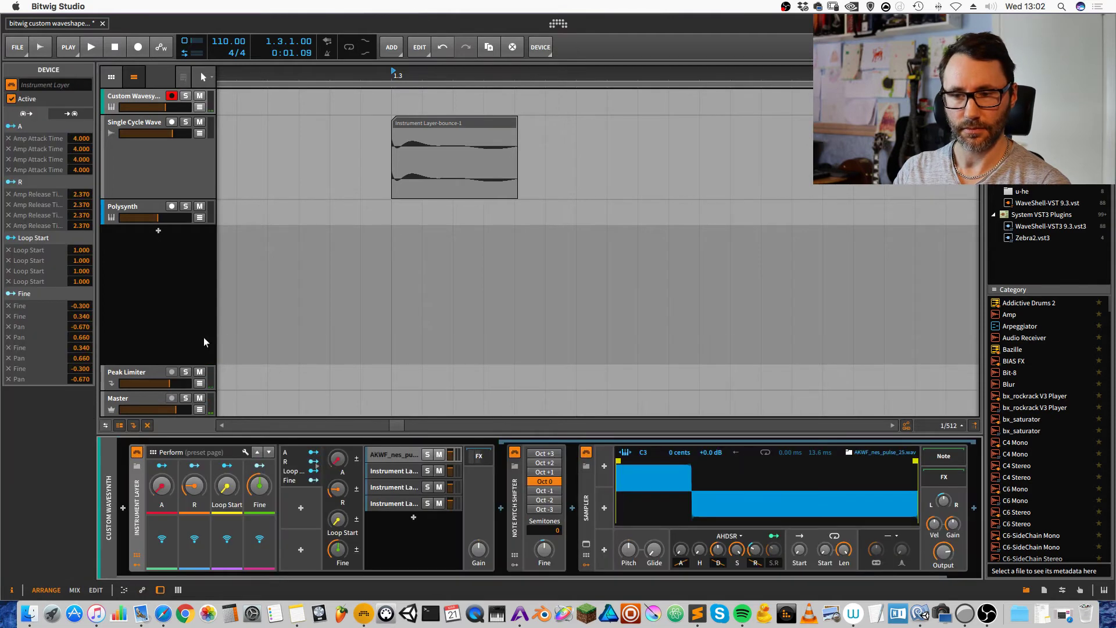
Mute the other three layers, and enable looping and adjust the gain in the first layer's Sampler
click(441, 472)
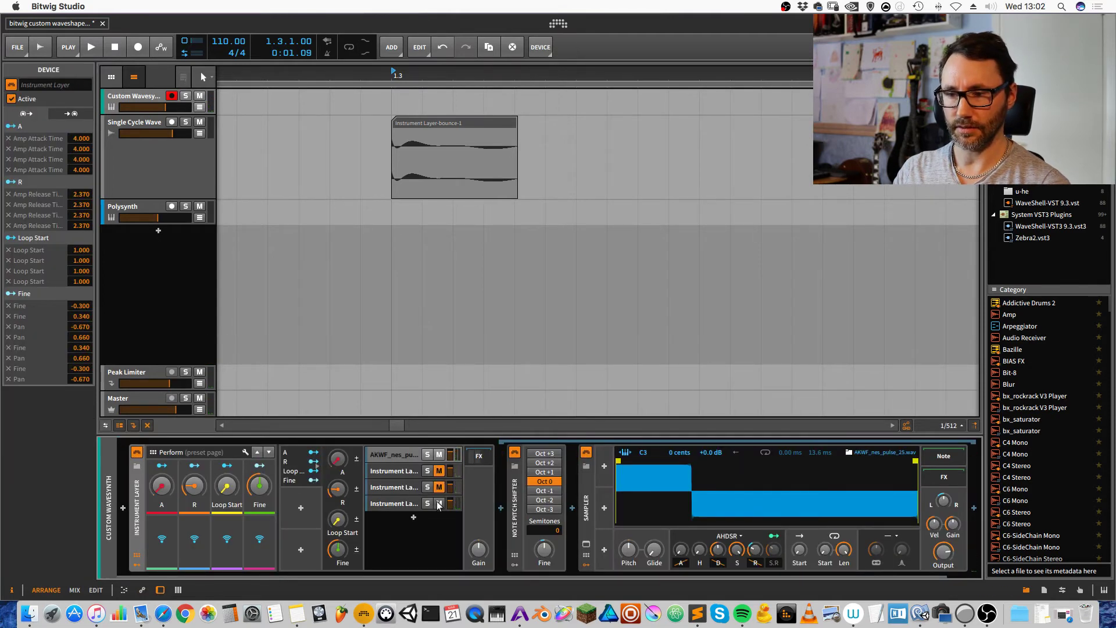
click(471, 460)
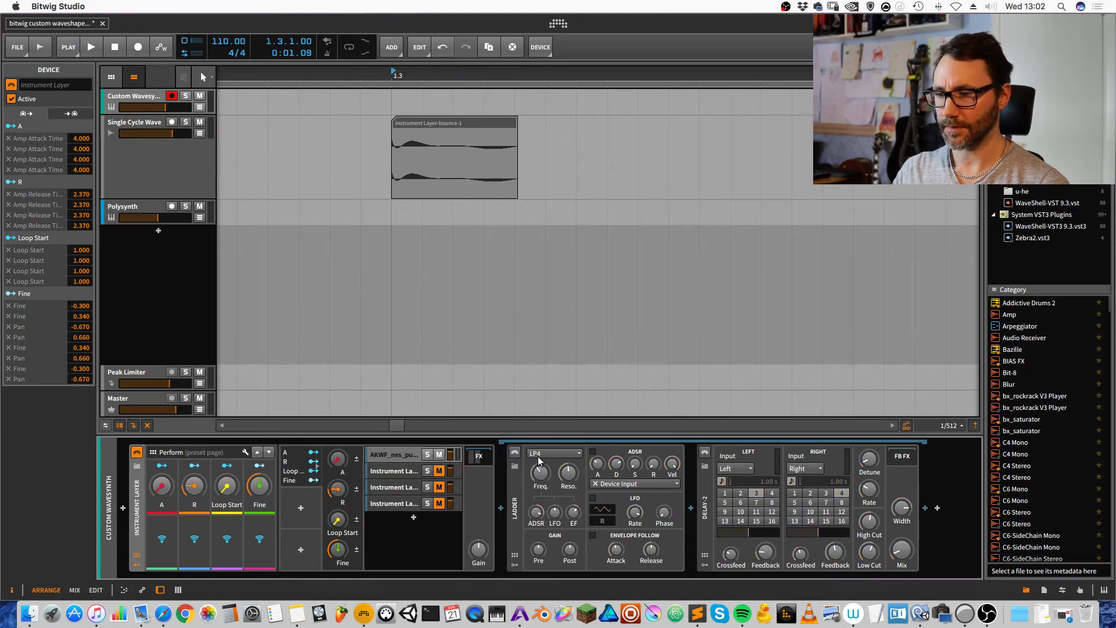
click(400, 456)
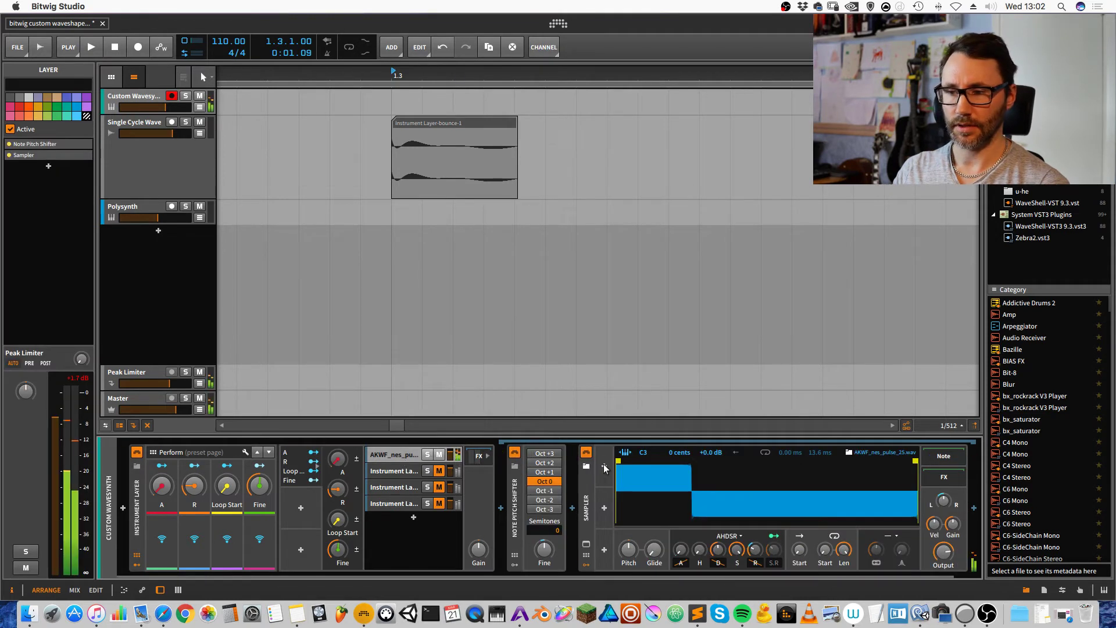
click(763, 453)
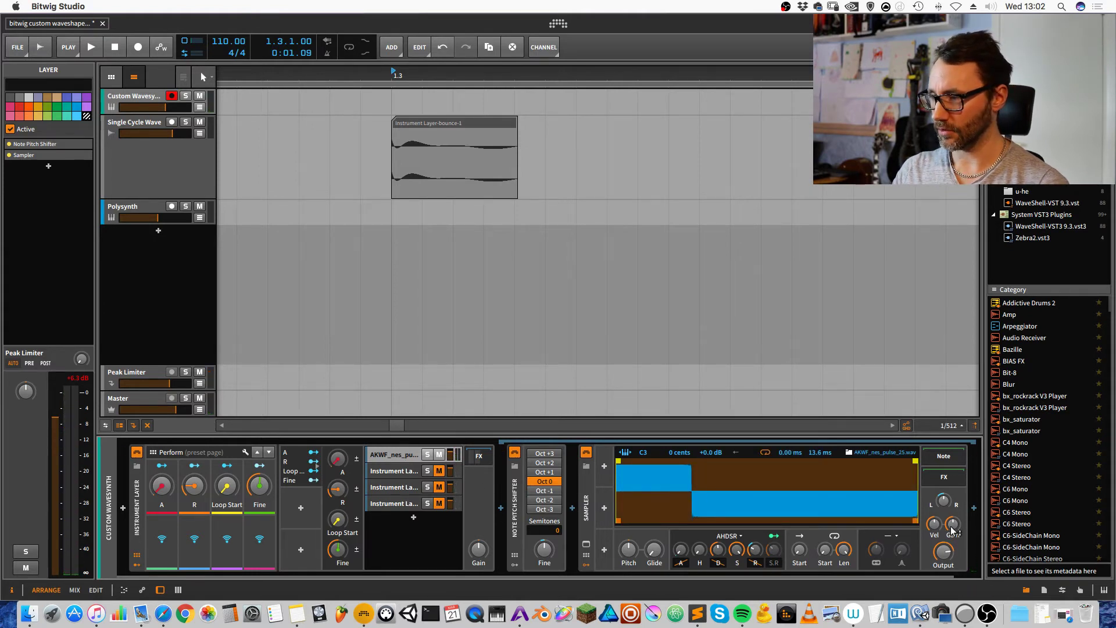
drag(952, 529, 952, 531)
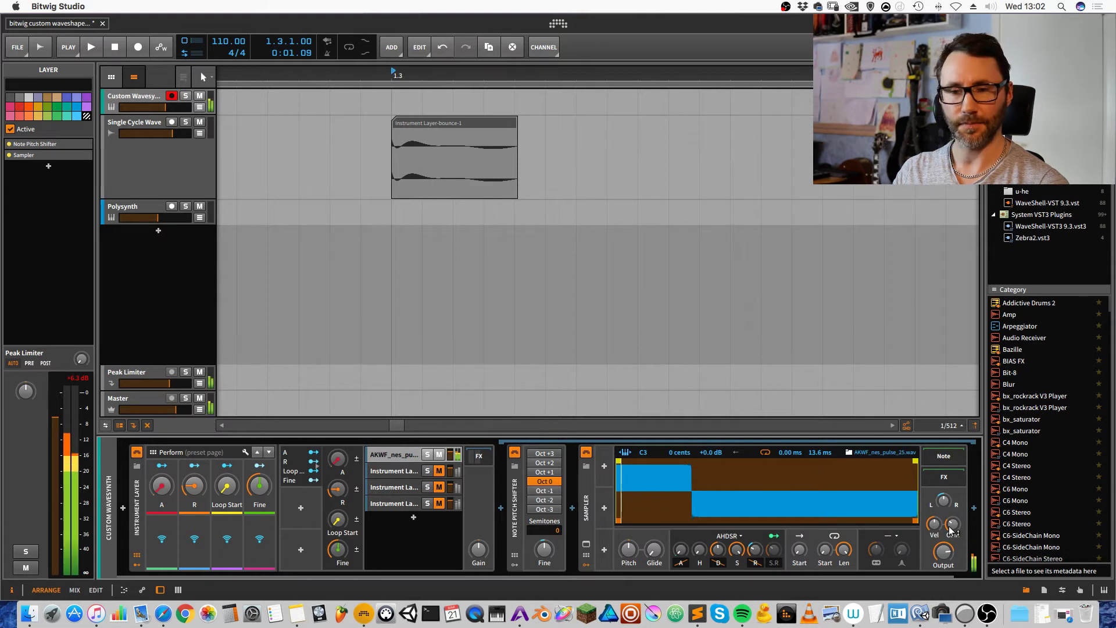
Replace the samples in layers two to four with AKWF_nes_pulse_25.wav, AKWF_nes_square.wav and AKWF_nes_pulse_25.wav
click(406, 471)
click(29, 613)
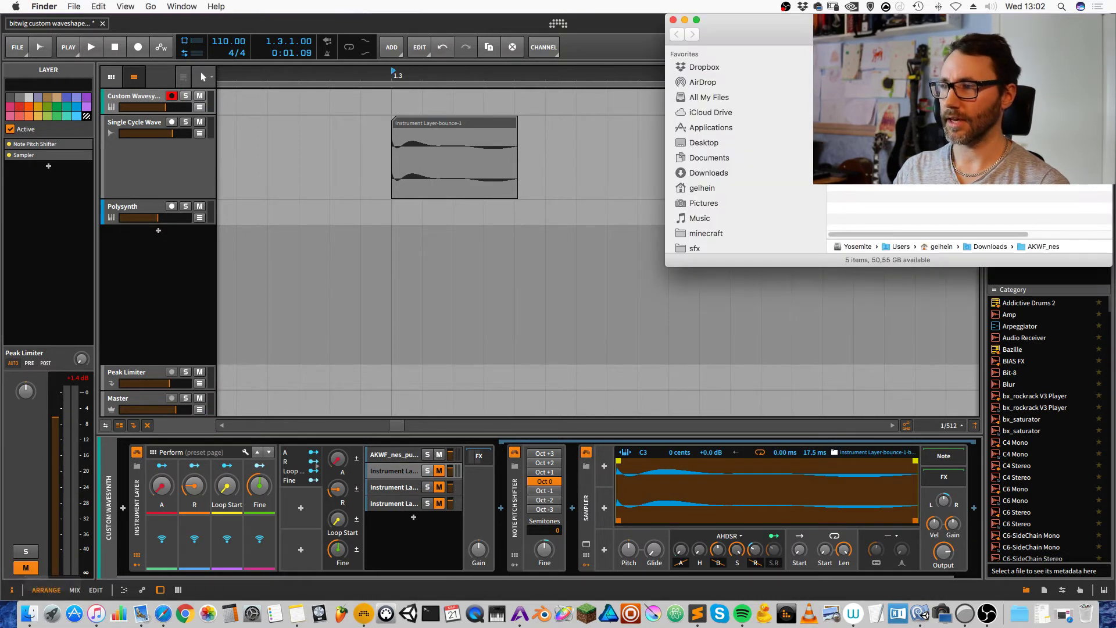
drag(860, 87, 708, 508)
click(375, 486)
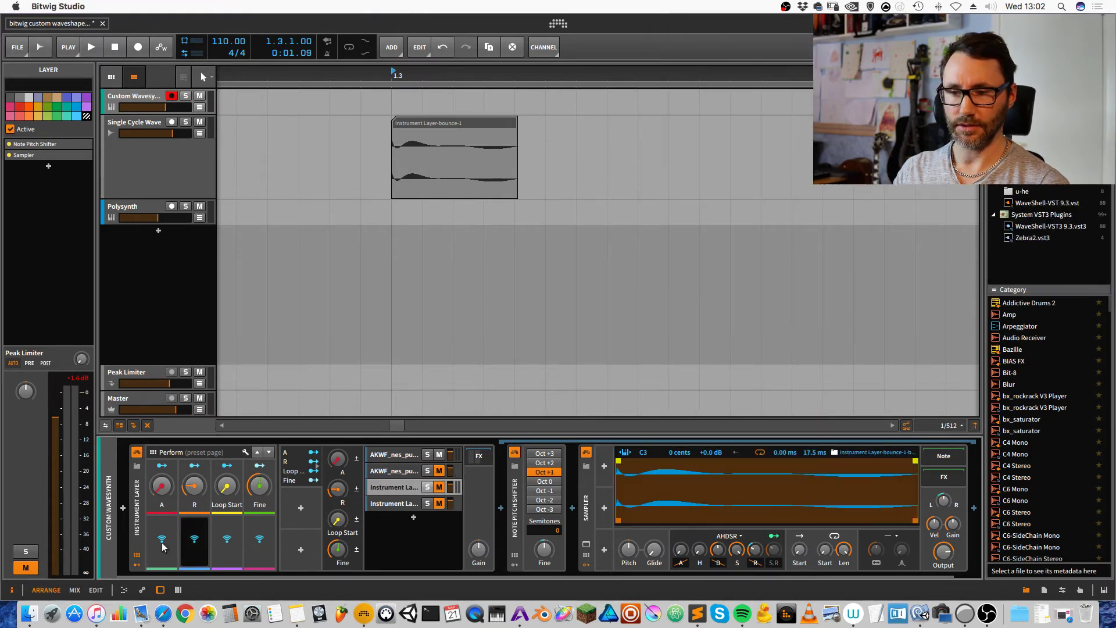
click(29, 613)
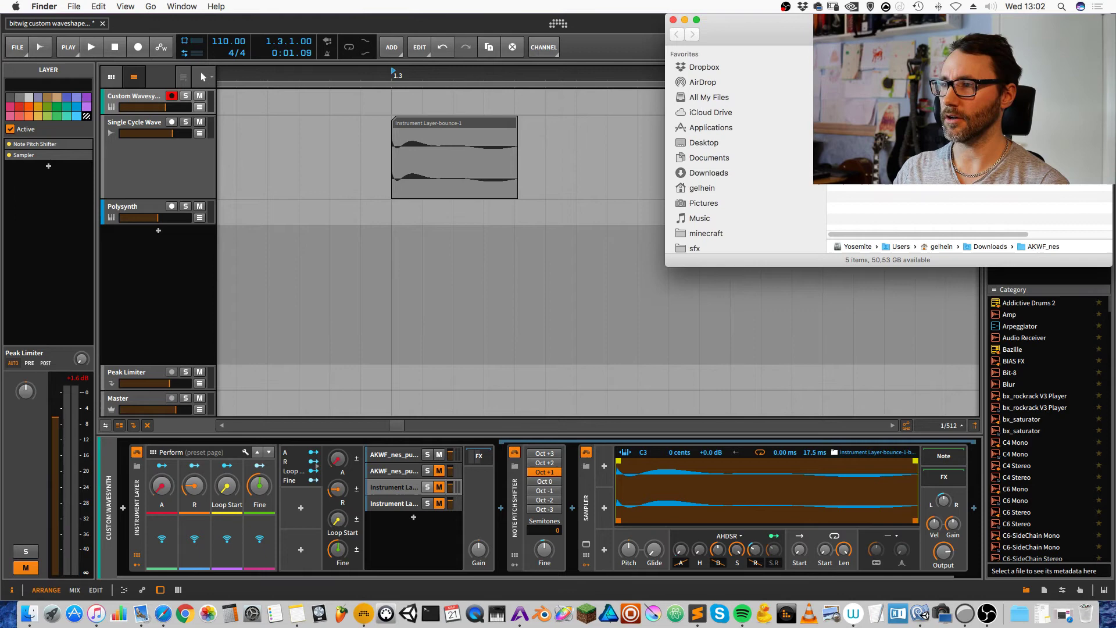
drag(860, 87, 750, 500)
click(385, 503)
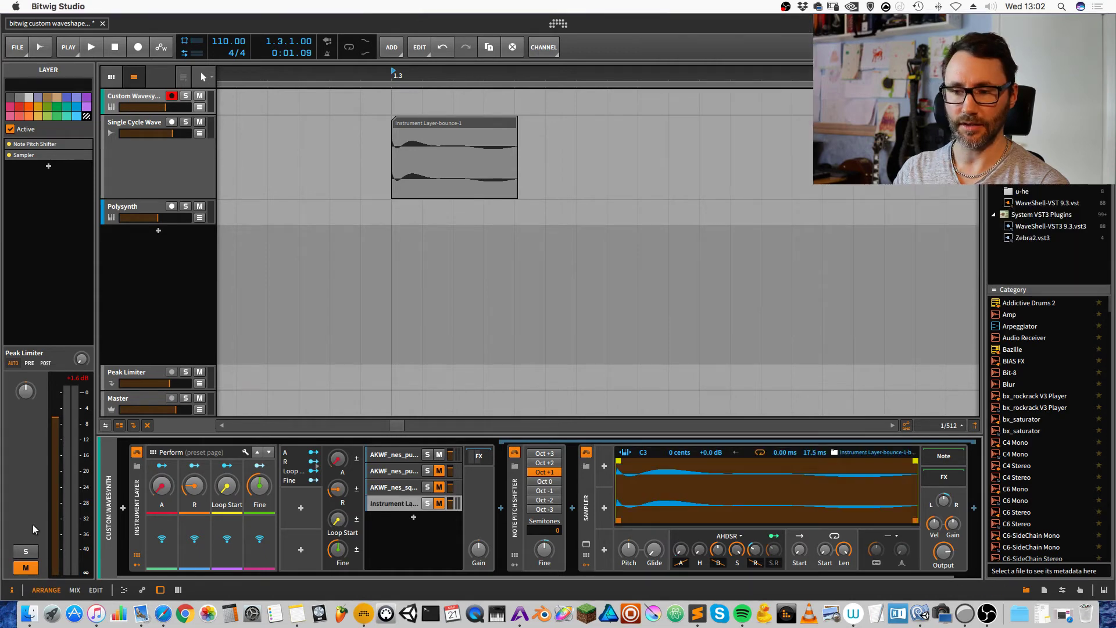
click(26, 617)
drag(860, 88, 699, 504)
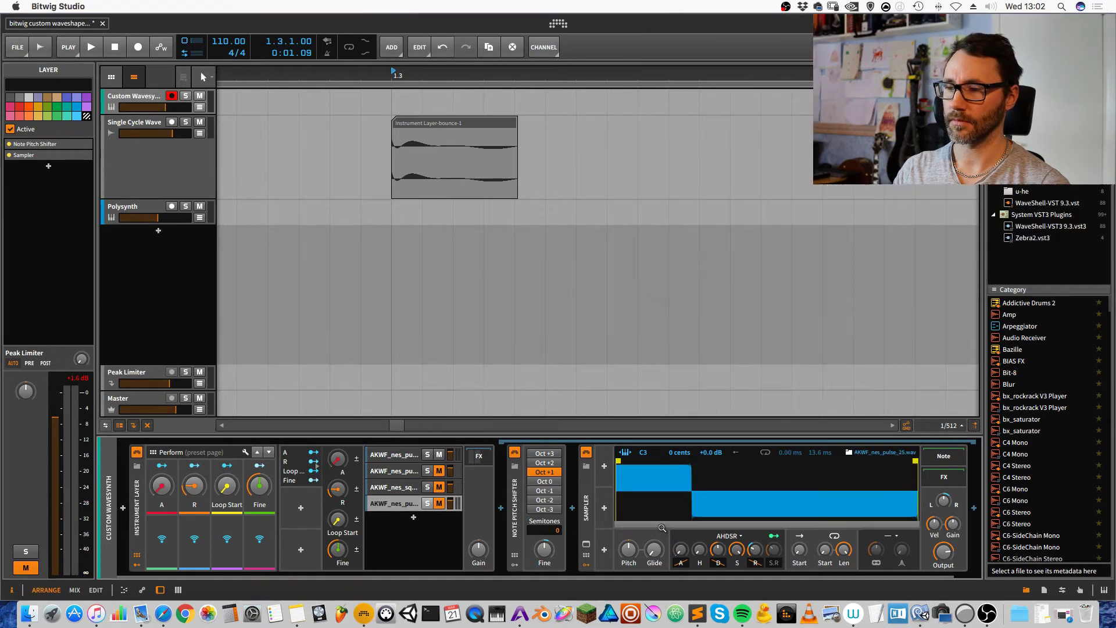
Enable sample looping in the Samplers of the fourth, third and second layers
click(762, 451)
click(392, 489)
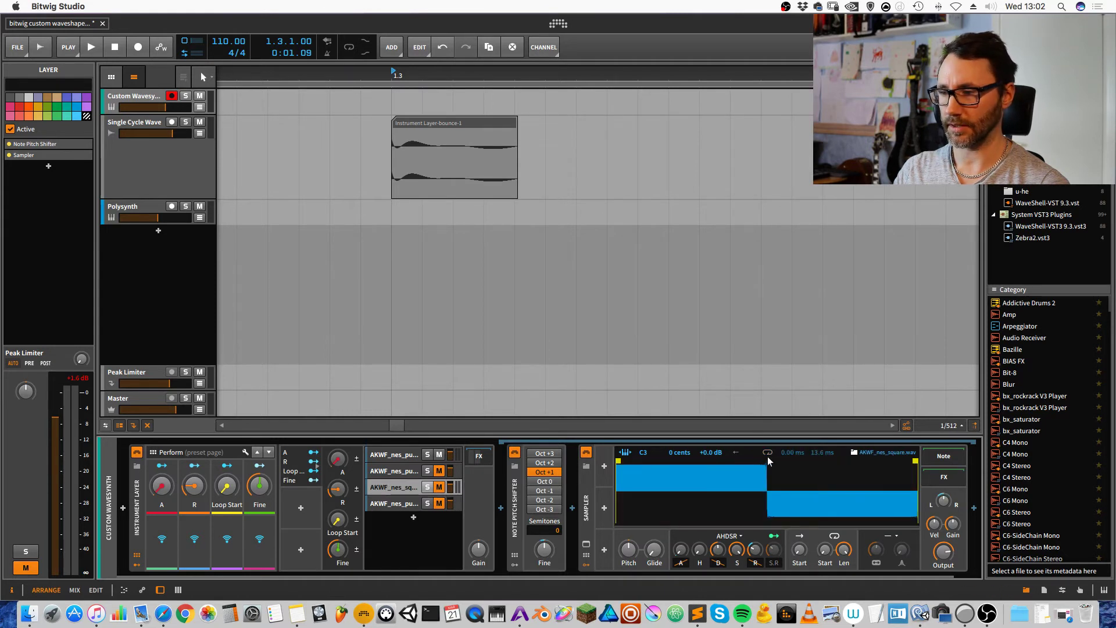
click(767, 456)
click(401, 476)
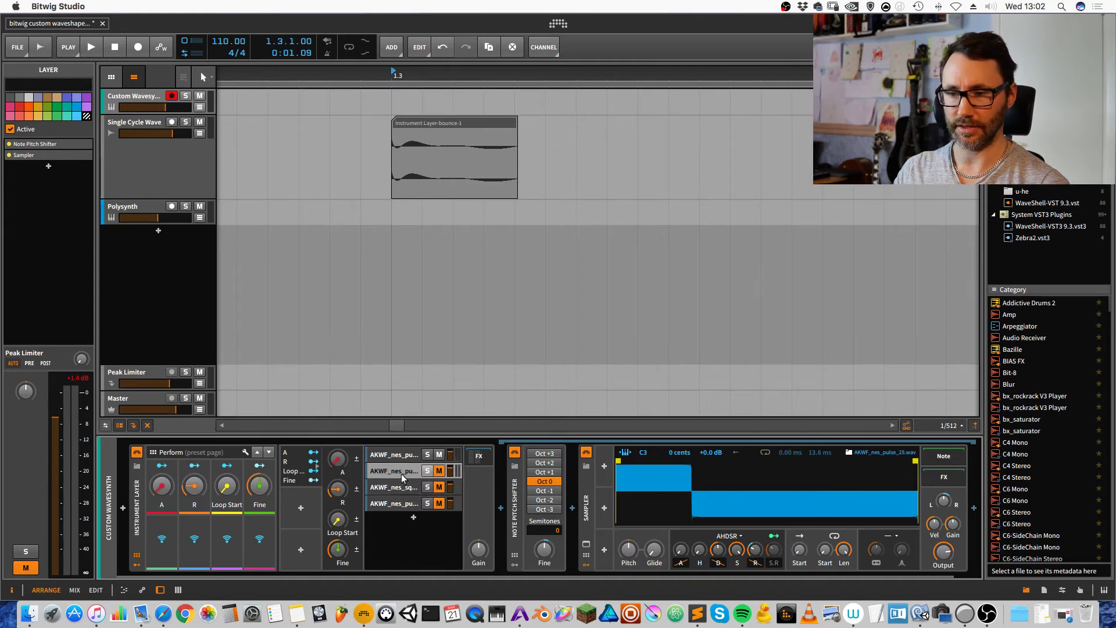
click(761, 451)
Unmute the second, third and fourth layers, and return to the first layer's chain
click(440, 471)
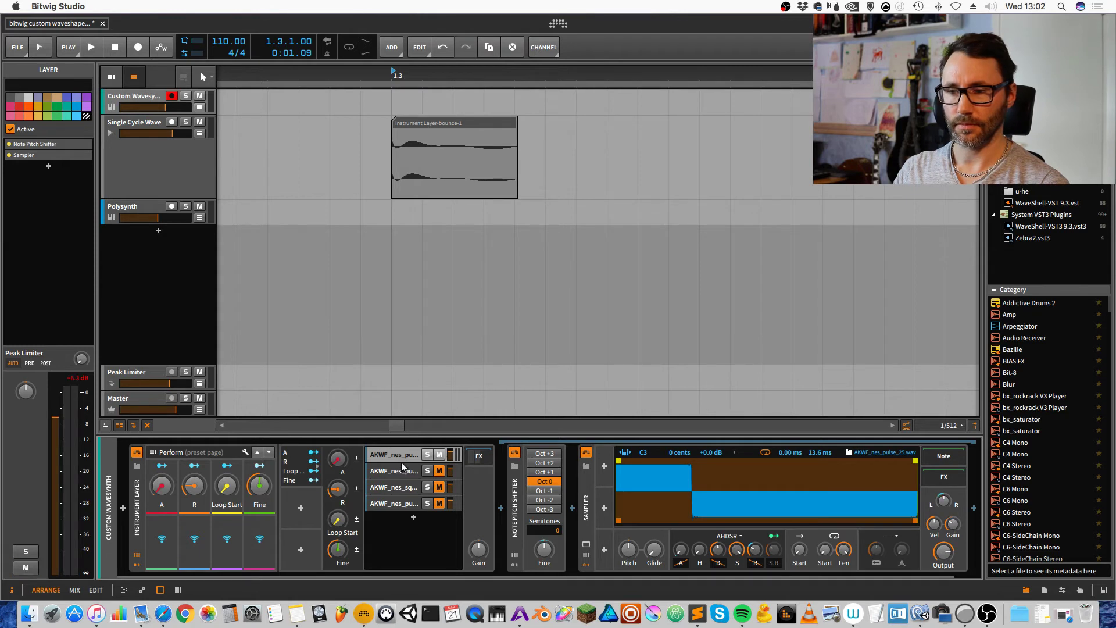
click(438, 487)
click(439, 504)
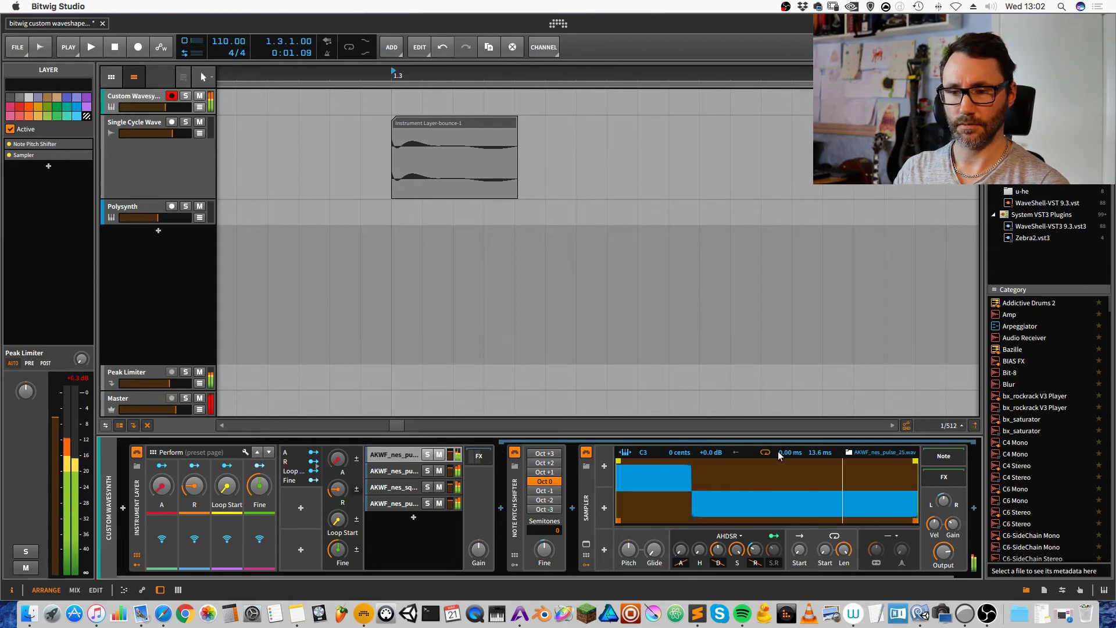
click(393, 467)
click(400, 455)
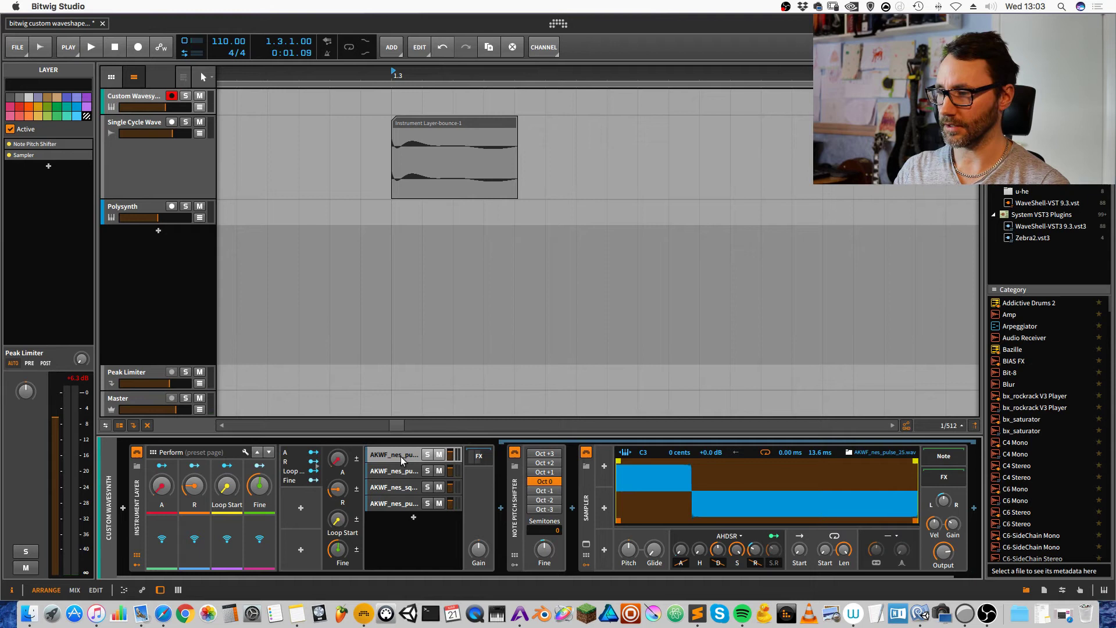
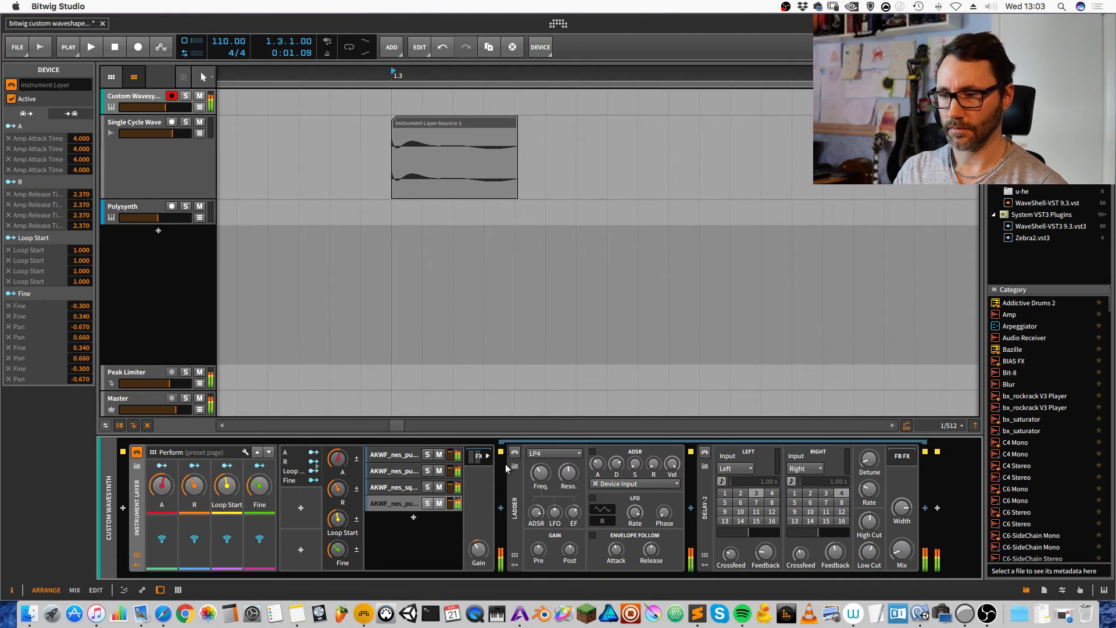
Audition the four-layer sound with the FX chain's Ladder filter and Delay-2 enabled, and bypass both effects again
click(515, 453)
click(705, 452)
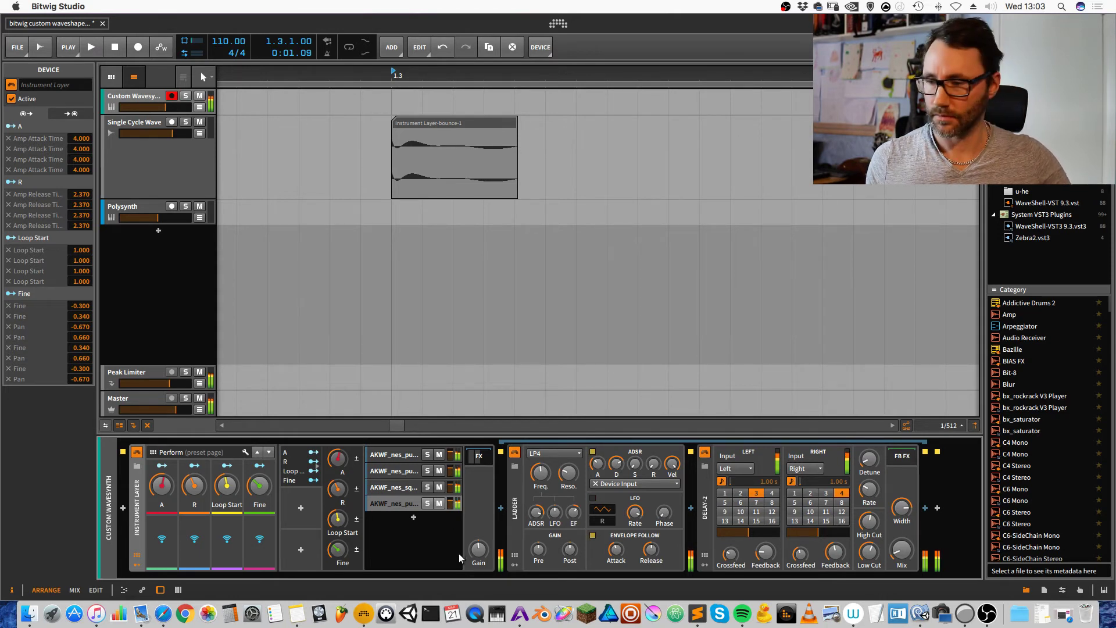
drag(260, 498, 162, 501)
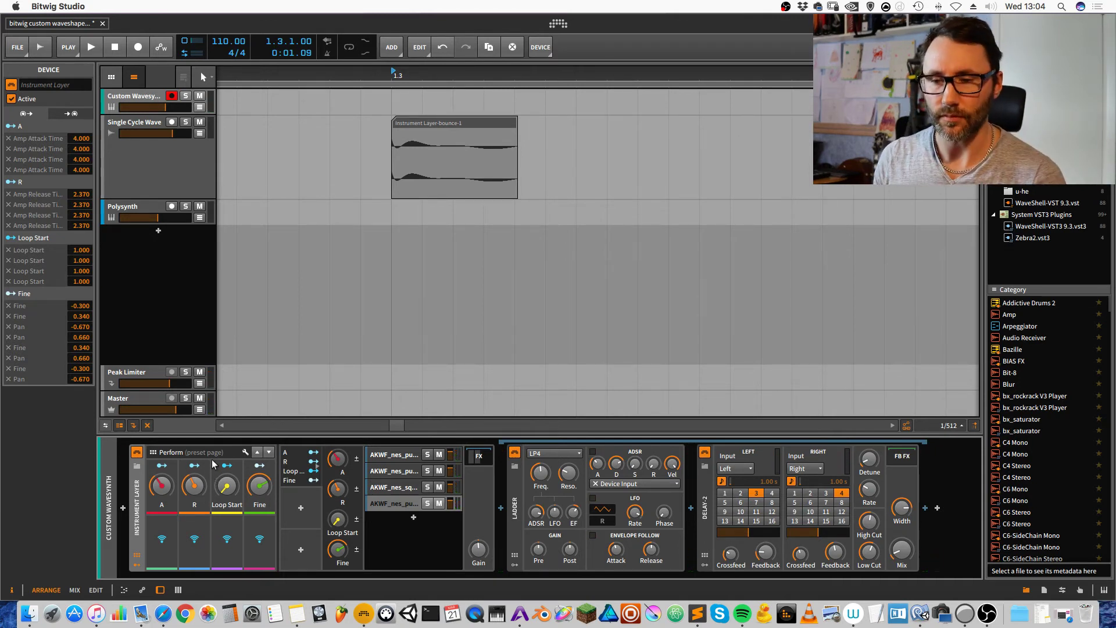
click(149, 99)
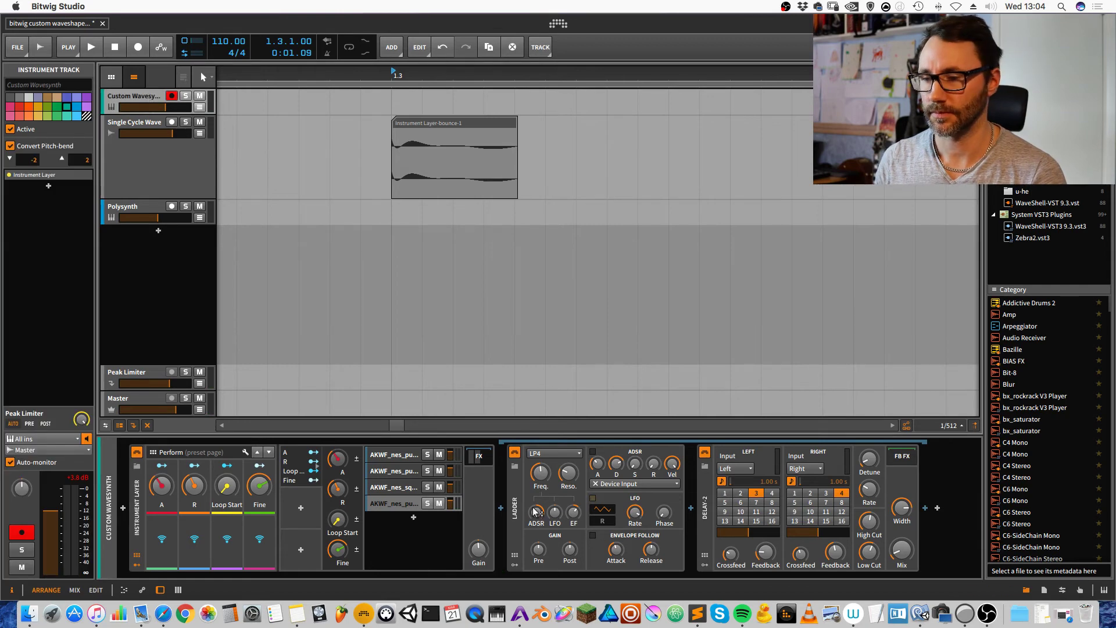
click(515, 448)
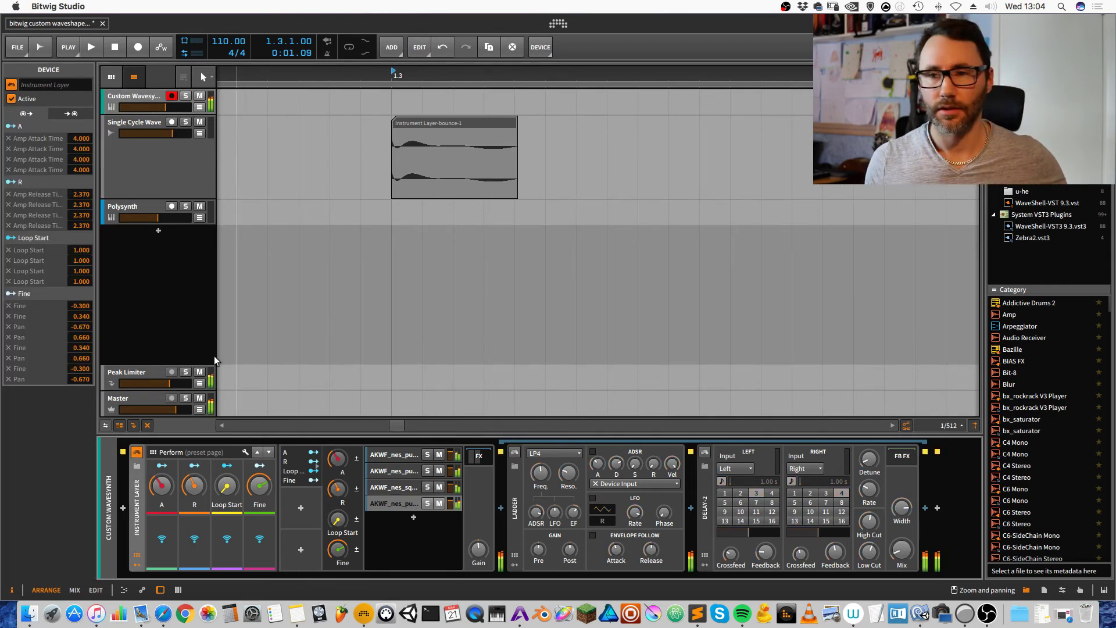
Mute layers two to four and record-arm the Polysynth track alongside Custom Wavesynth to compare the first layer's pitch
click(146, 210)
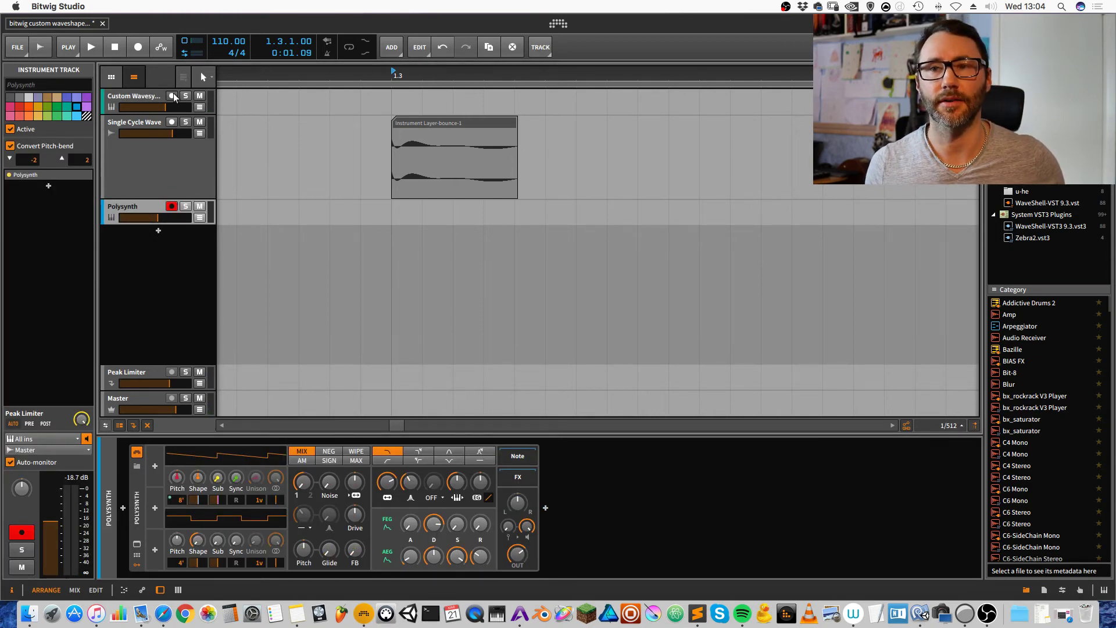
click(155, 102)
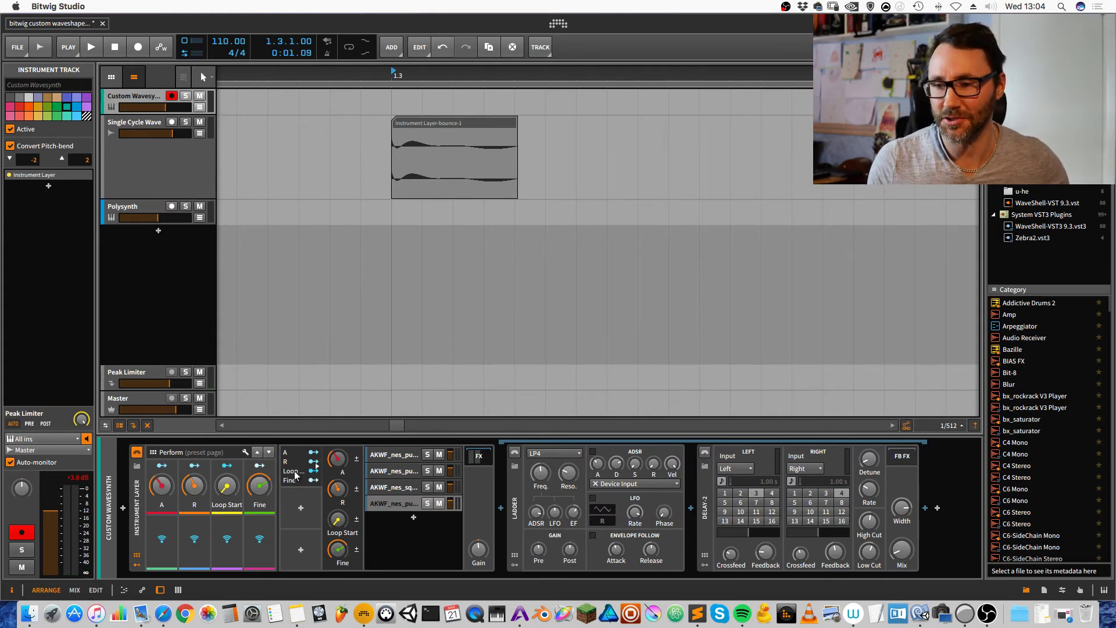
drag(440, 503, 440, 471)
click(407, 457)
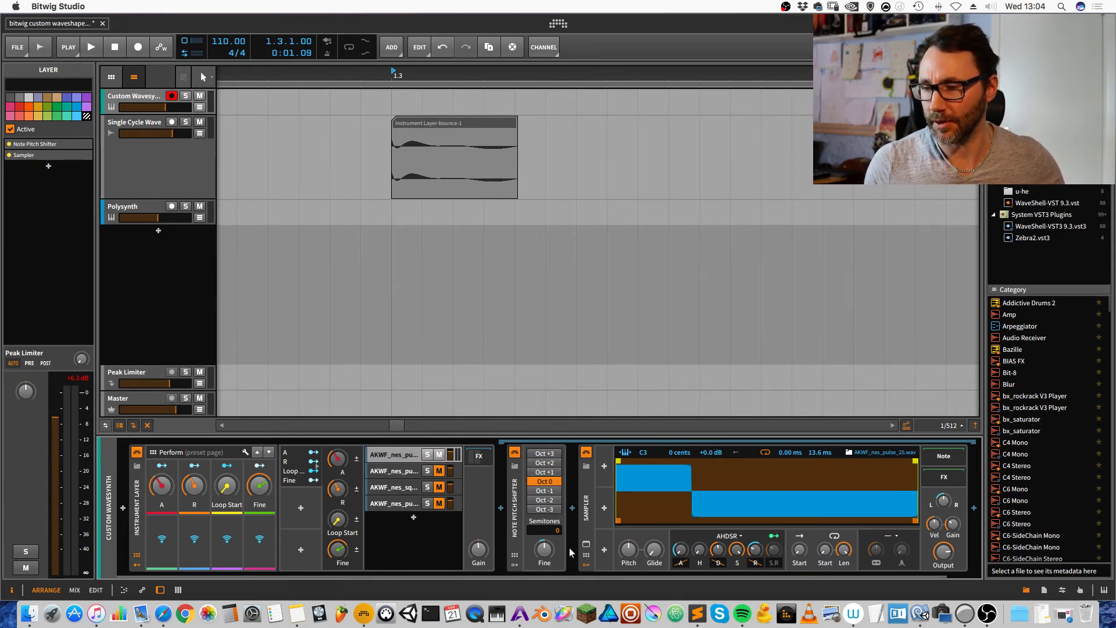
click(171, 207)
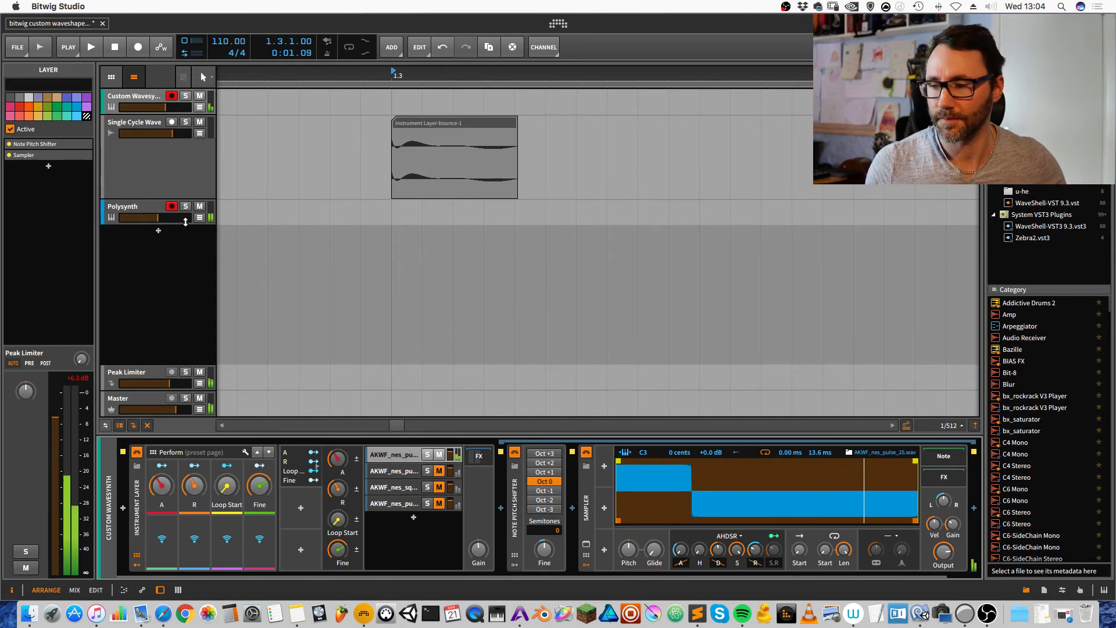
click(146, 99)
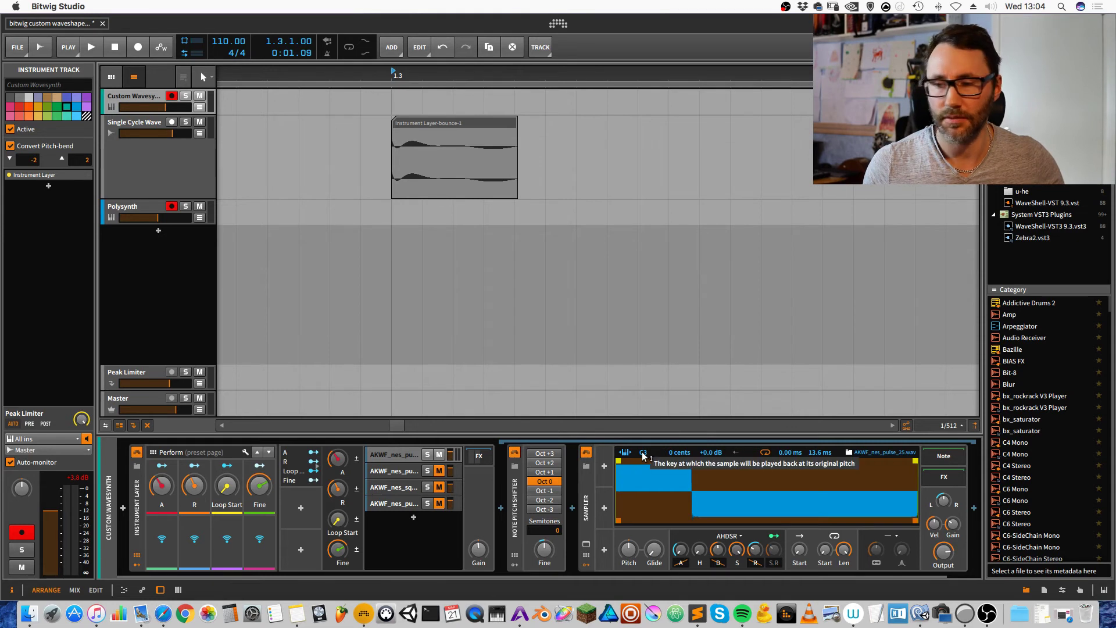
Tune the first layer's Sampler to root key D2 and 1 cent, with the Fine remote control reset
drag(643, 455, 643, 470)
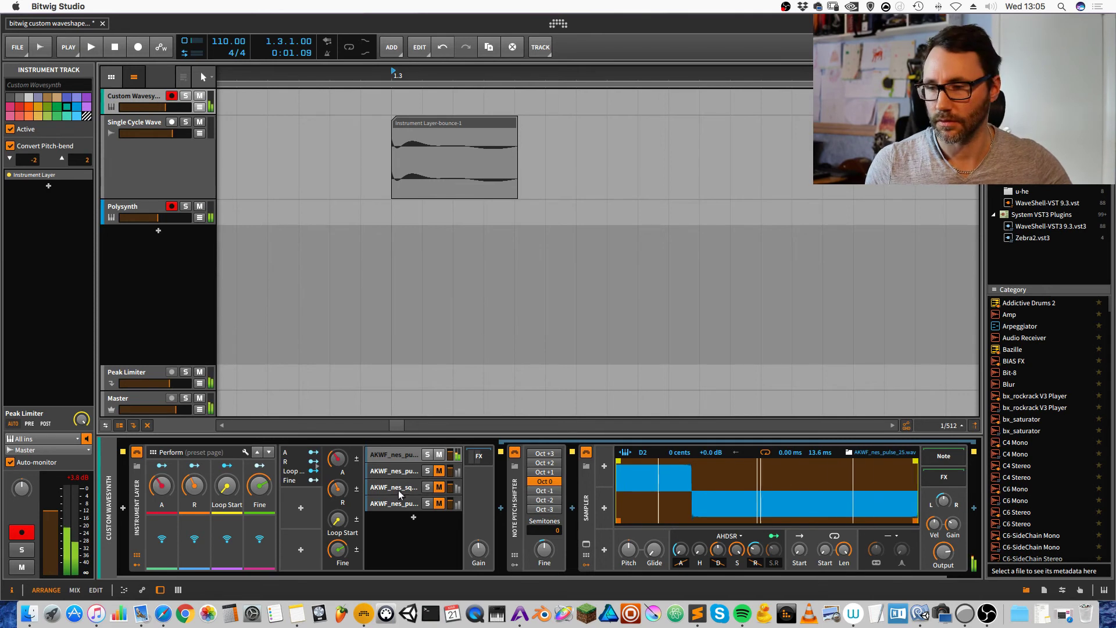
drag(259, 486, 259, 486)
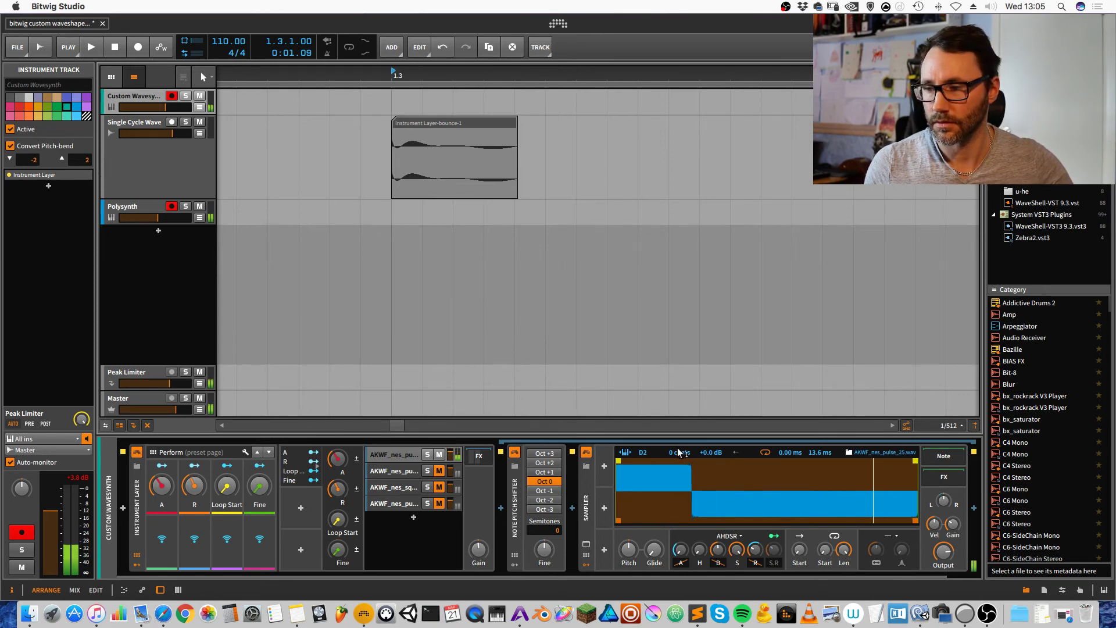
drag(672, 458, 673, 457)
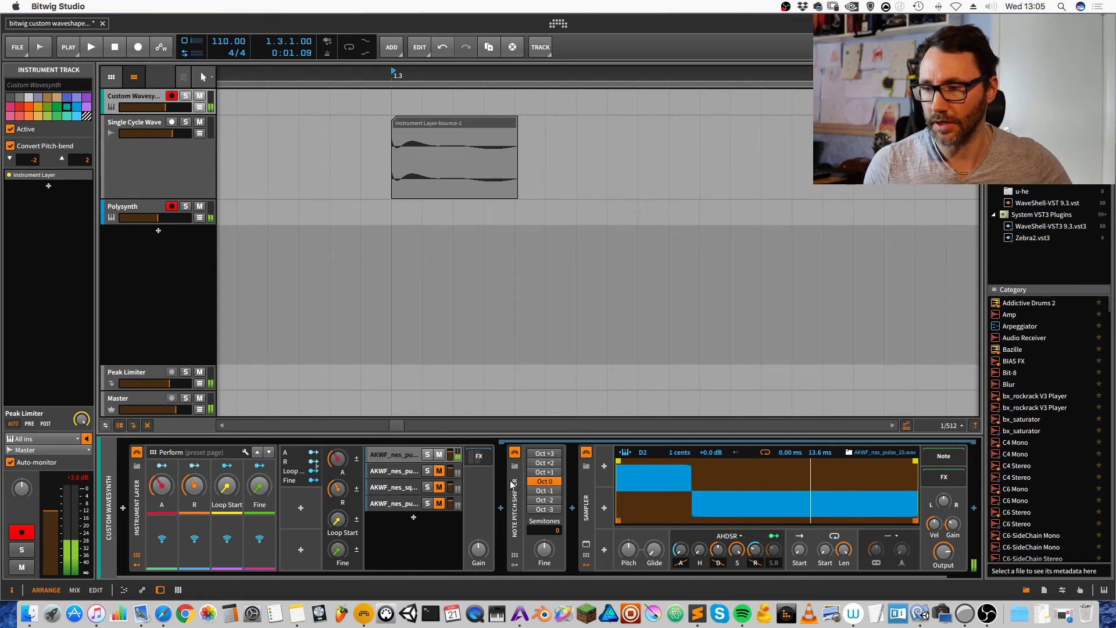
Set the Sampler root key to D2 on the second, third and fourth layers
click(402, 471)
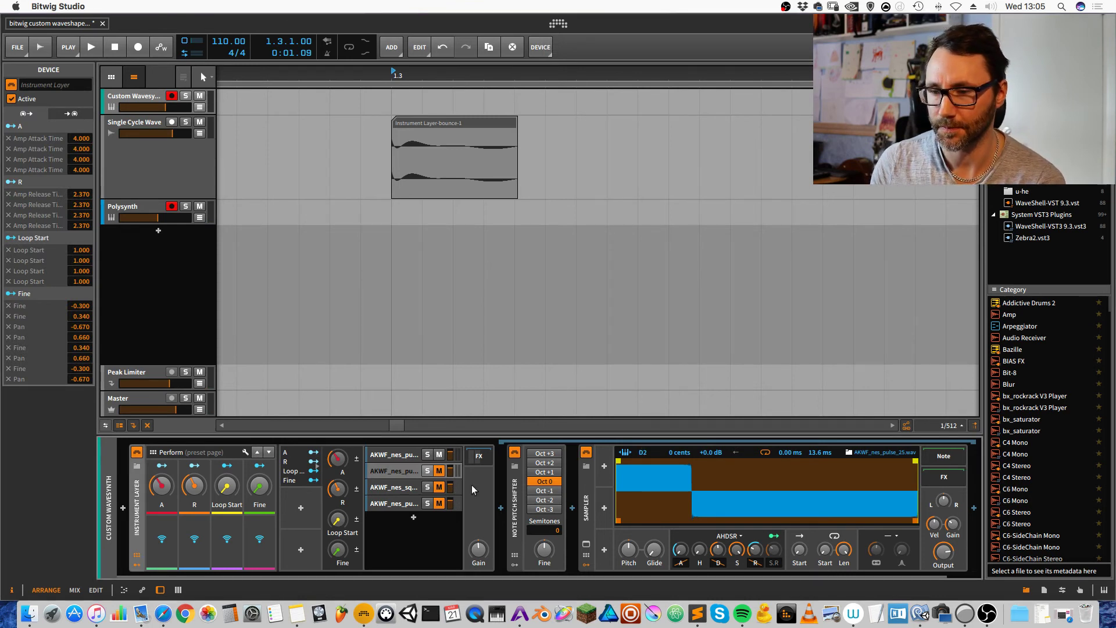
click(401, 487)
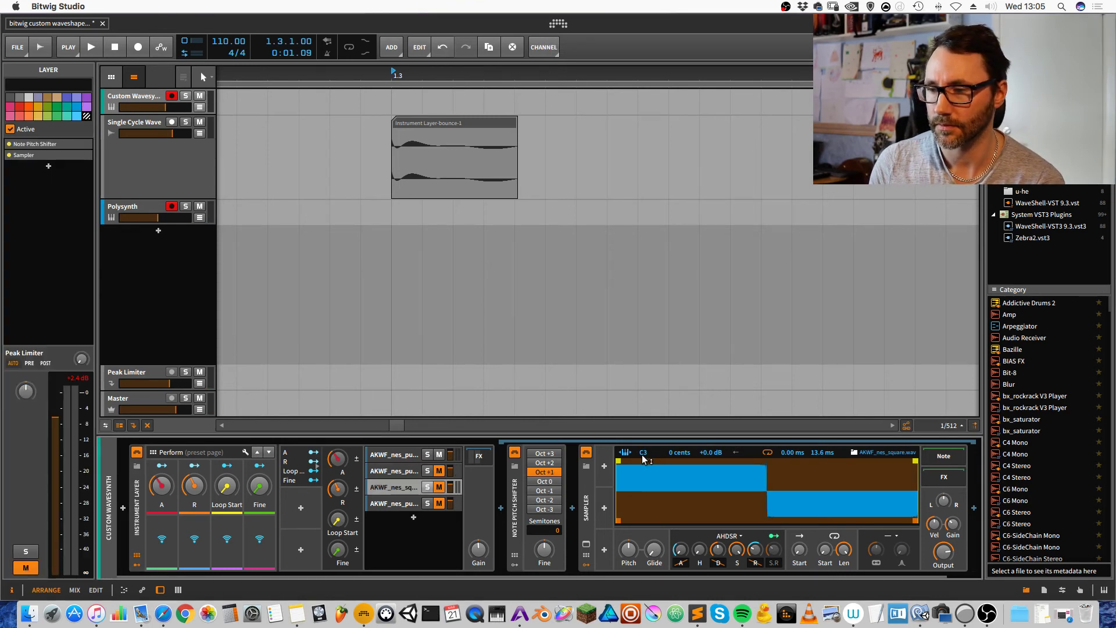
click(640, 452)
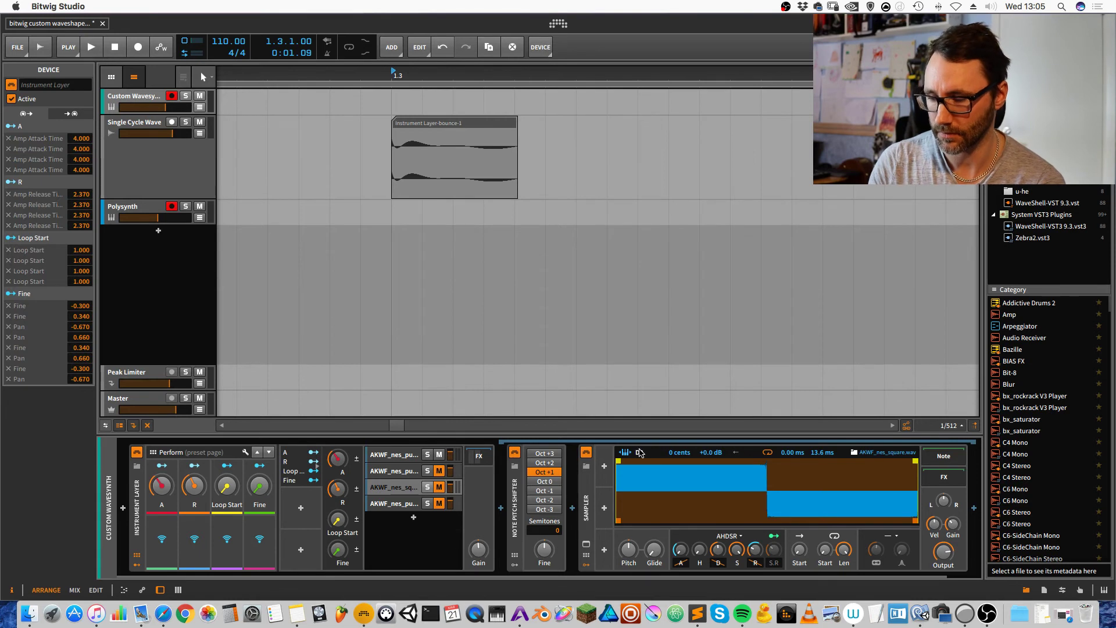
click(395, 503)
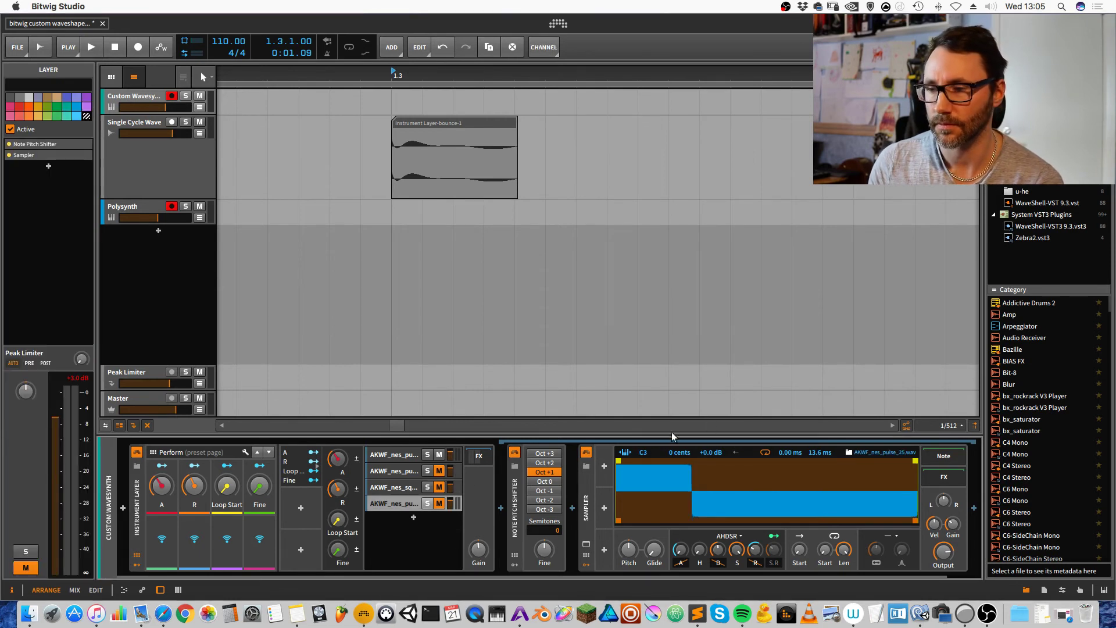
click(643, 453)
text(D2)
key(Return)
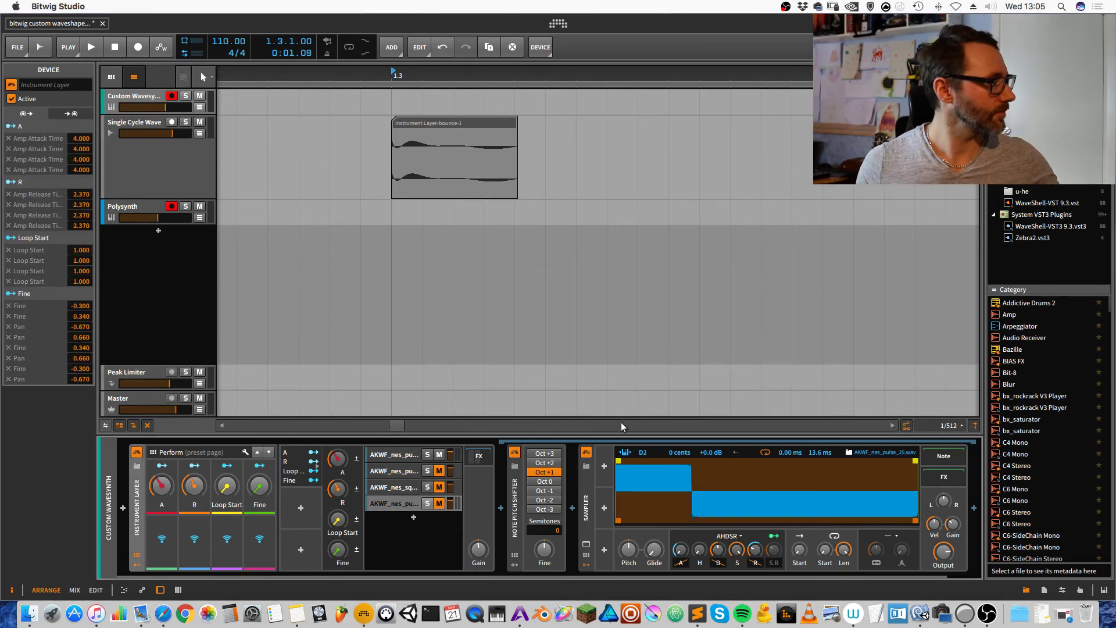
Unmute the second, third and fourth layers, and return to the first layer's chain
click(438, 470)
click(439, 486)
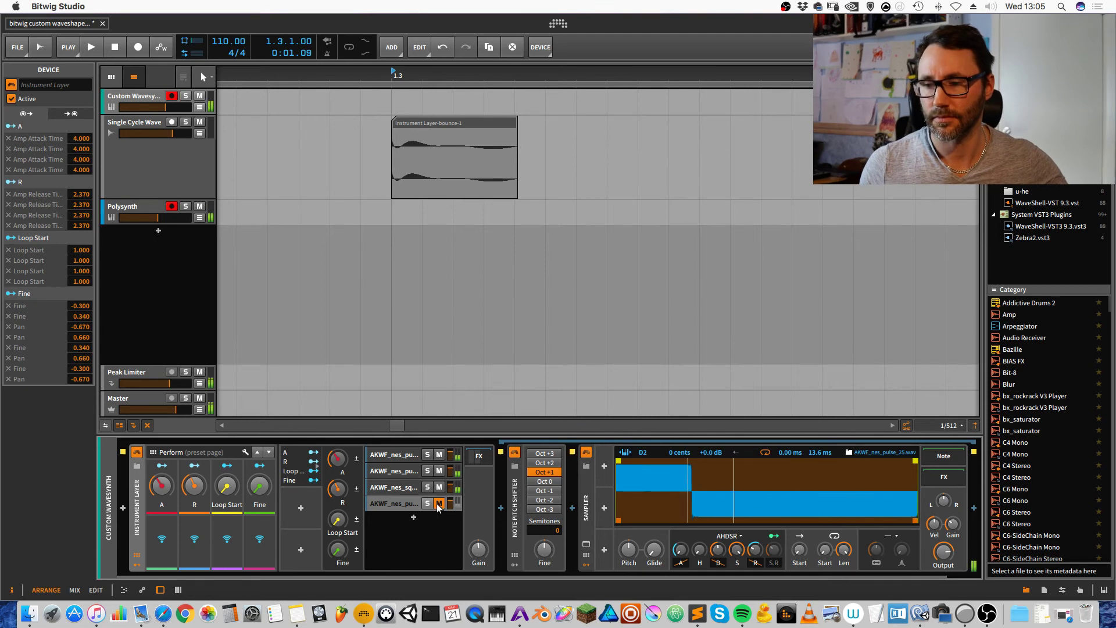
click(439, 502)
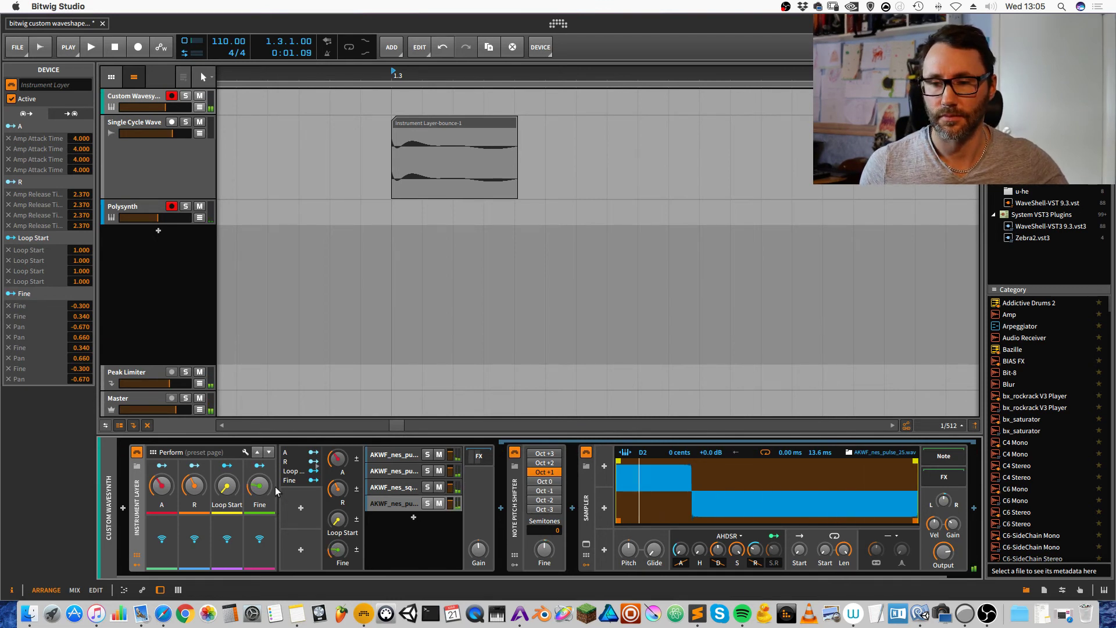
click(399, 459)
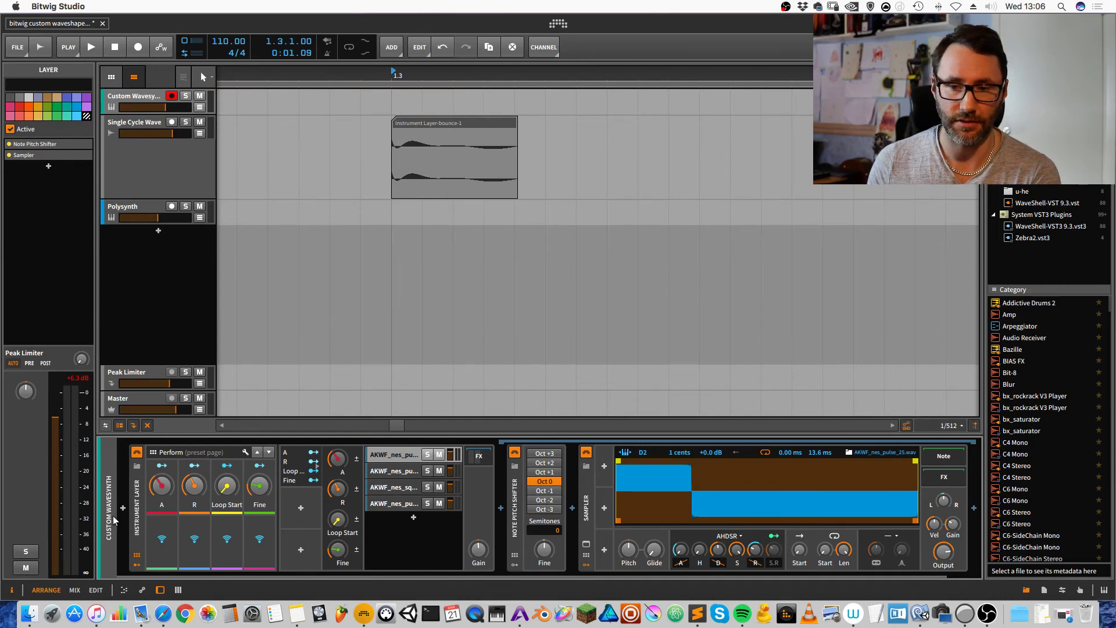
Add a fifth layer to the Instrument Layer with the Phase-4 synth
click(413, 517)
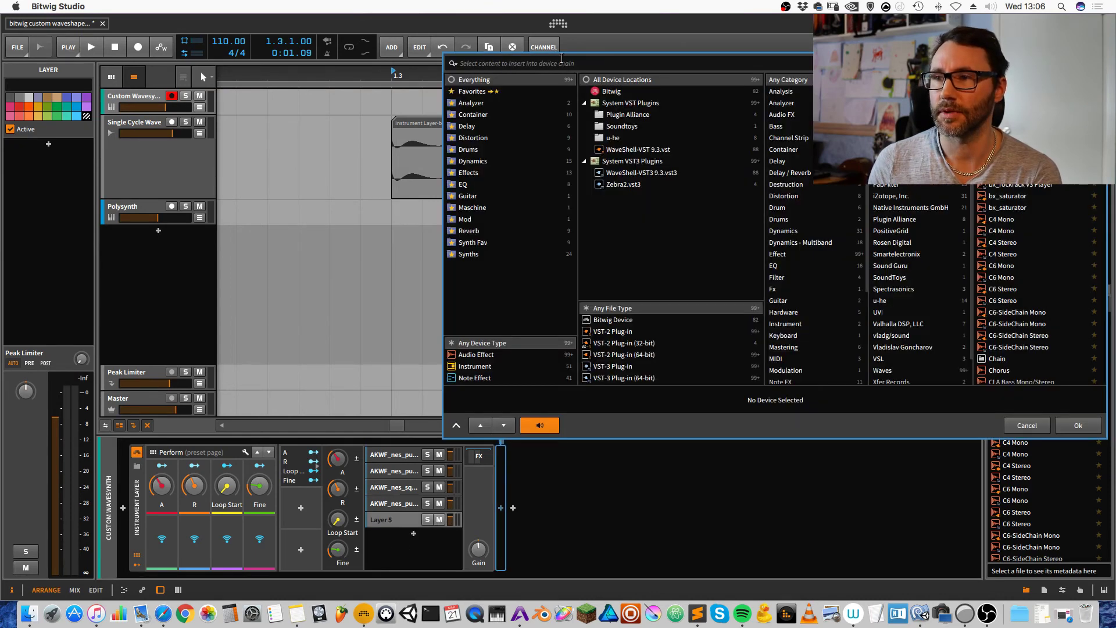
text(Phase)
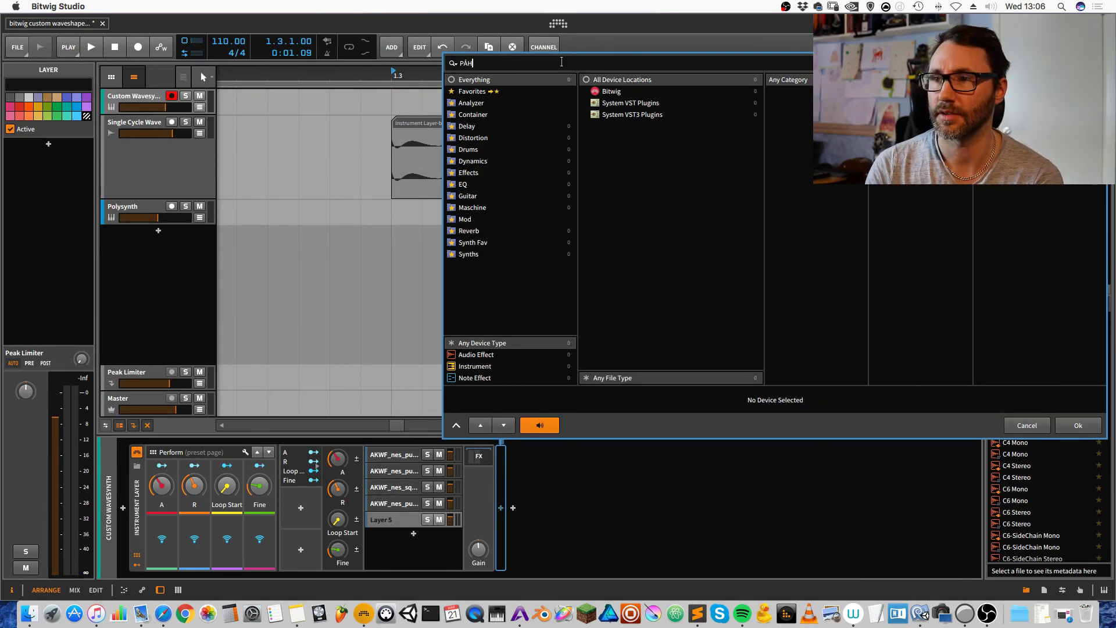
key(Down)
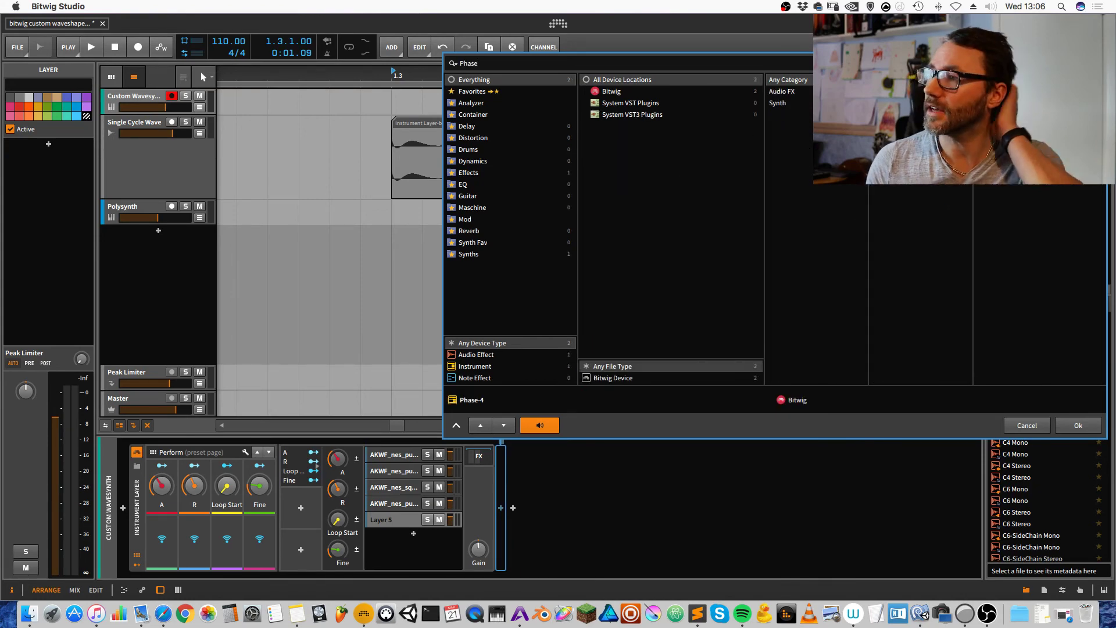
key(Return)
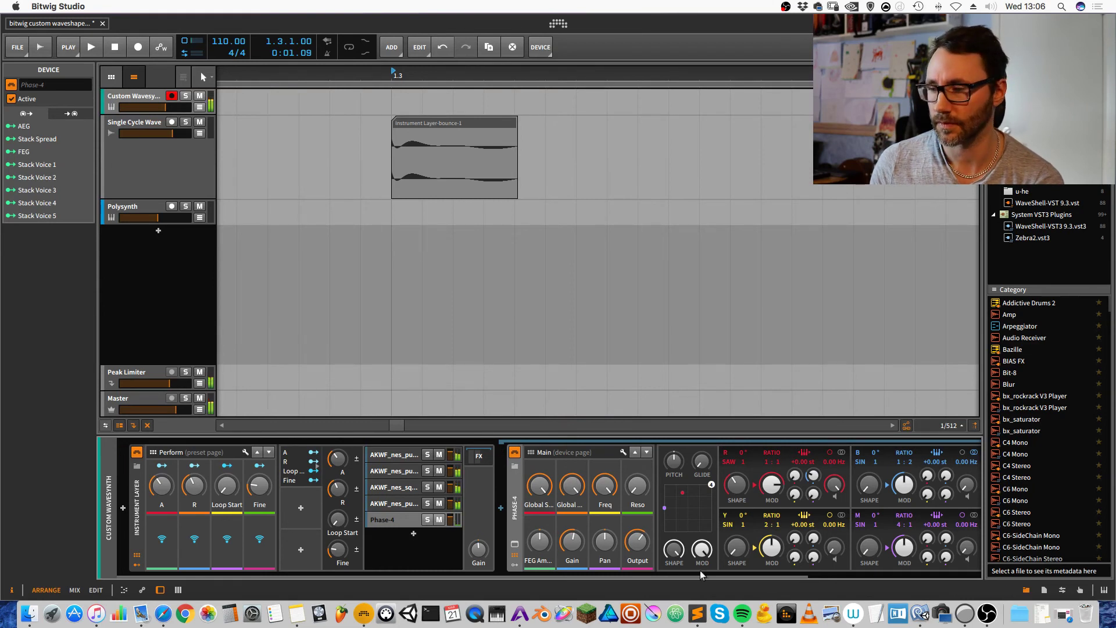
Solo the Phase-4 layer and, with its expanded view open, set the red oscillator's ratio to 1:4
click(427, 519)
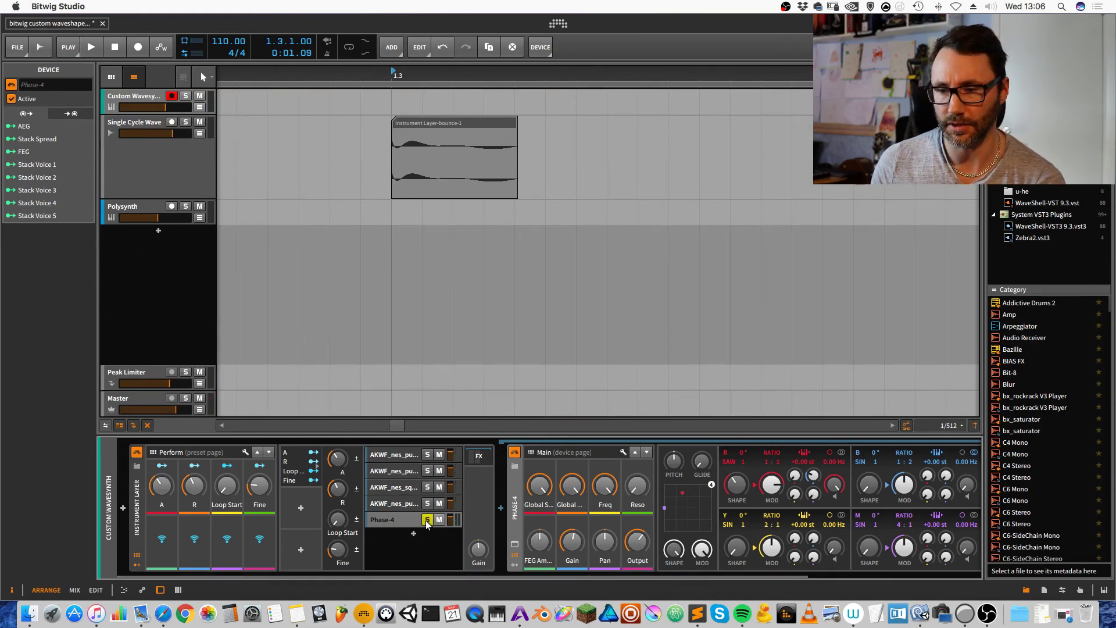
scroll(343, 536, right, 5)
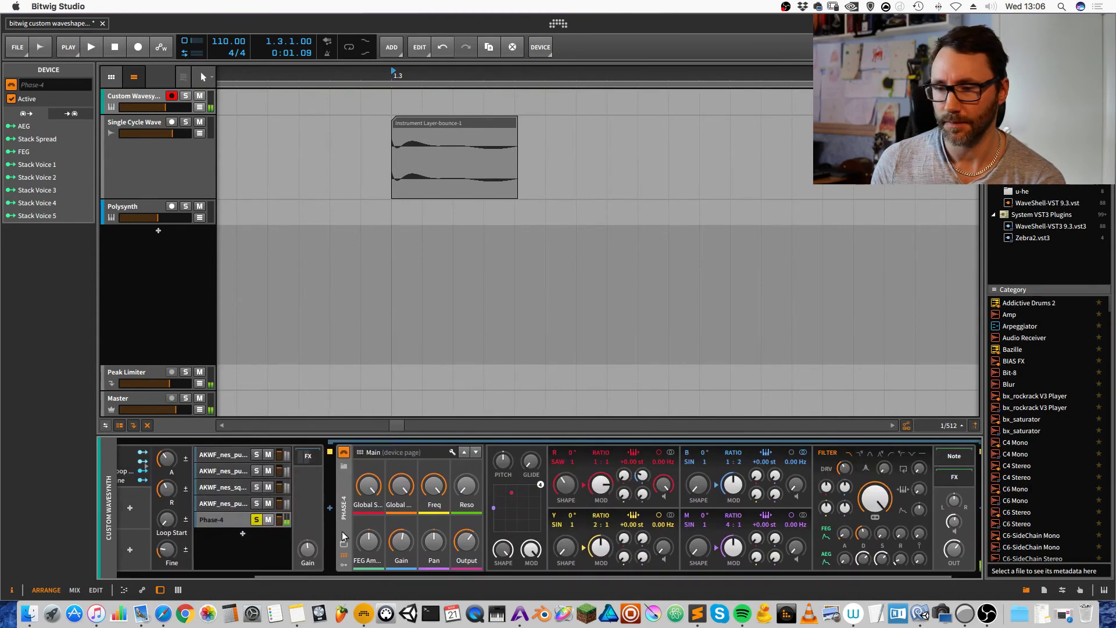
click(344, 545)
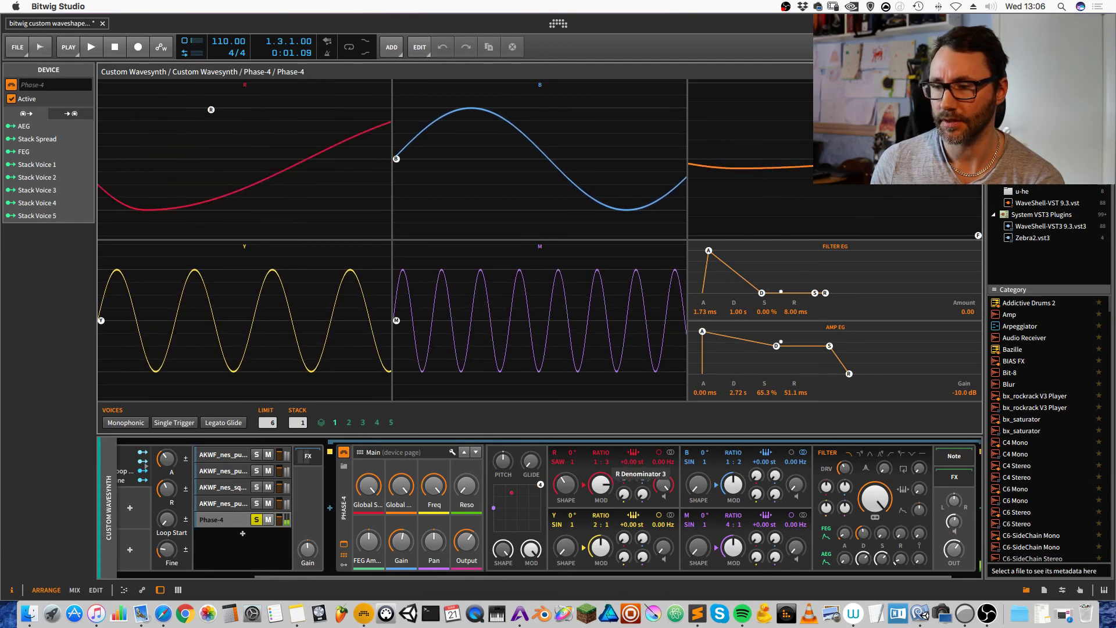
drag(607, 462, 607, 444)
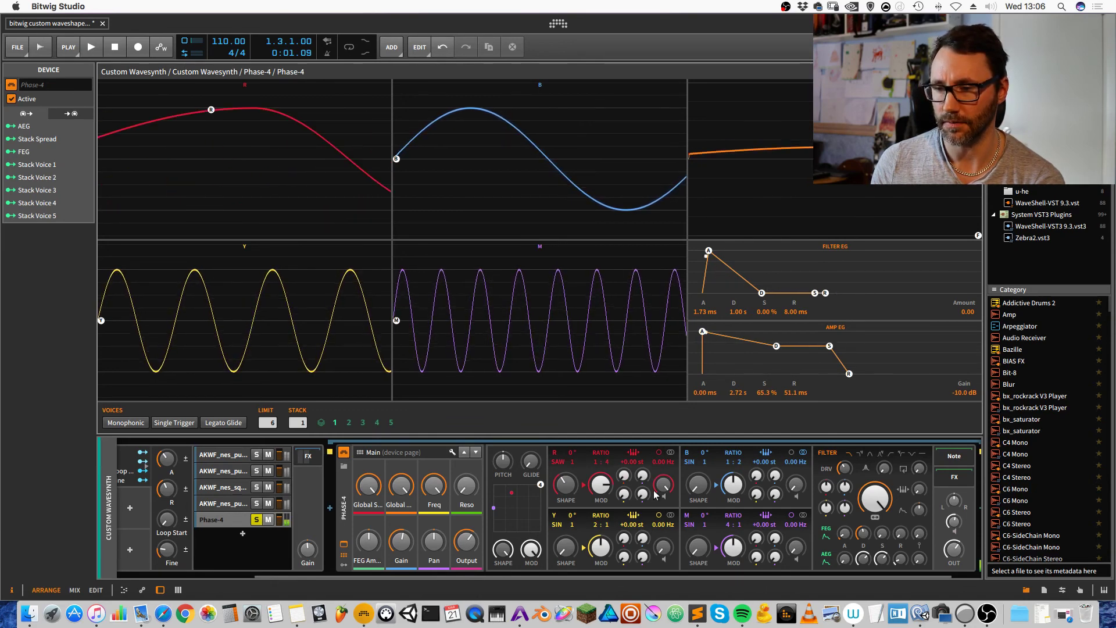
Set Phase-4's gain to -4.4 dB and its amp envelope attack to 13.8 ms
drag(953, 521, 953, 504)
drag(953, 548, 953, 525)
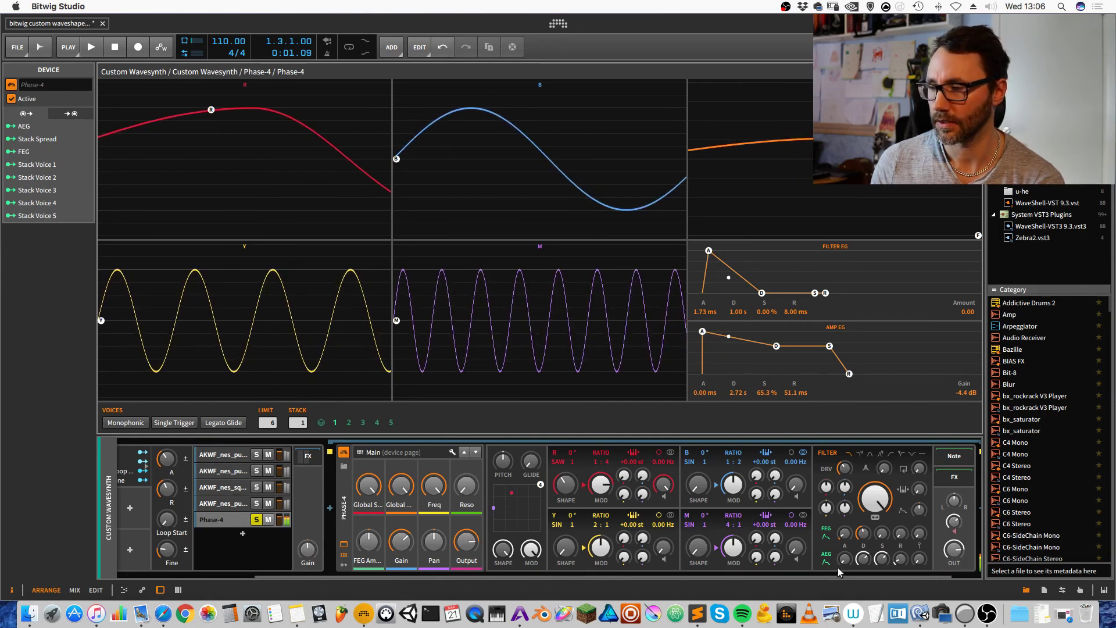
mouse_move(845, 559)
mouse_down()
mouse_move(843, 549)
mouse_move(843, 564)
mouse_up()
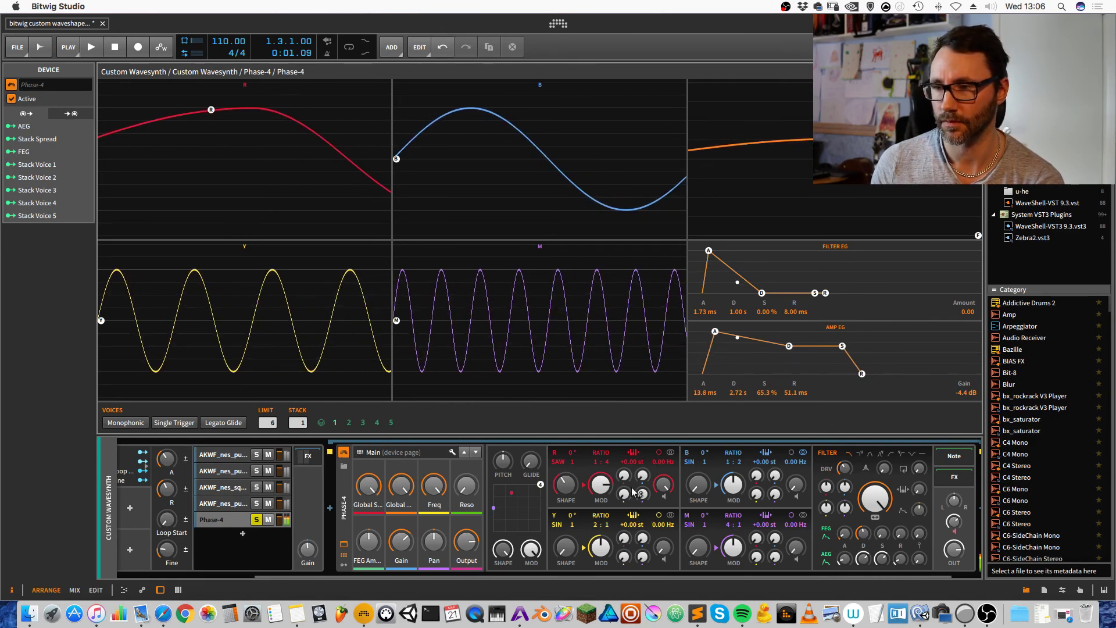
Dial in phase modulation on Phase-4's red and blue oscillators, including slight yellow-to-blue modulation, and adjust the red oscillator's level
drag(643, 475, 644, 472)
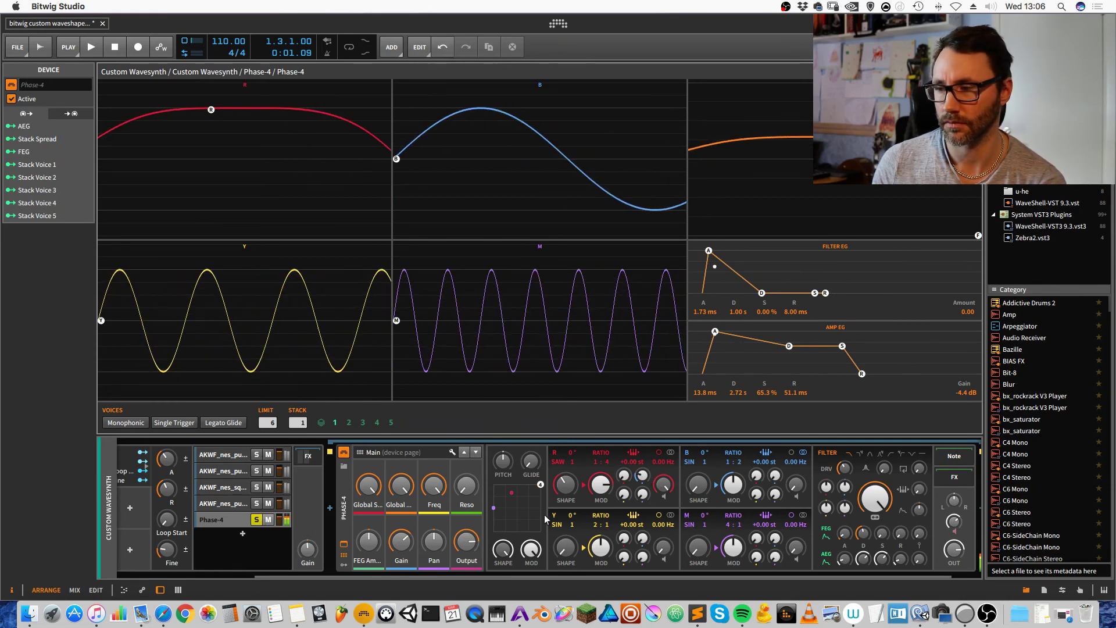
drag(774, 476, 774, 467)
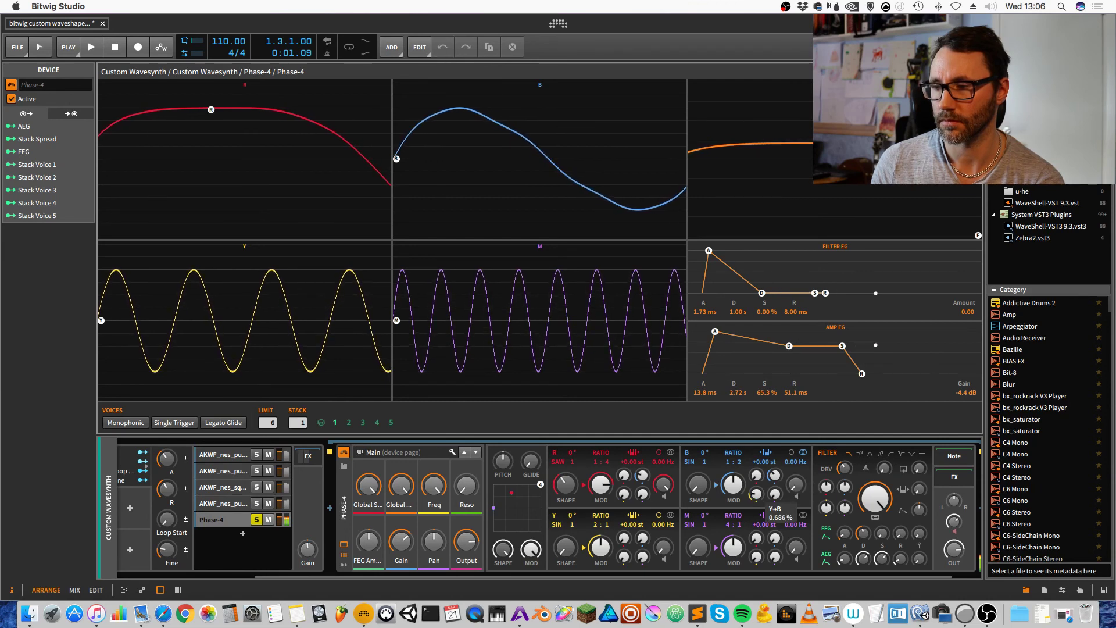
drag(663, 483, 663, 480)
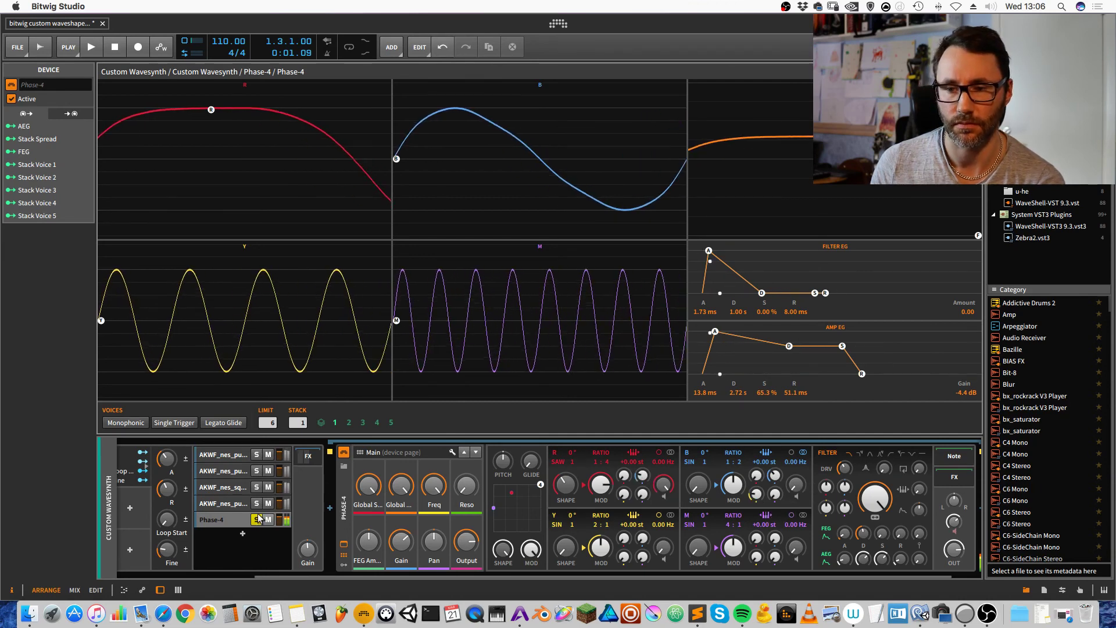
Solo the four AKWF layers alongside Phase-4, compare the mix with individual solos toggled off, and solo all five layers again
drag(259, 504, 258, 455)
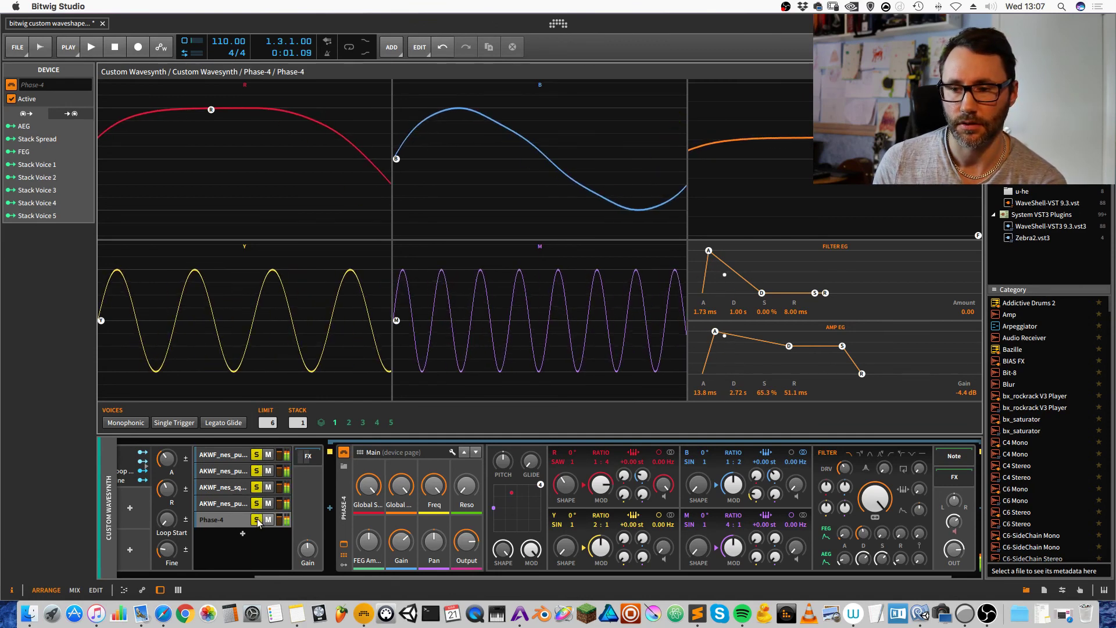
drag(299, 576, 153, 575)
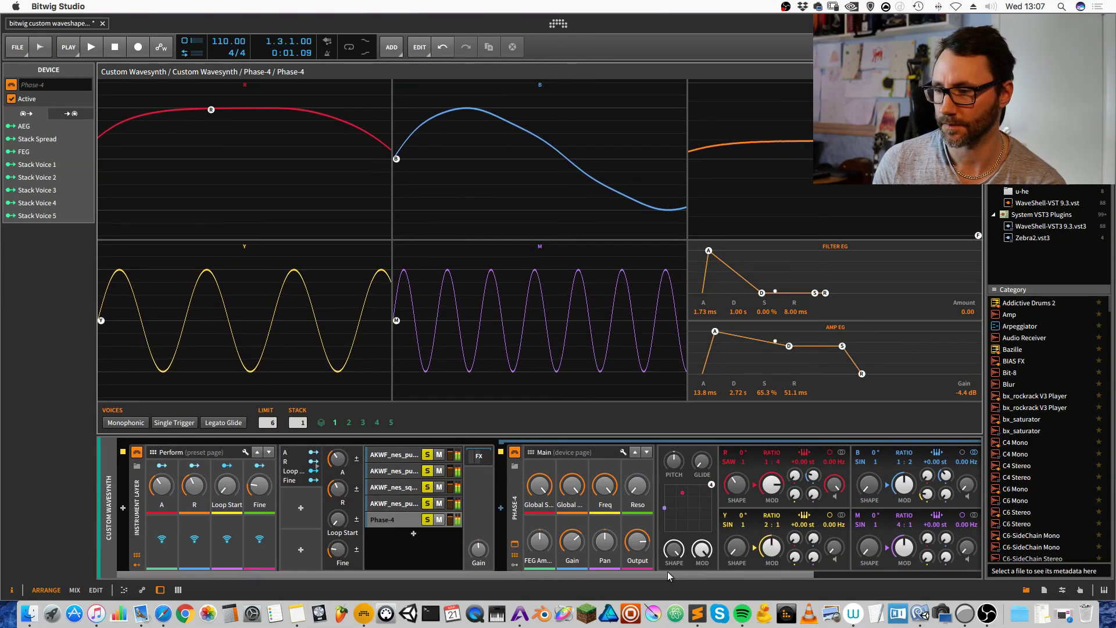
click(429, 520)
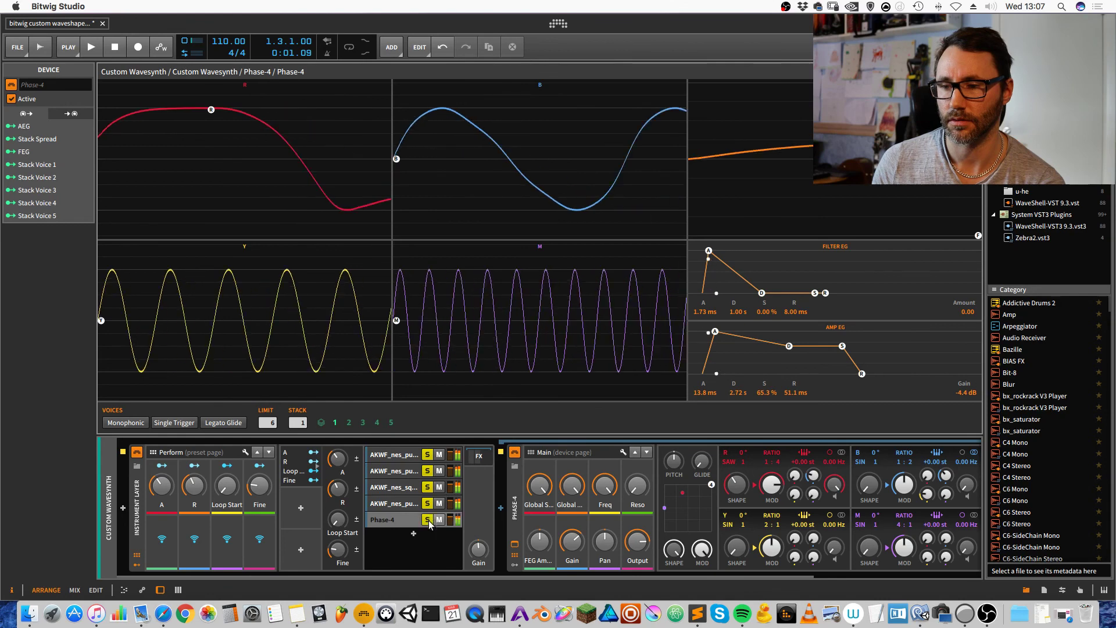
click(427, 491)
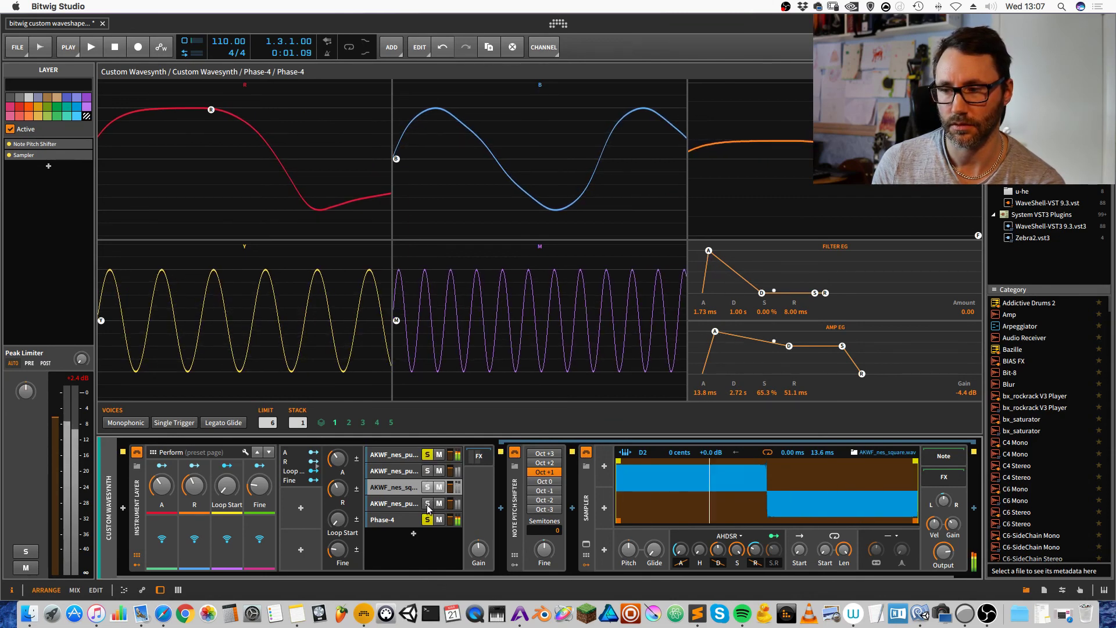
click(427, 503)
click(427, 487)
click(426, 470)
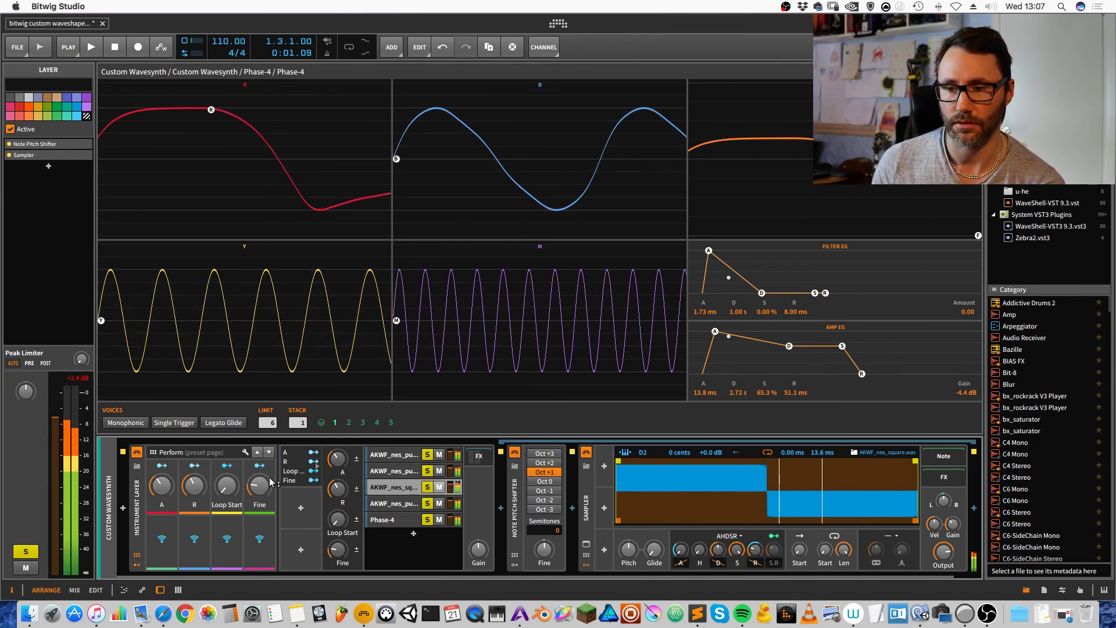
Sweep the Fine remote control to audition the detune with all five layers playing
drag(260, 486, 260, 433)
drag(260, 483, 259, 494)
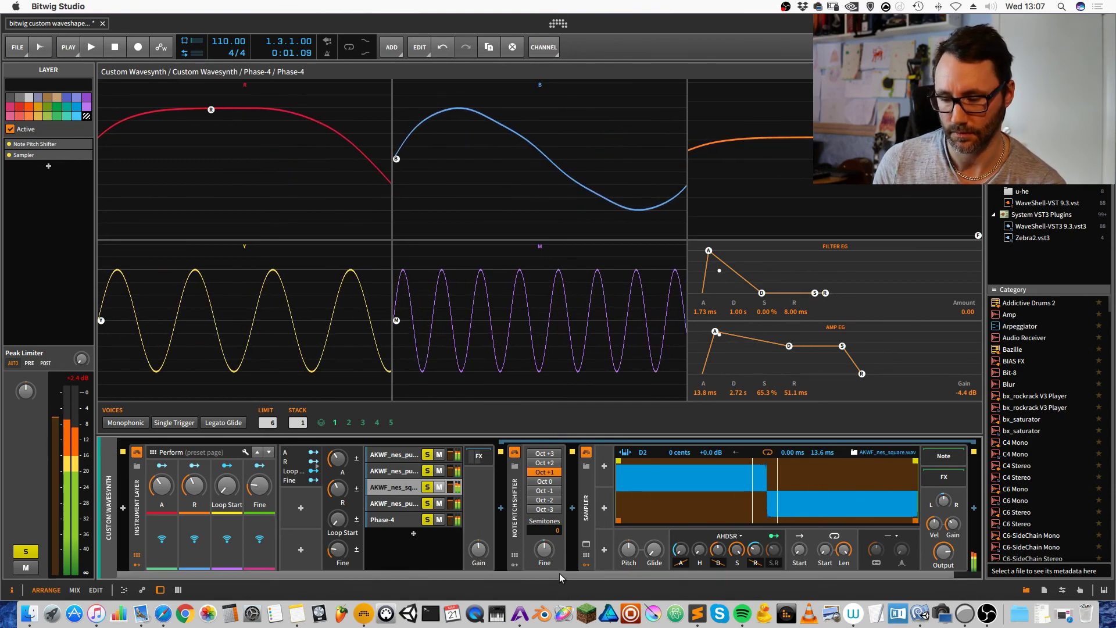
scroll(555, 570, right, 2)
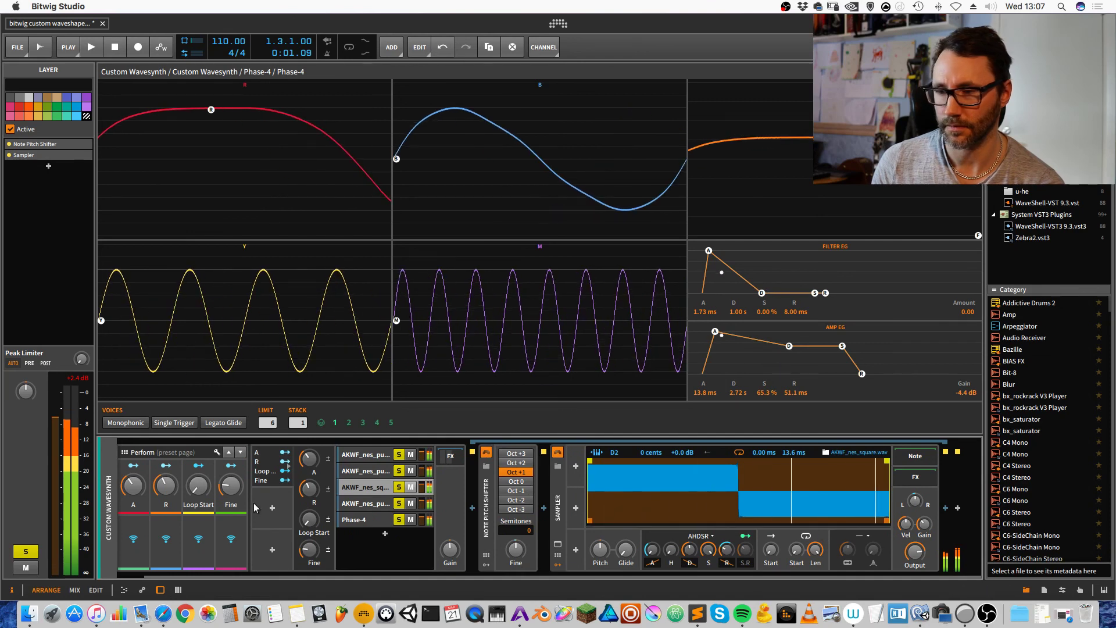
Enable Ladder and Delay-2 in the FX chain, lower the Ladder's ADSR modulation amount and sweep its cutoff frequency
click(449, 459)
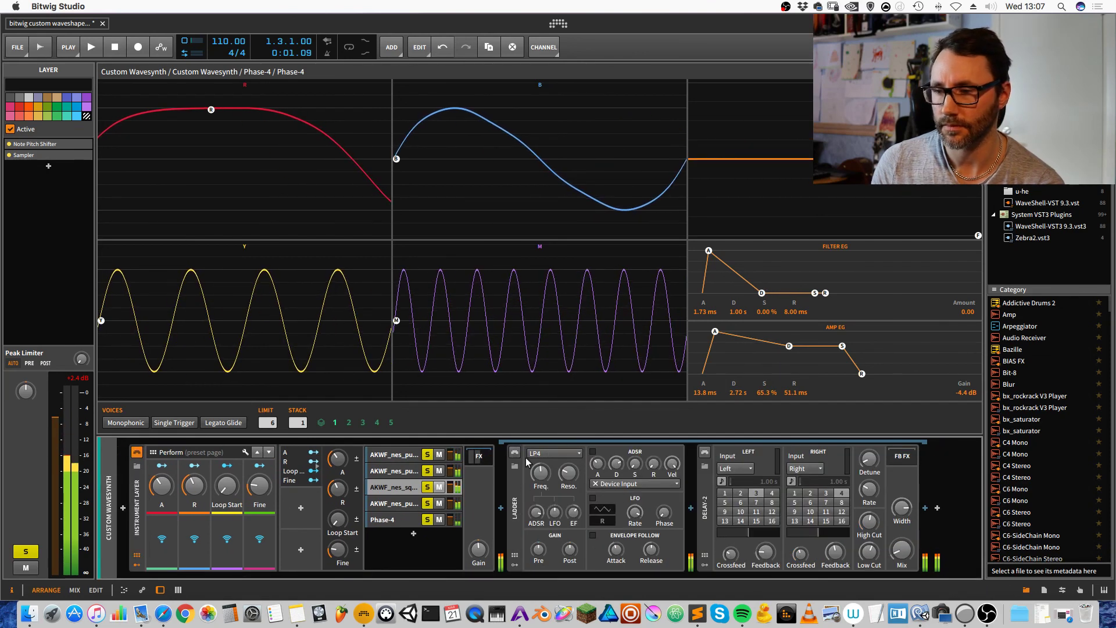
click(514, 452)
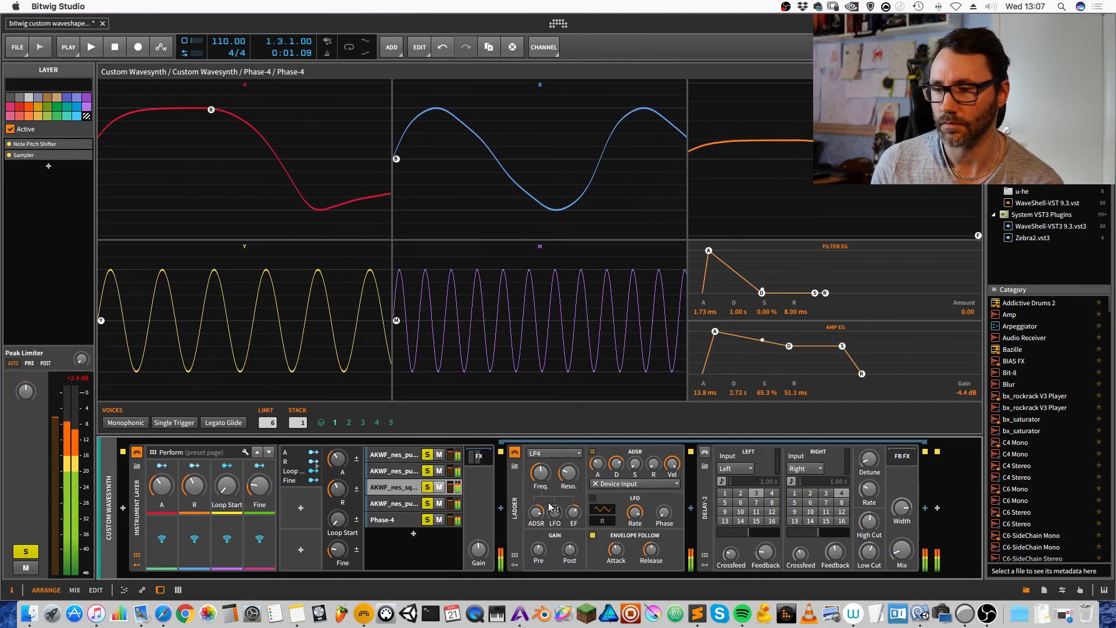
drag(543, 509, 543, 547)
drag(540, 477, 540, 500)
click(703, 453)
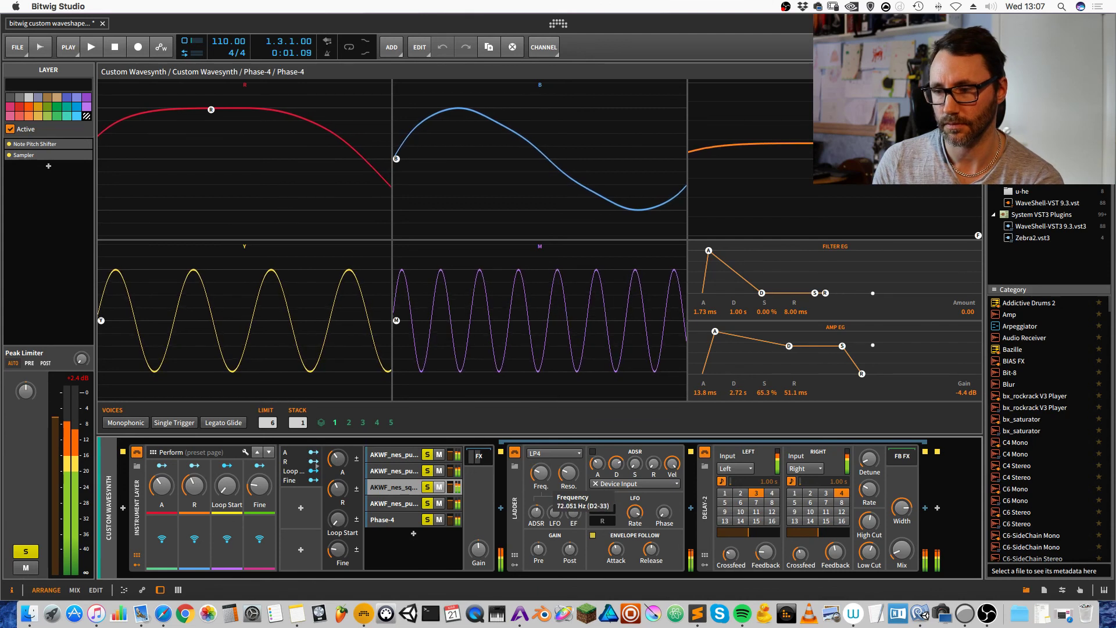
drag(539, 473, 540, 452)
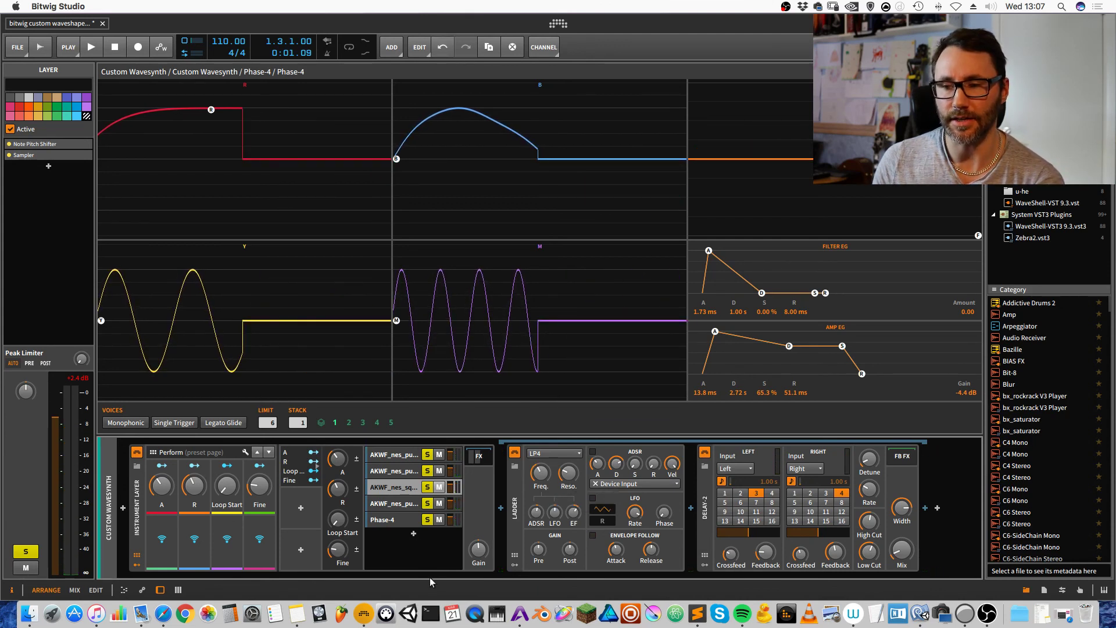